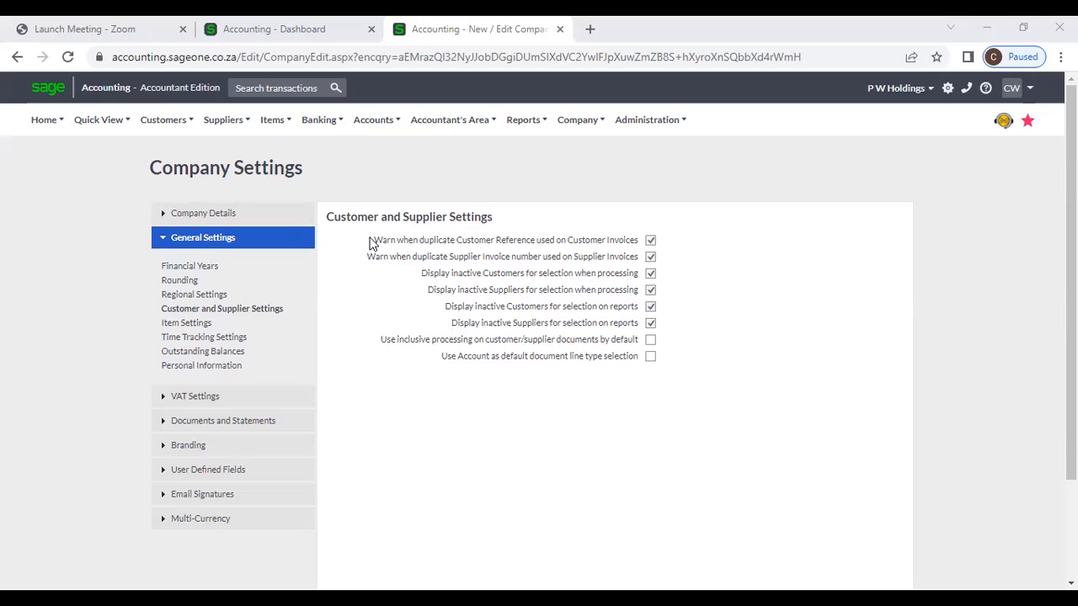
Step: Review the Customer and Supplier Settings options and duplicate the Company Settings page in a second browser tab
drag(371, 239, 633, 358)
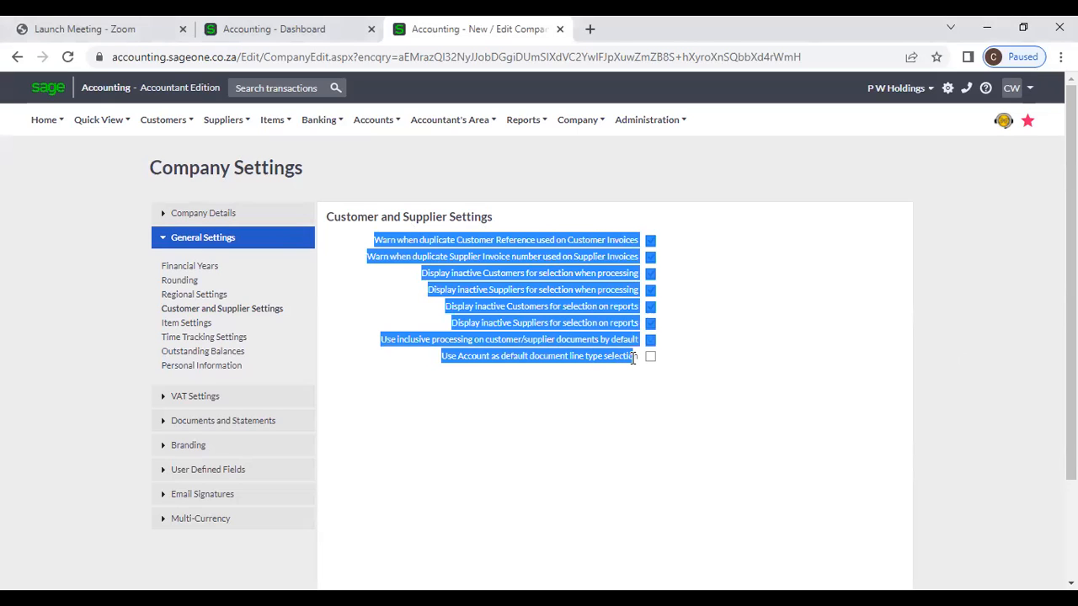
click(785, 344)
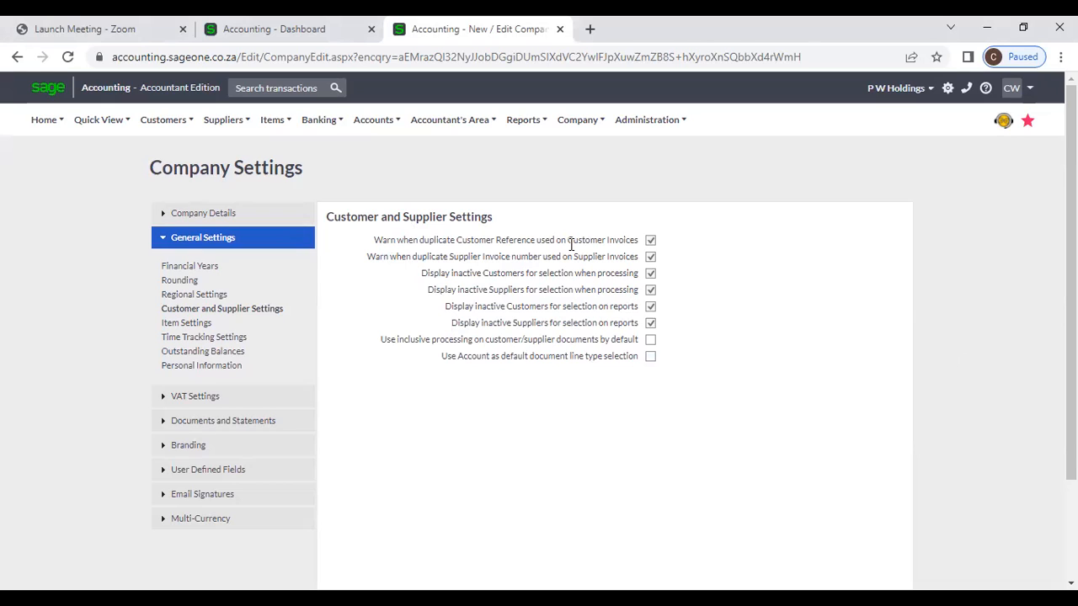
right_click(476, 33)
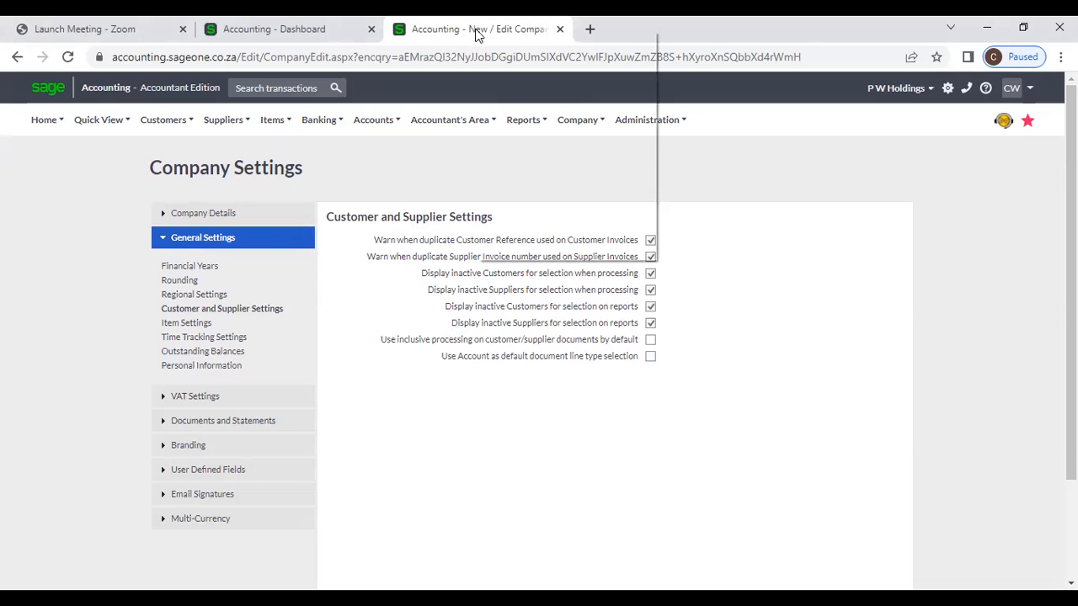
click(513, 147)
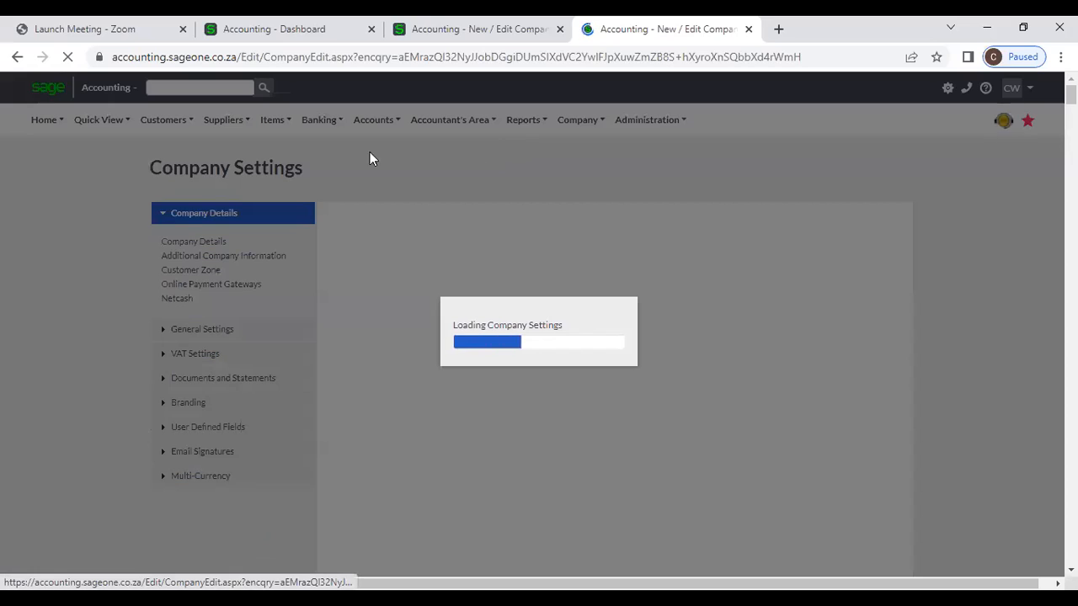
Step: Start a new customer tax invoice in the duplicated page and close the Zoom meeting page
mouse_move(164, 125)
mouse_move(172, 196)
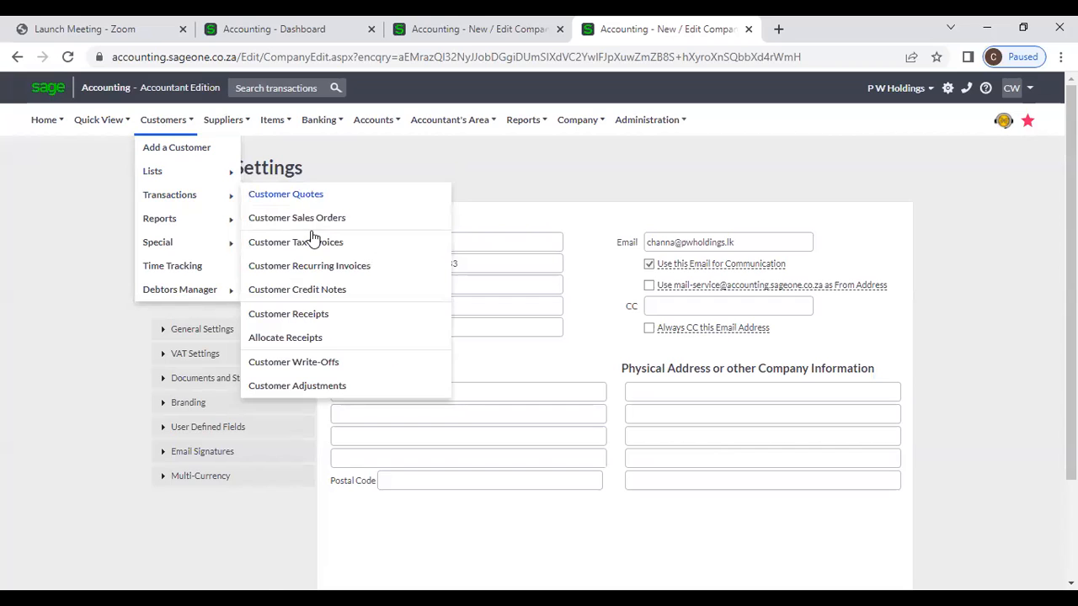
click(316, 245)
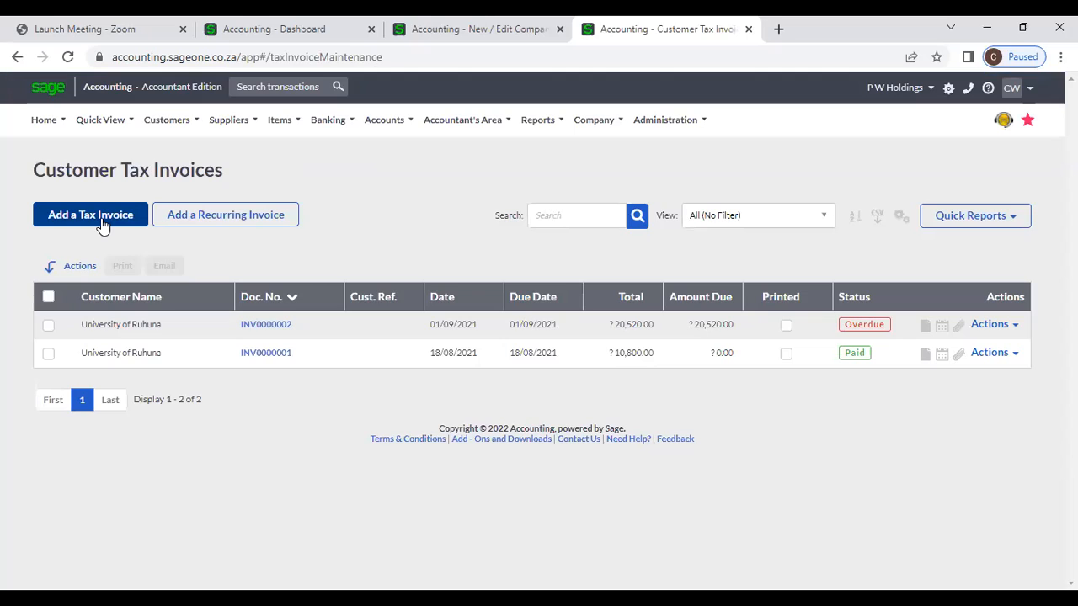
click(102, 226)
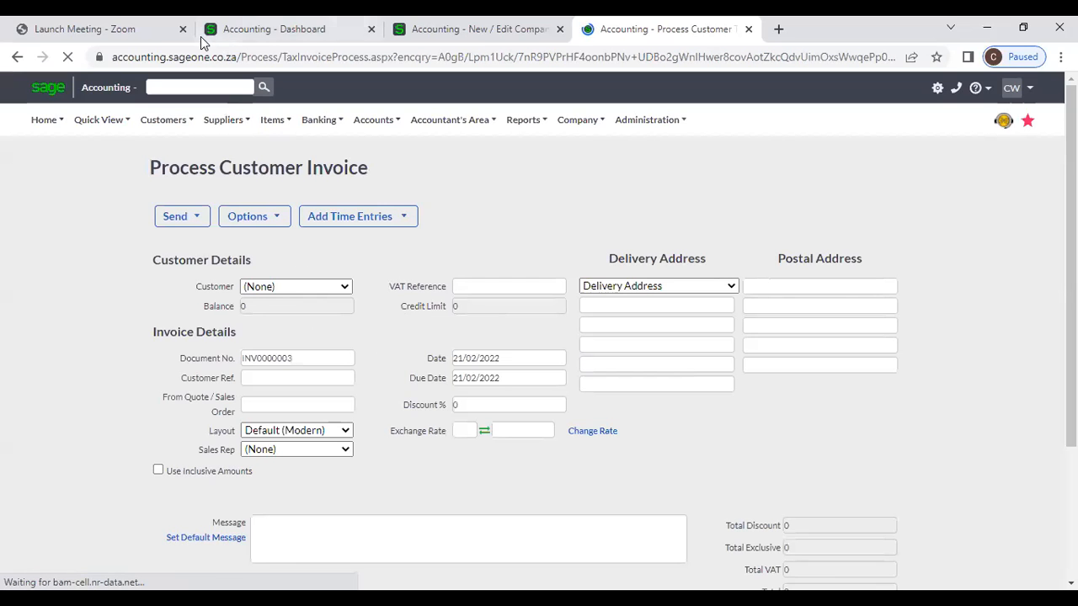
click(183, 28)
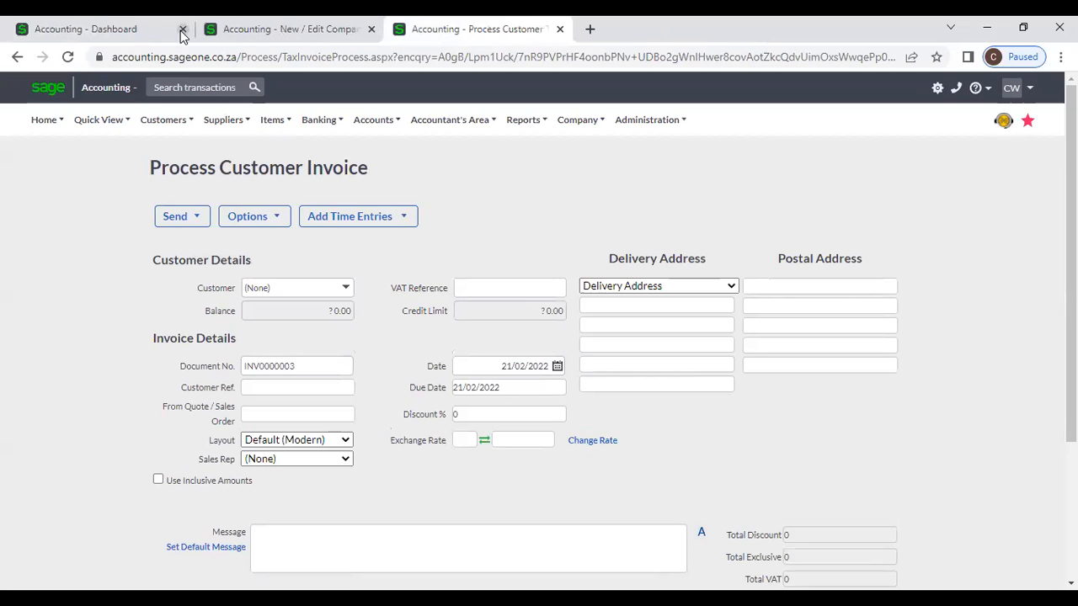
Step: Compare the new invoice's Customer Ref. field with the duplicate Customer Reference warning option in Company Settings
click(282, 388)
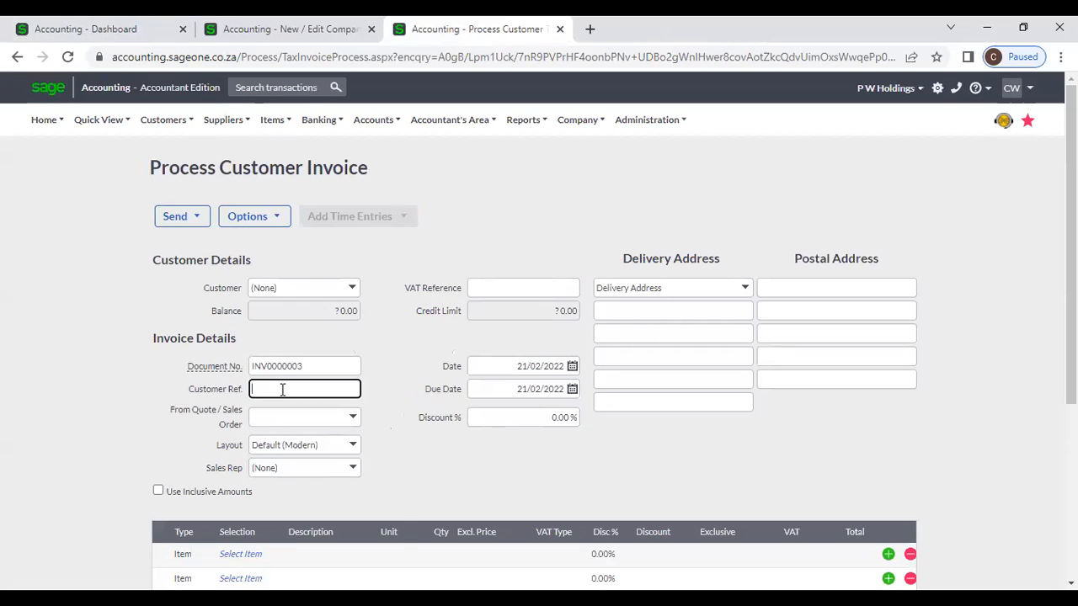
click(403, 347)
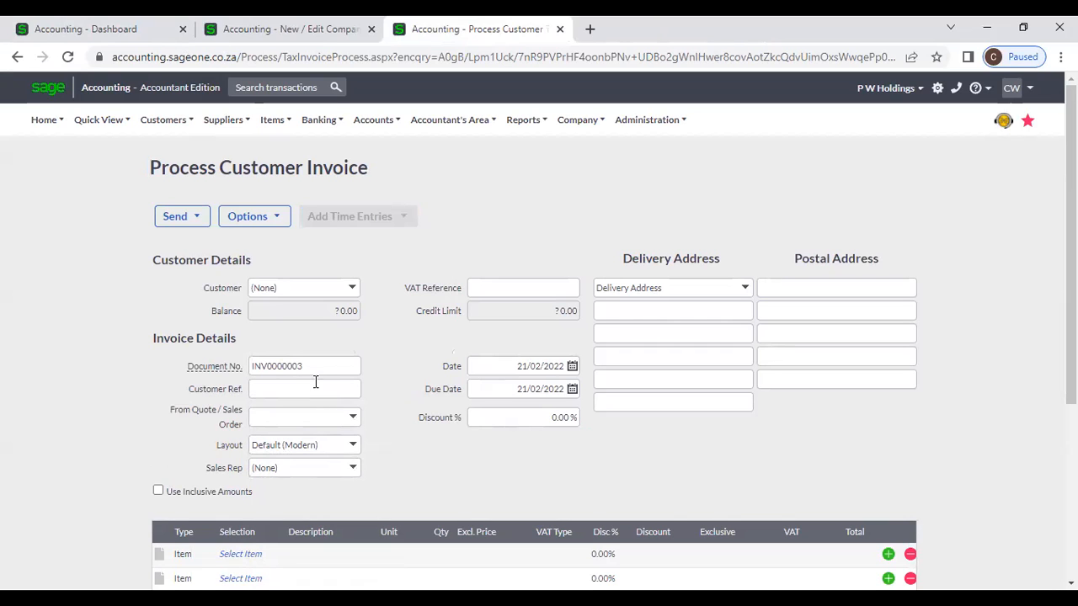
click(258, 29)
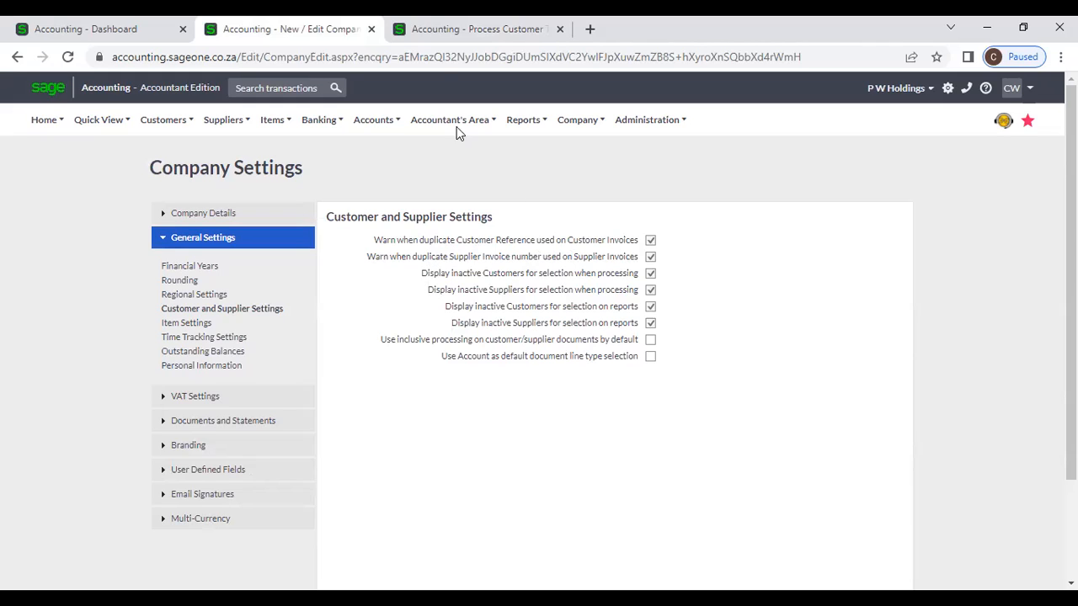
click(455, 31)
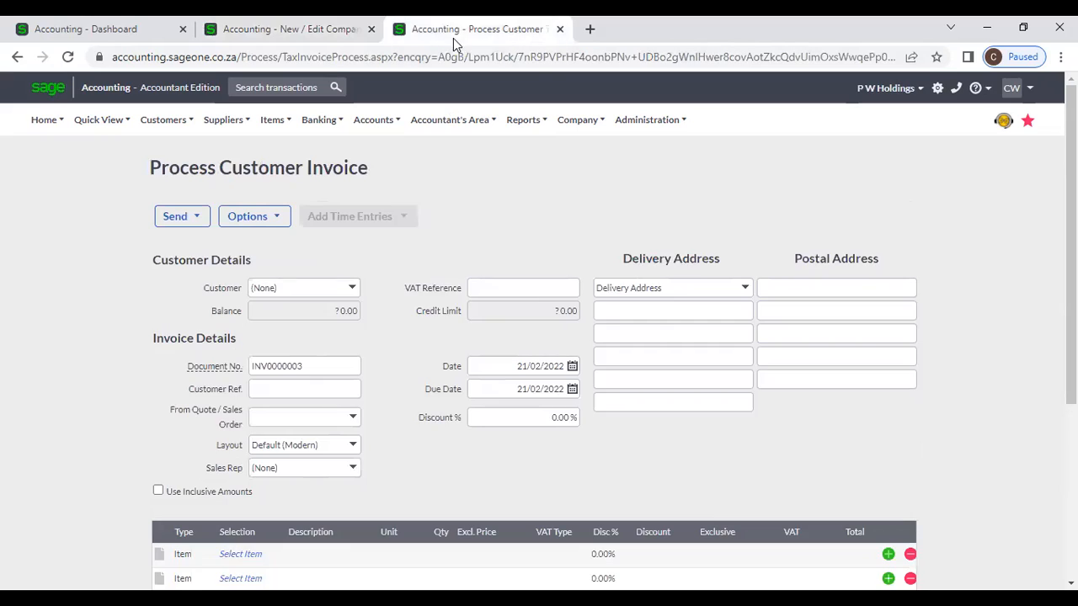
click(309, 389)
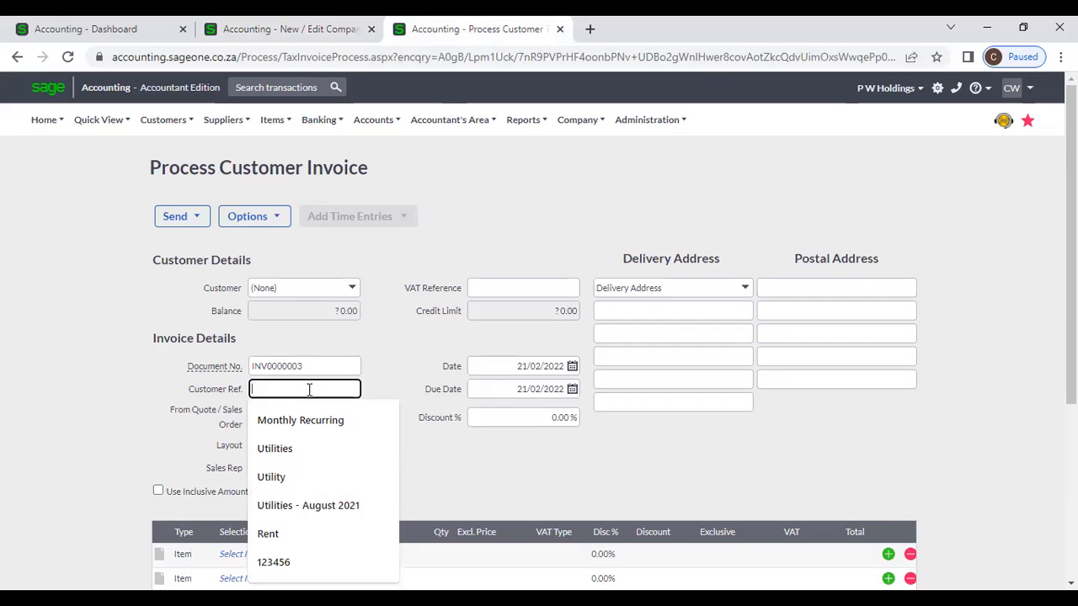
click(256, 31)
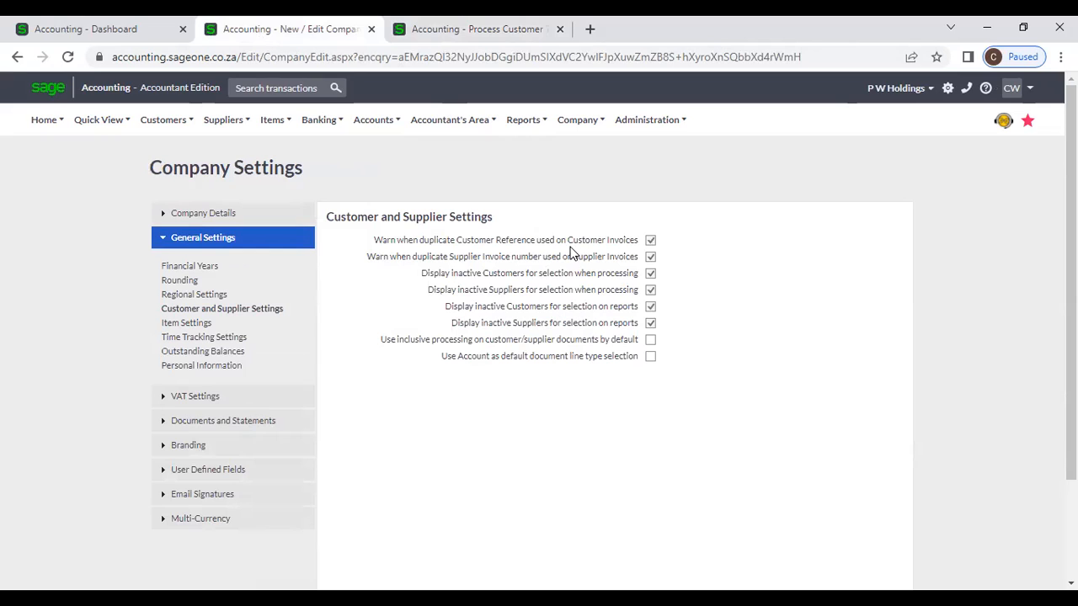
click(461, 30)
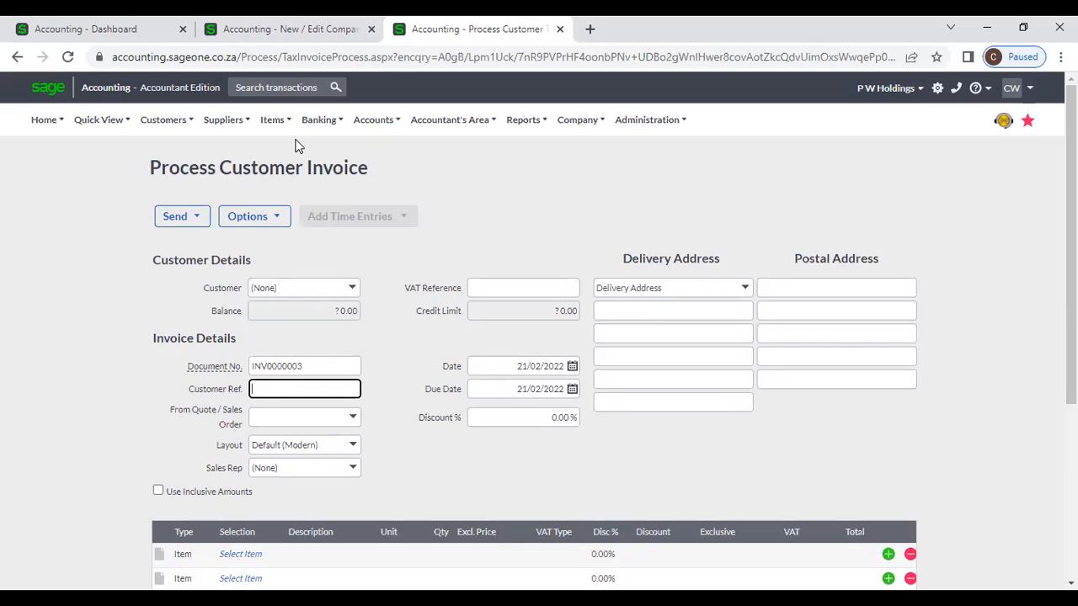
Step: Examine the Company Settings option that warns about duplicate Supplier Invoice numbers on Supplier Invoices
click(289, 29)
mouse_move(373, 120)
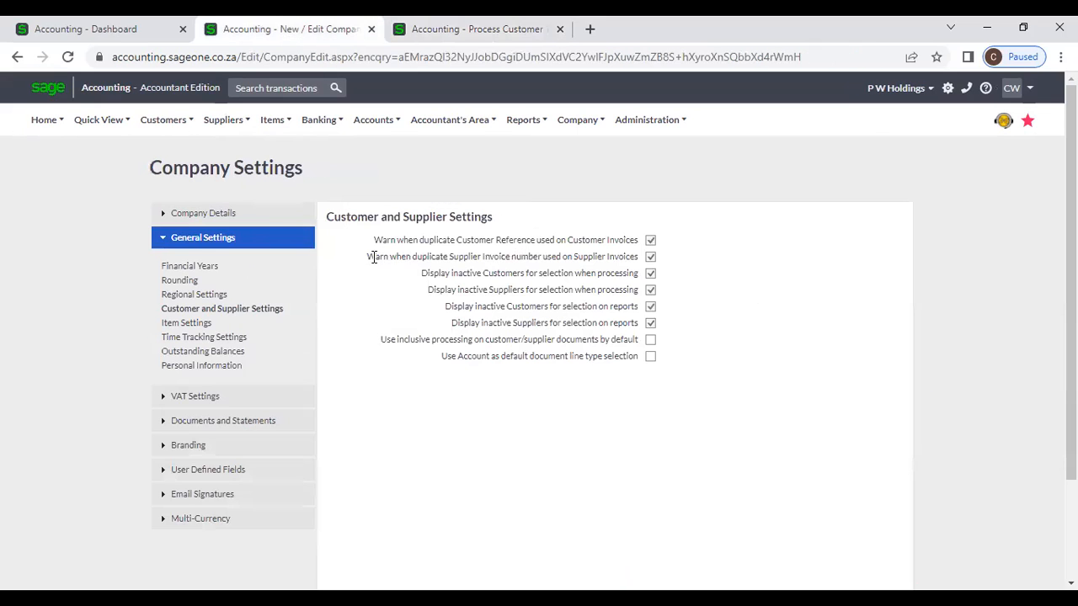
drag(368, 256, 636, 256)
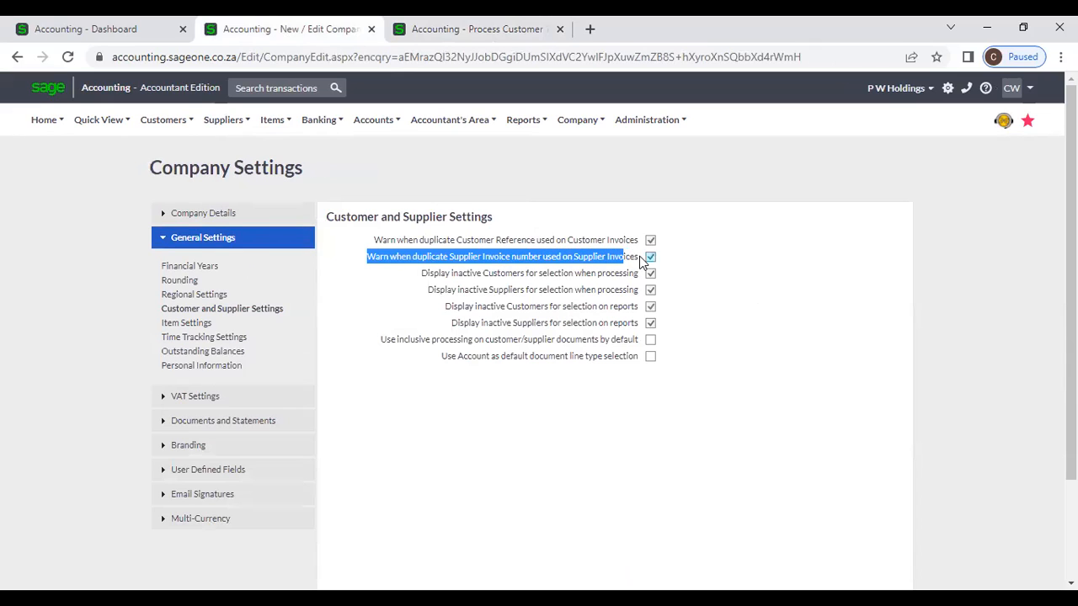
Step: Replace the blank customer invoice form with a new supplier invoice form
click(478, 28)
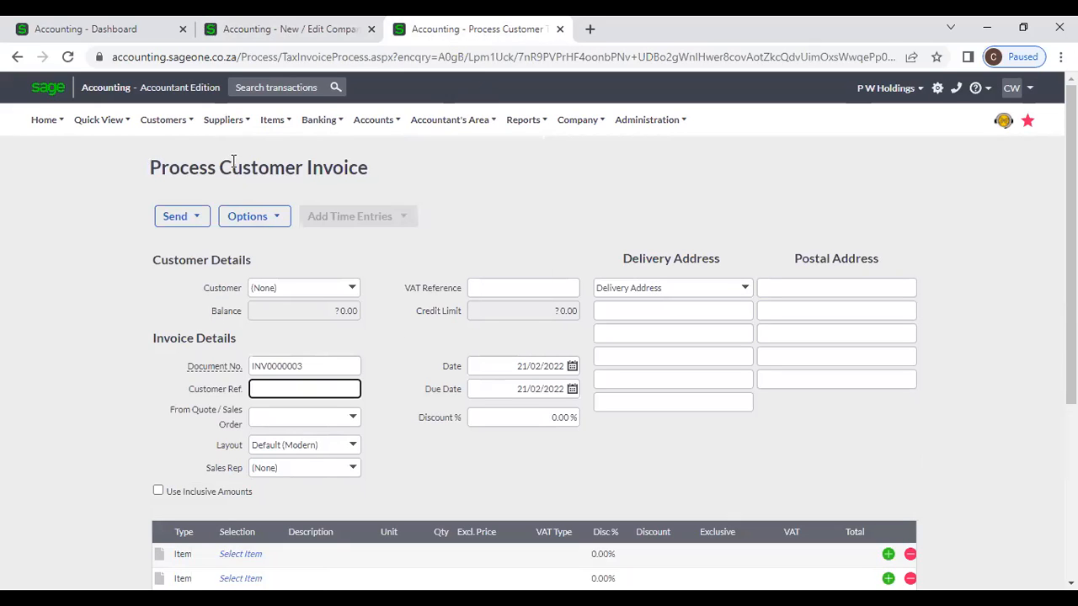
mouse_move(221, 124)
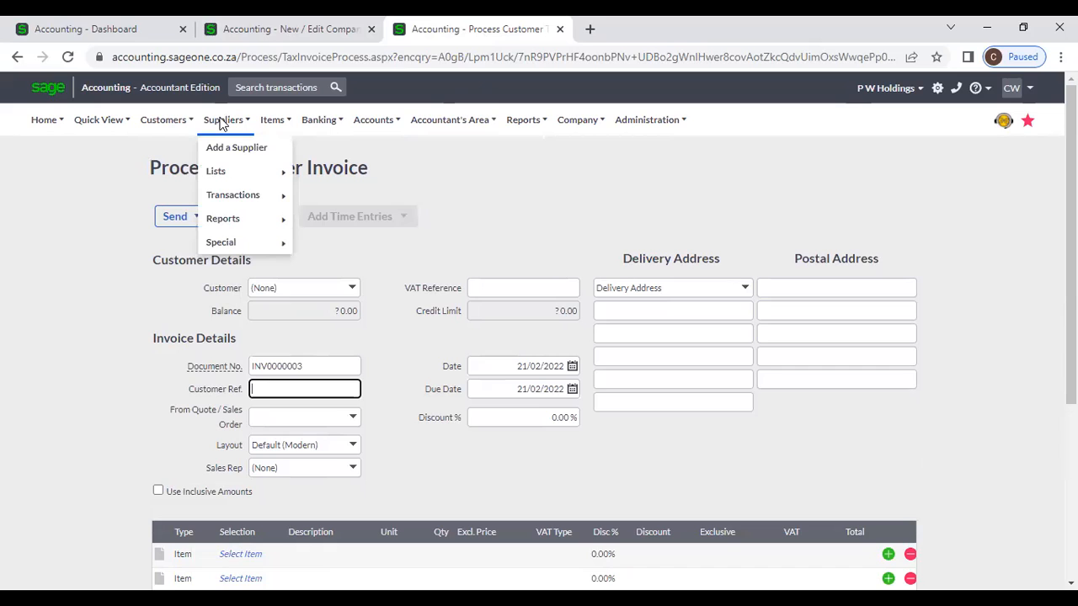
mouse_move(234, 199)
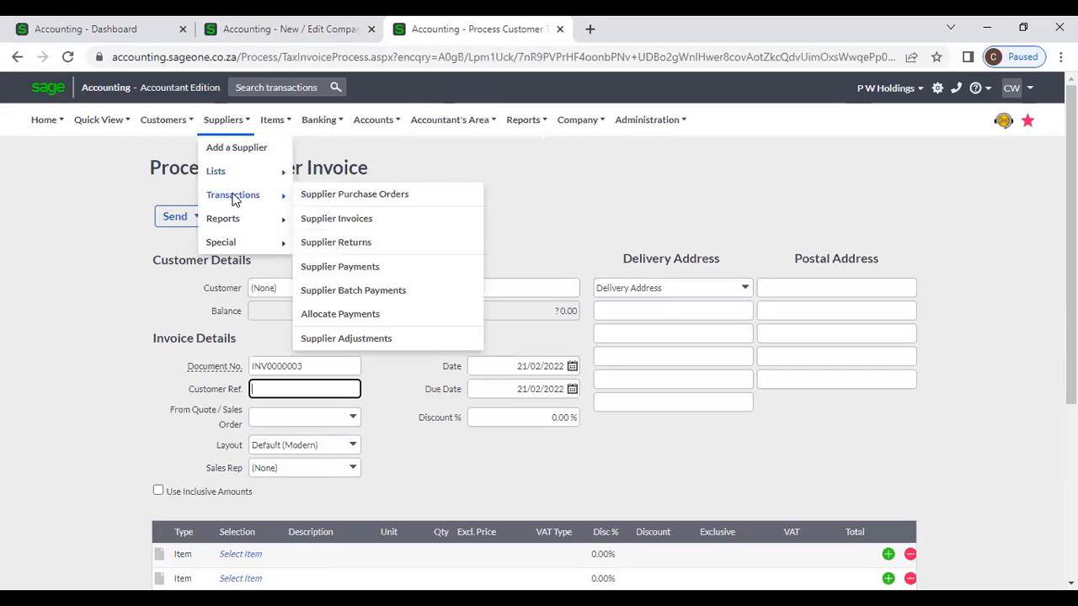
click(385, 223)
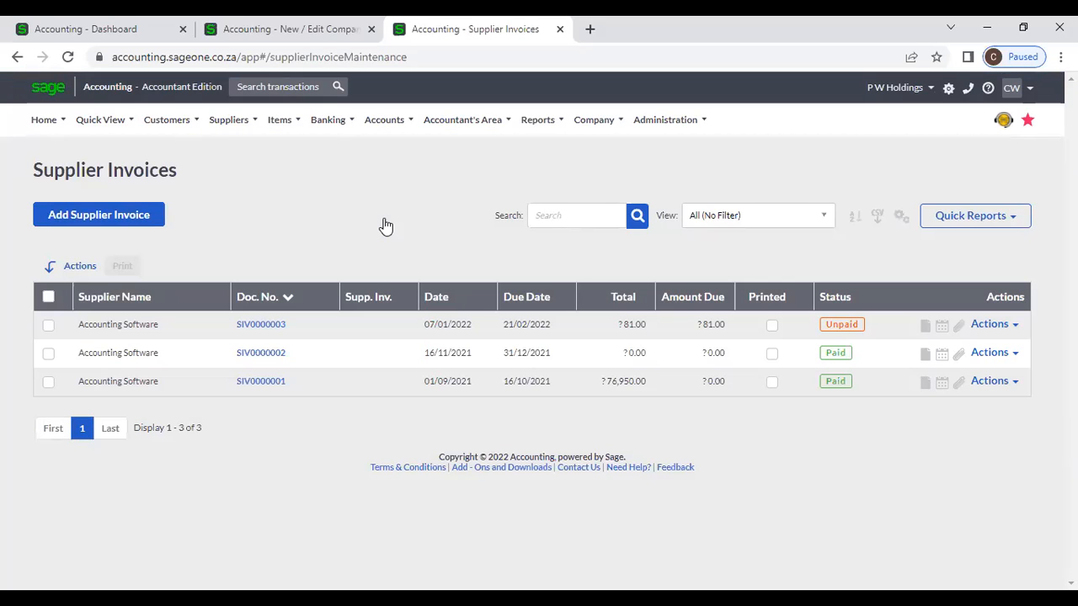
click(138, 227)
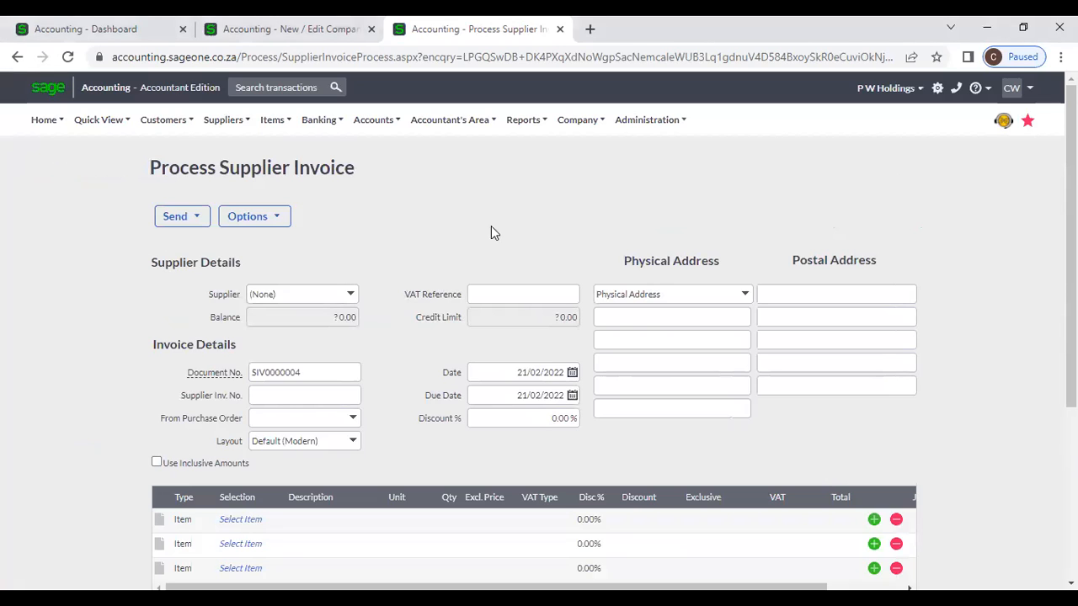
Step: Compare the new supplier invoice's Supplier Inv. No. field with the duplicate supplier invoice number warning option
click(290, 395)
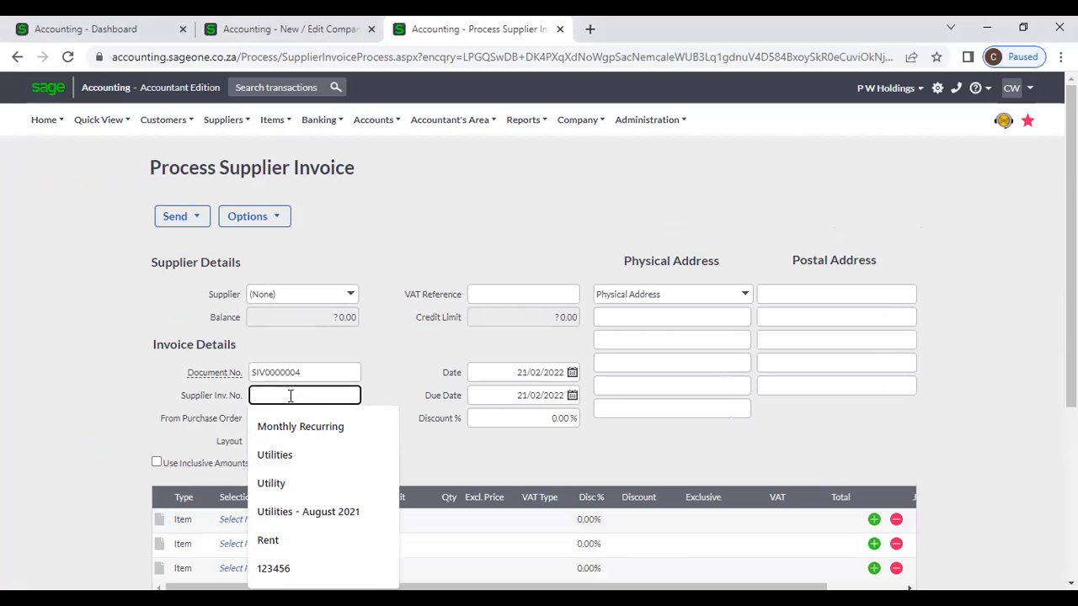
click(389, 354)
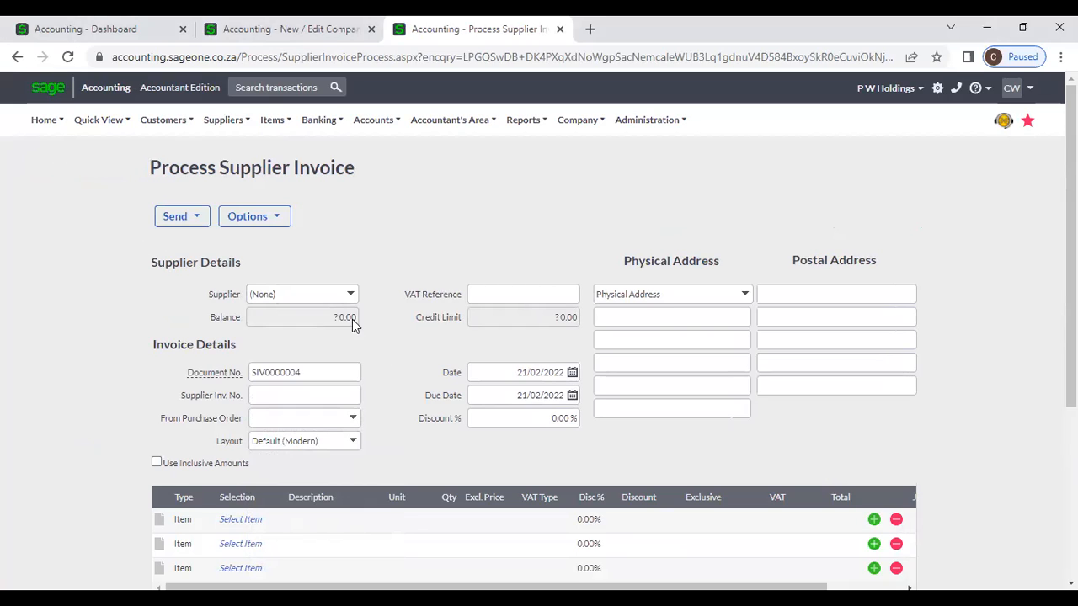
click(278, 29)
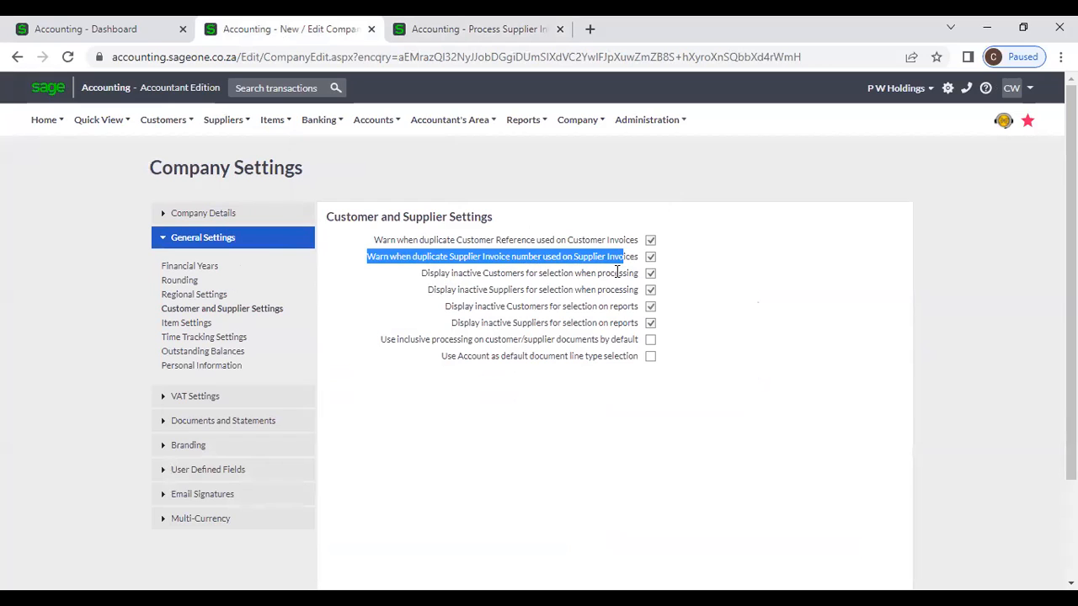
click(676, 252)
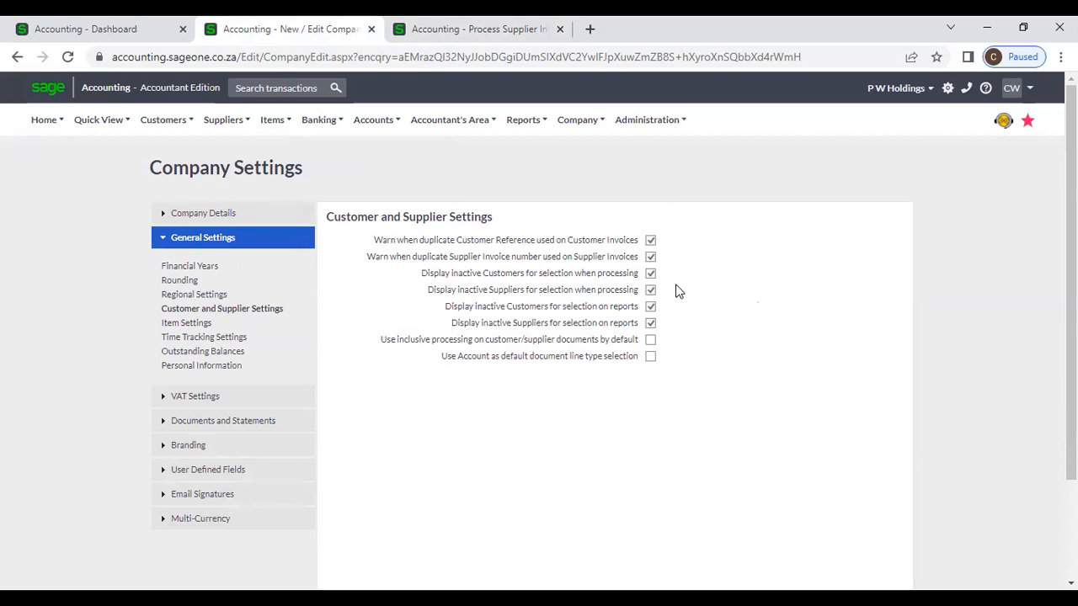
Step: Leave the supplier invoice form and open the overdue University of Ruhuna customer tax invoice
click(432, 41)
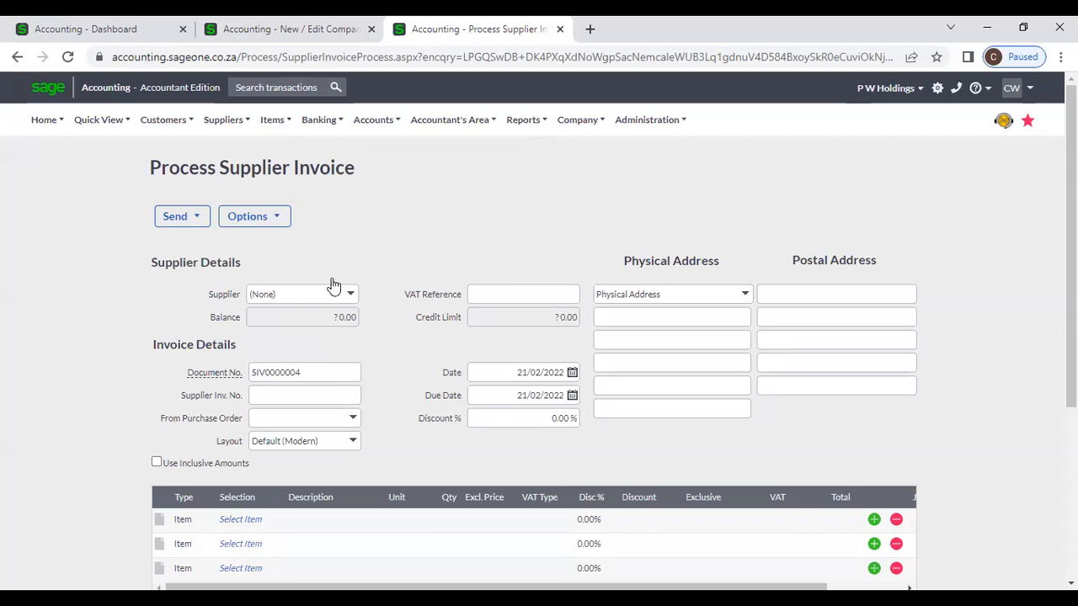
mouse_move(162, 126)
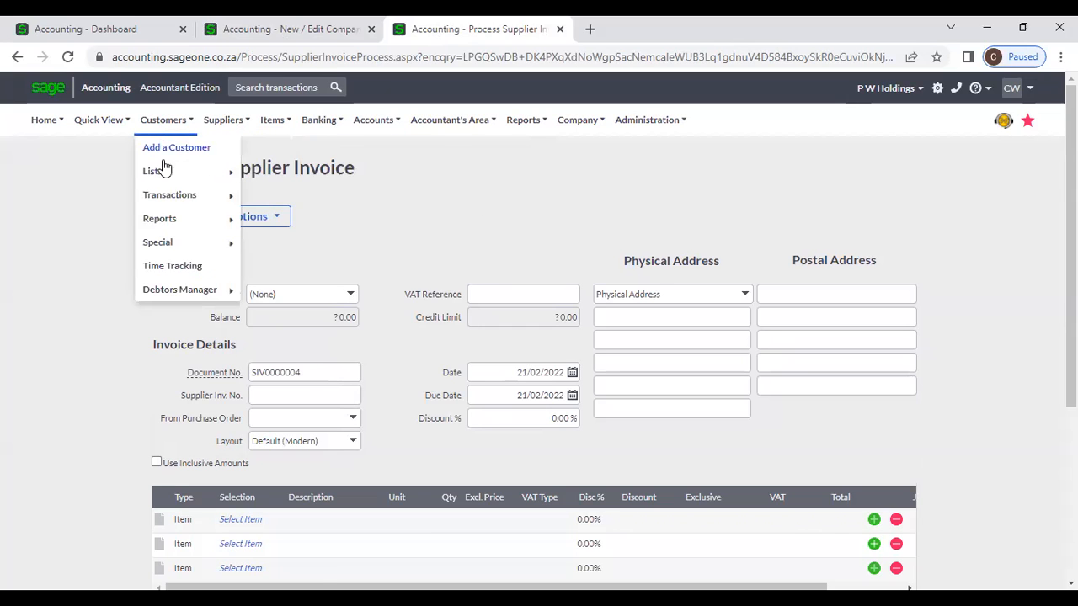
mouse_move(169, 195)
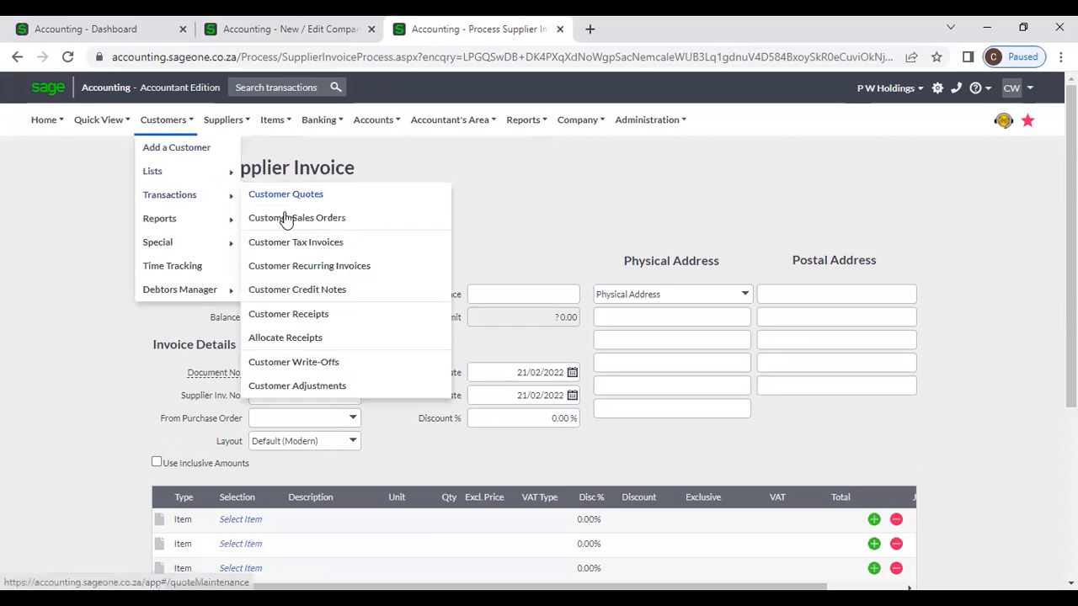
click(288, 242)
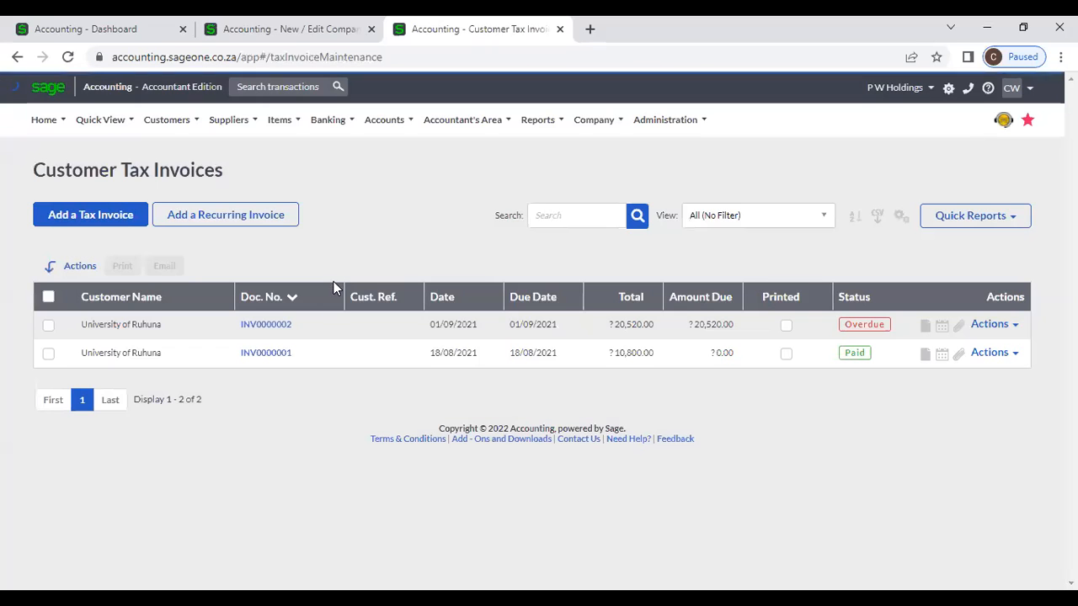
click(283, 334)
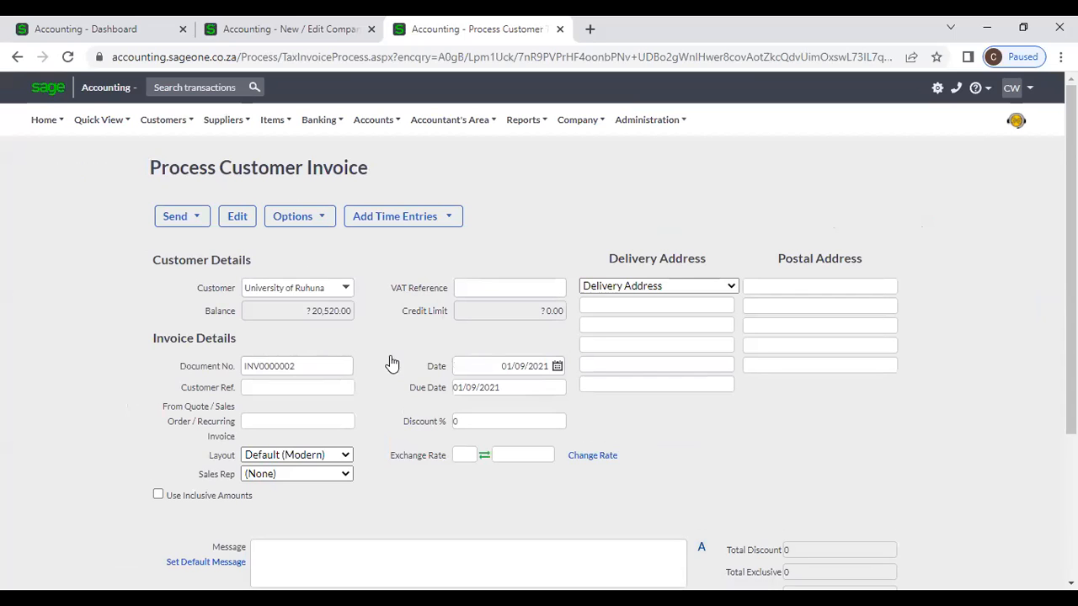
Step: Set the Customer Ref. of the open University of Ruhuna invoice to PO0001 and save the invoice
click(307, 384)
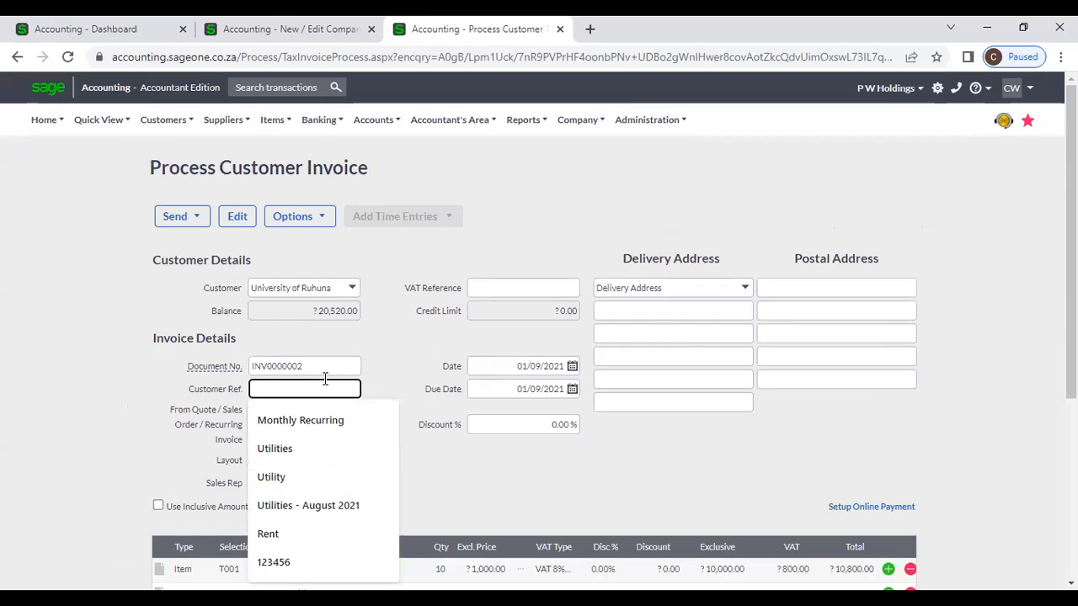
text(R)
text(O0001)
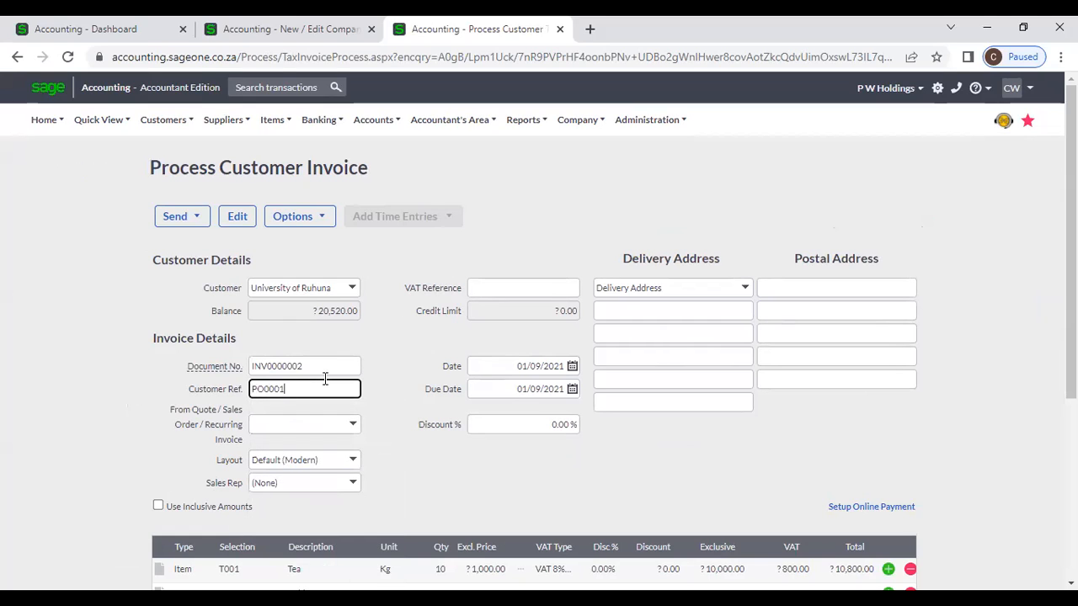
key(Tab)
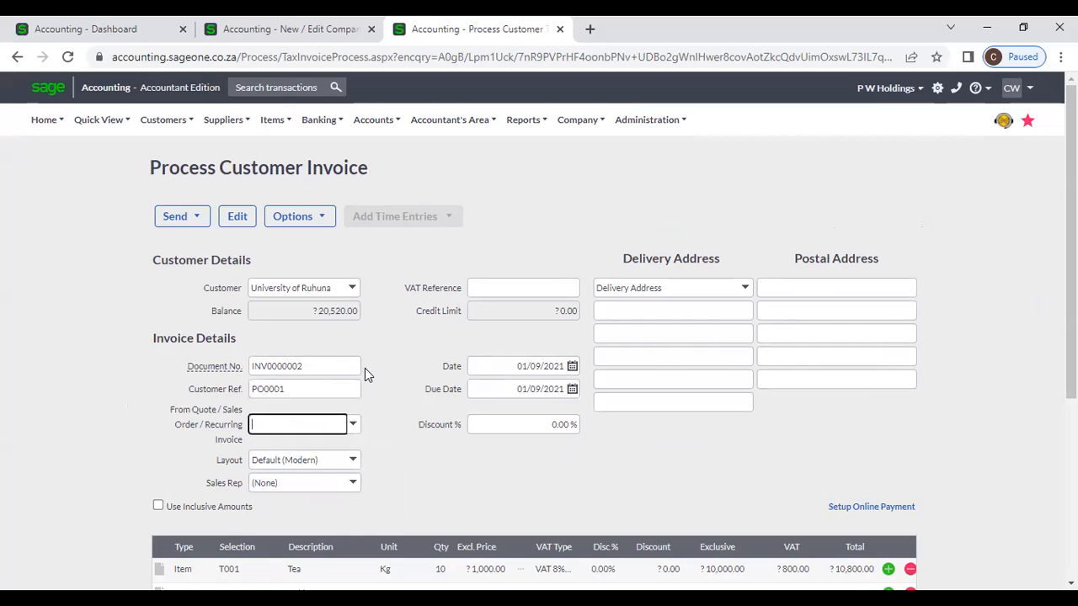
scroll(365, 368, down, 4)
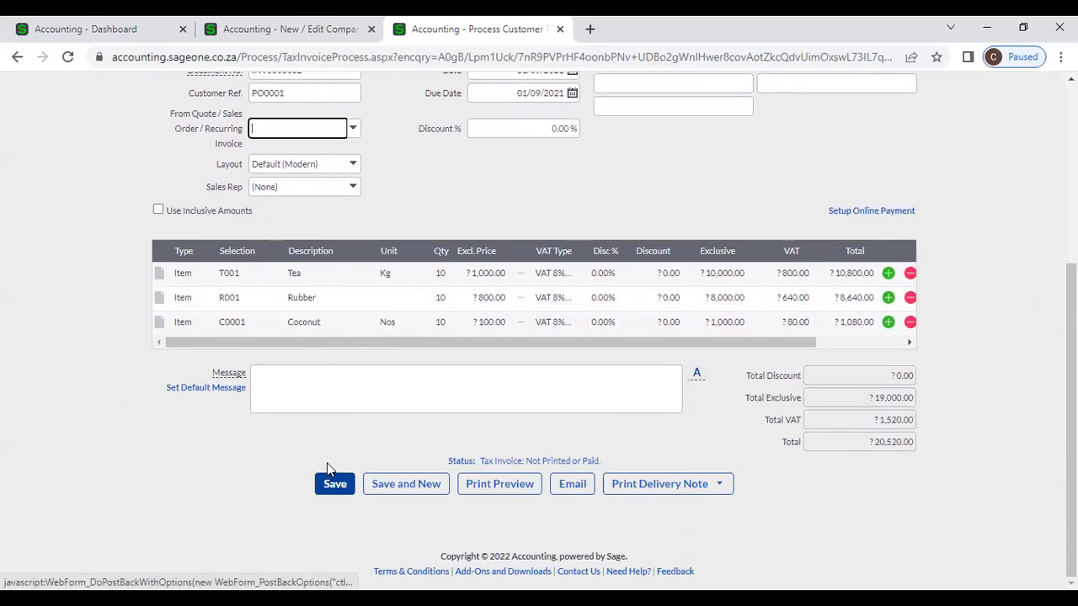
scroll(312, 368, up, 2)
scroll(312, 419, down, 2)
click(330, 488)
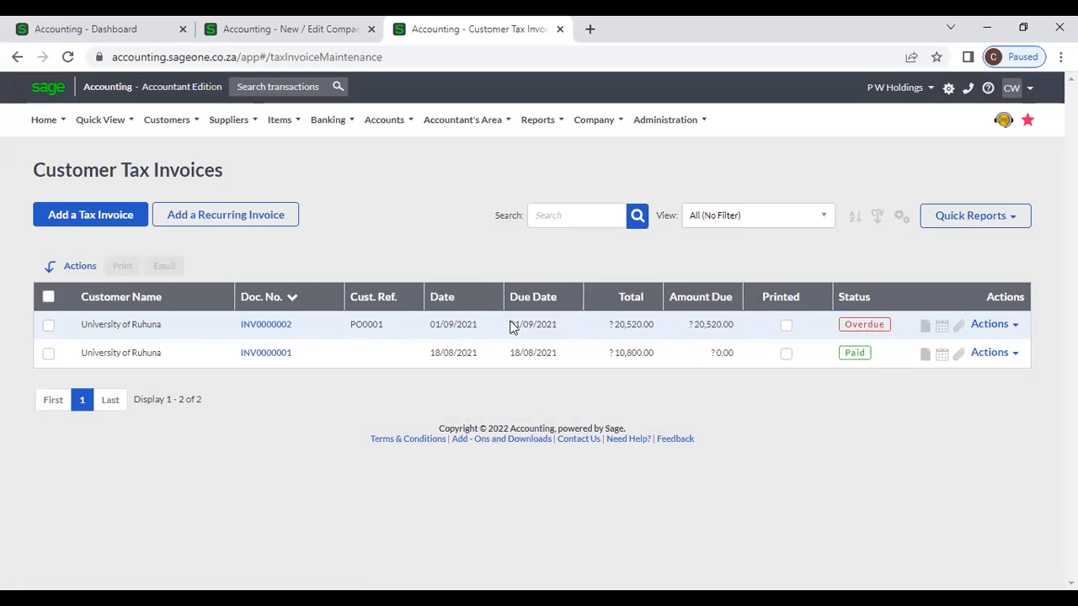
Step: Start a new customer tax invoice and set its customer to A 02
click(124, 218)
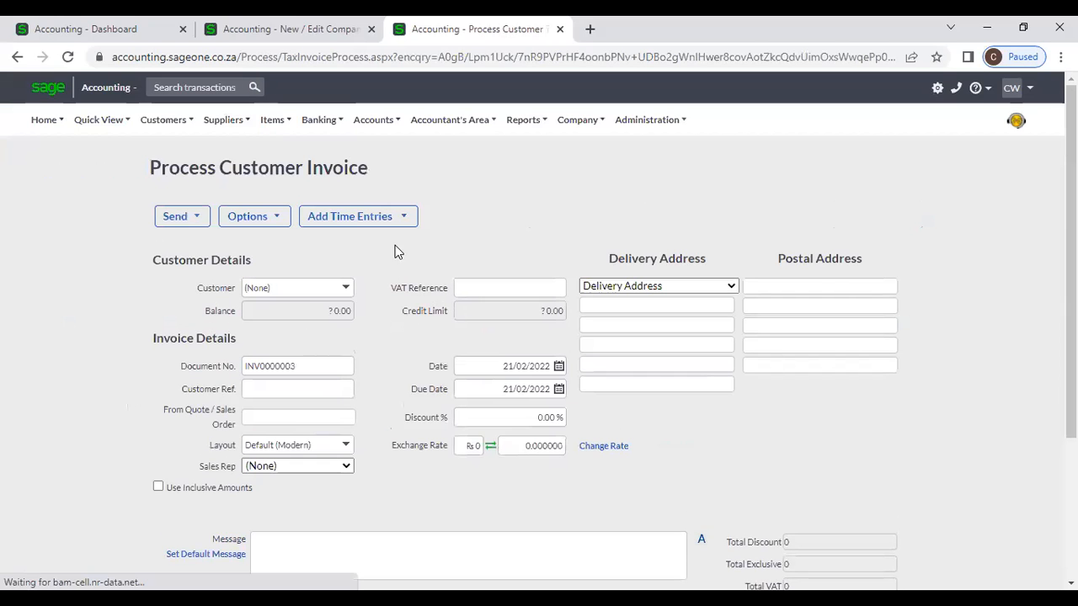
click(349, 292)
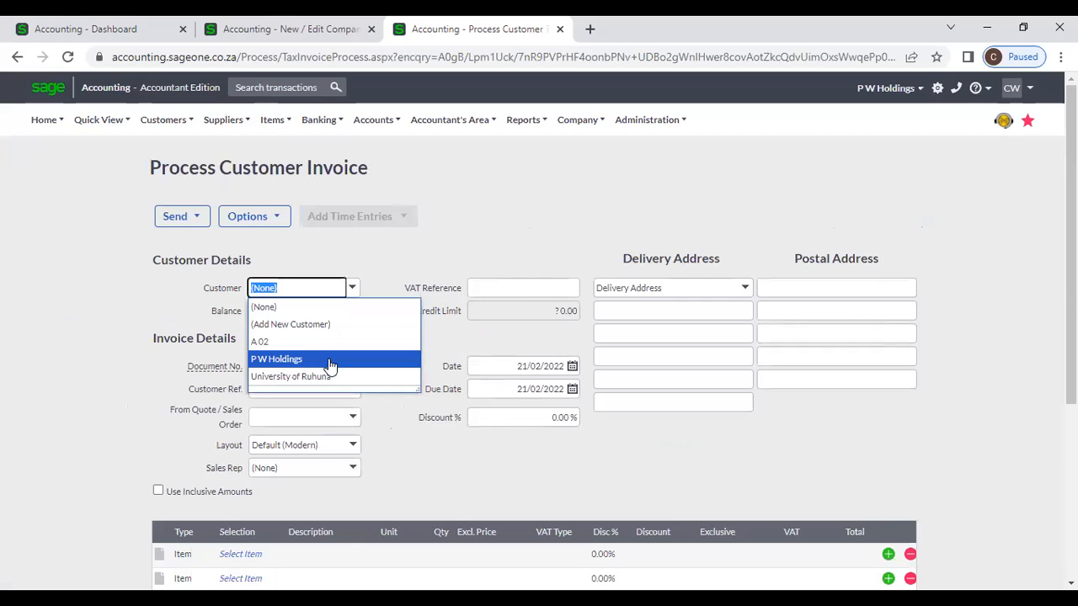
click(330, 375)
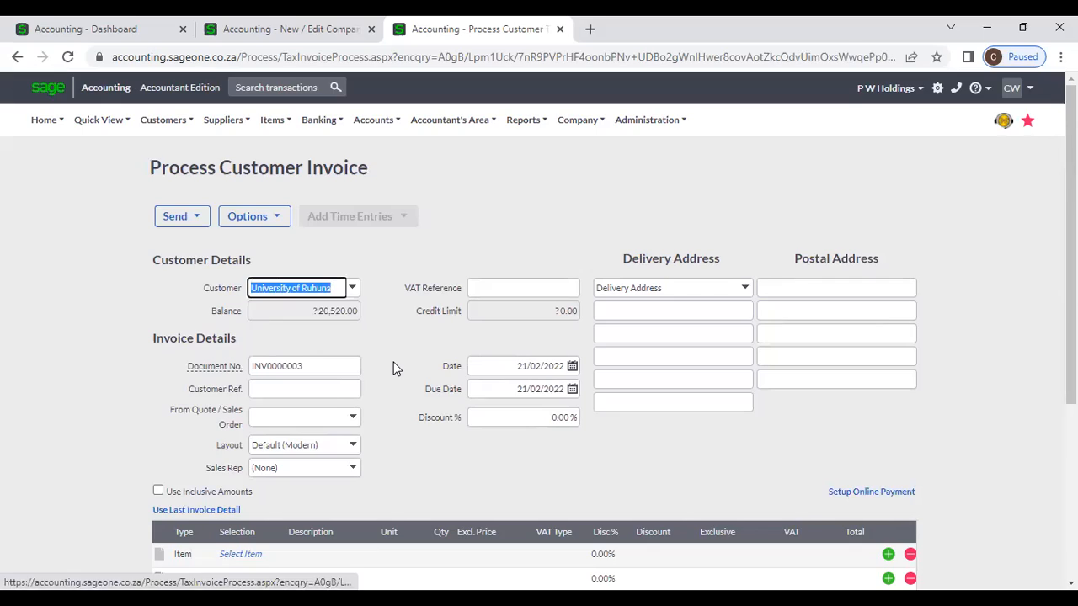
scroll(396, 369, down, 3)
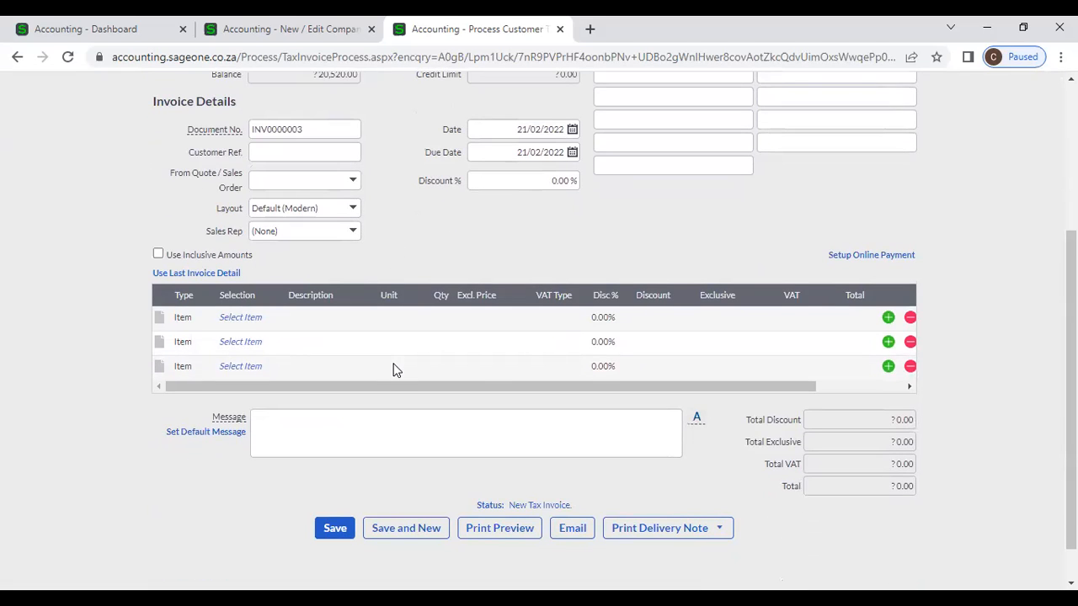
scroll(401, 225, up, 1)
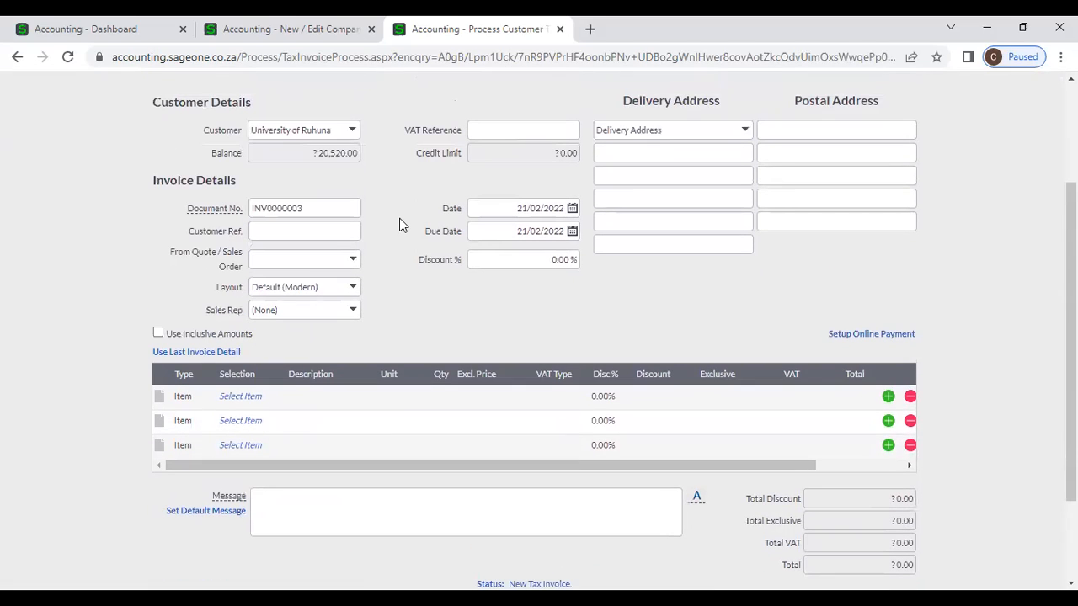
click(353, 133)
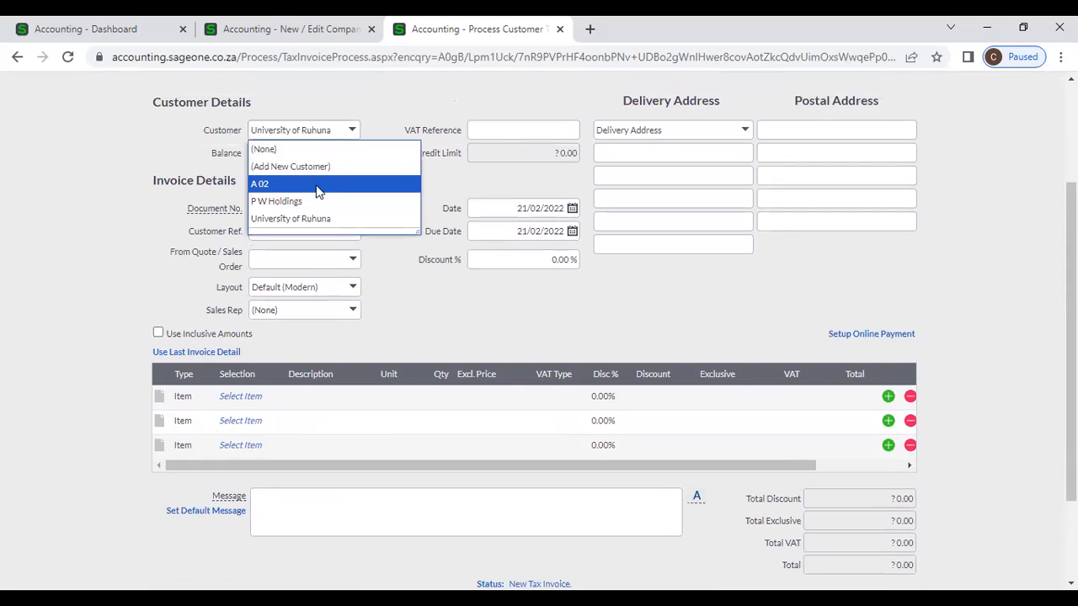
click(320, 184)
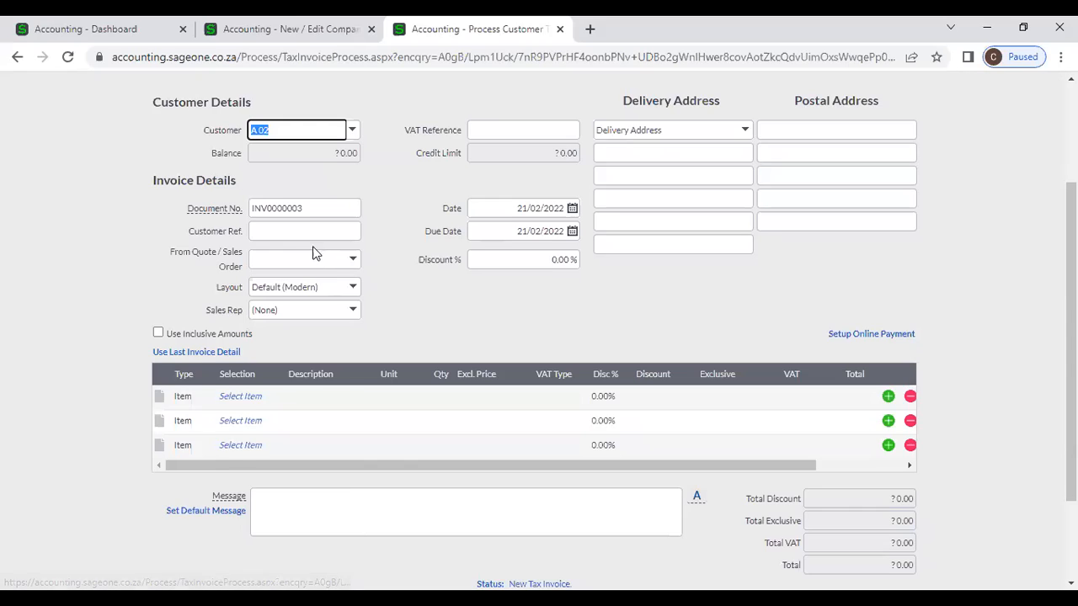
Step: Set the new invoice's Customer Ref. to PO003
click(321, 254)
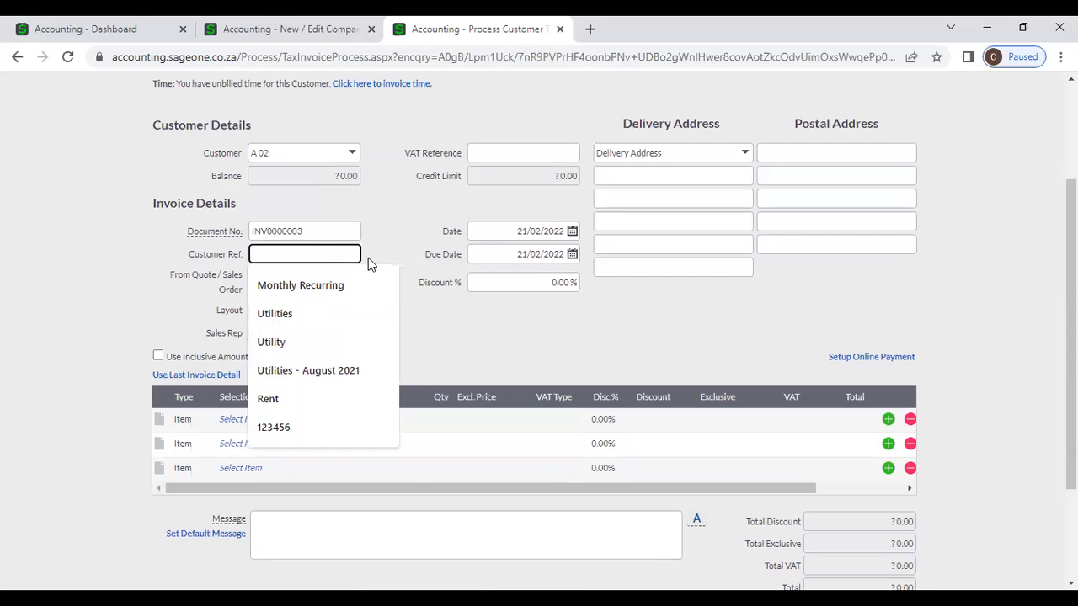
text(PO03)
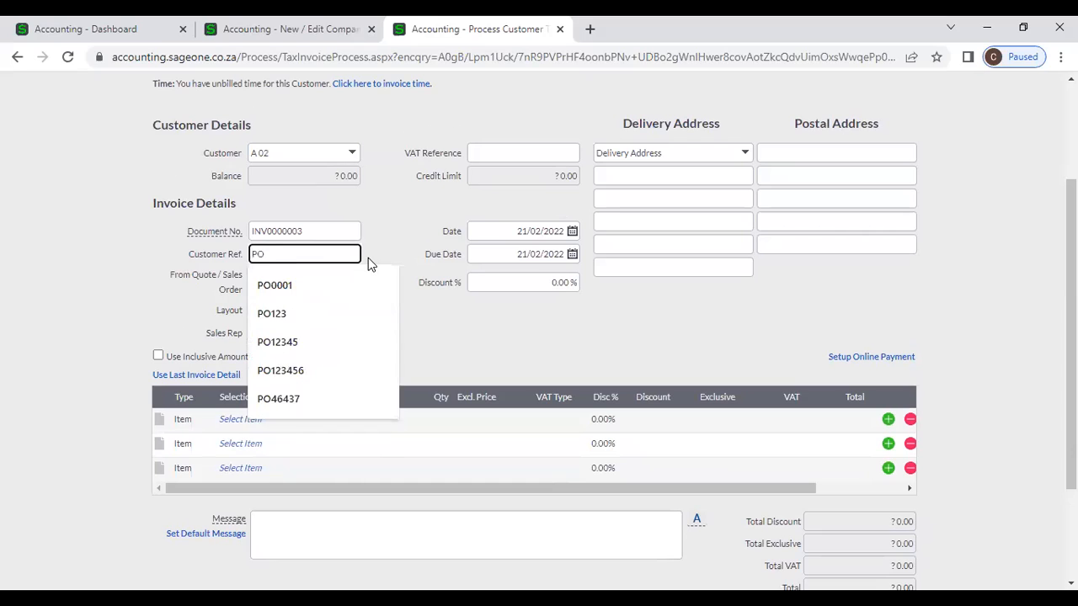
key(Tab)
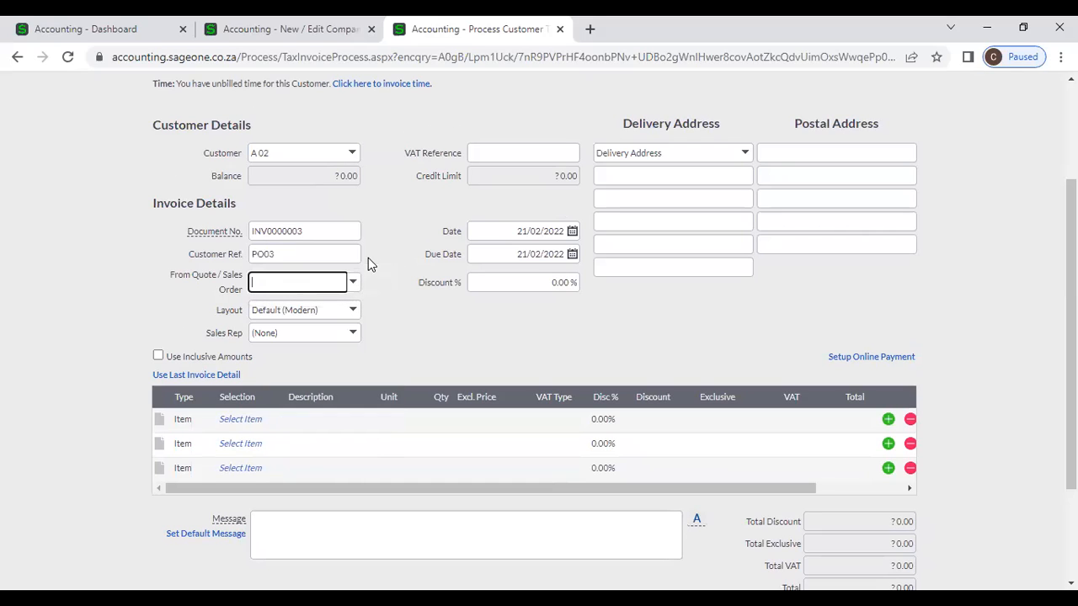
double_click(268, 255)
text(PO003)
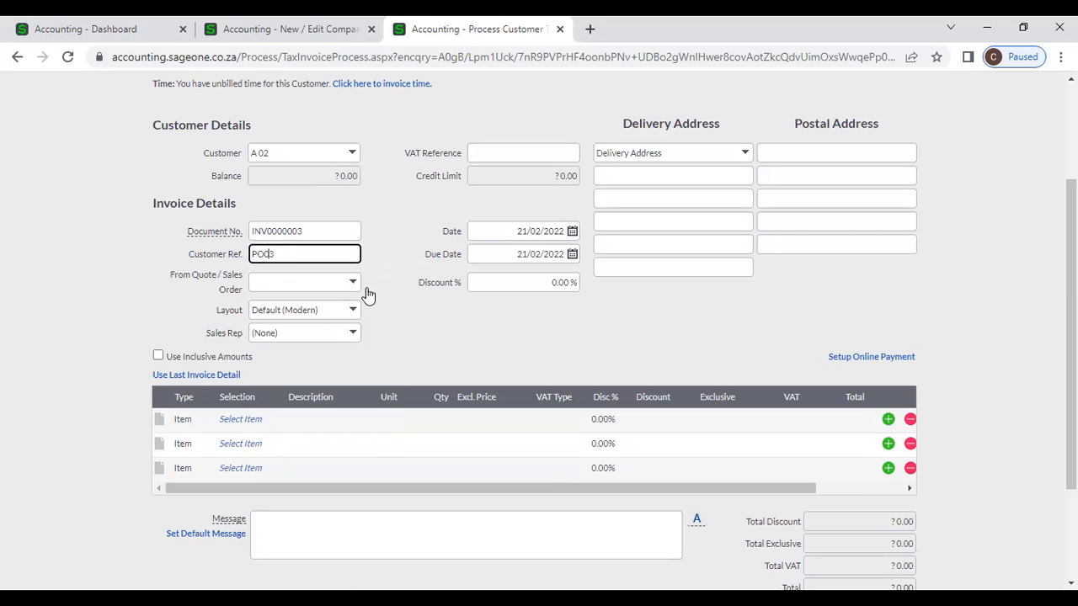
click(434, 318)
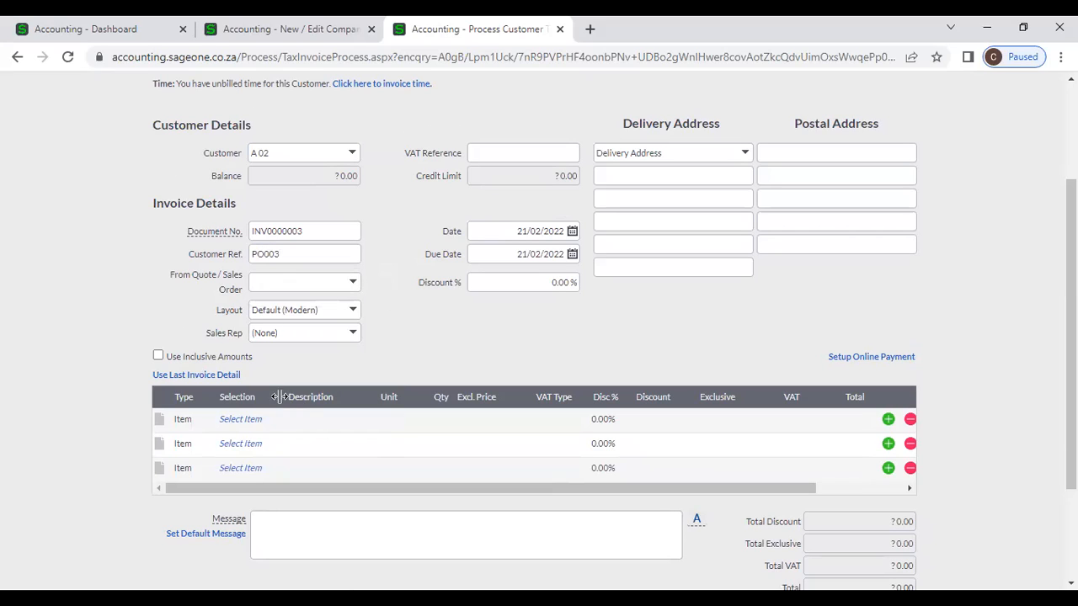
Step: Add item C0001 Coconut with its default quantity and price as the first invoice line and save the invoice
click(255, 416)
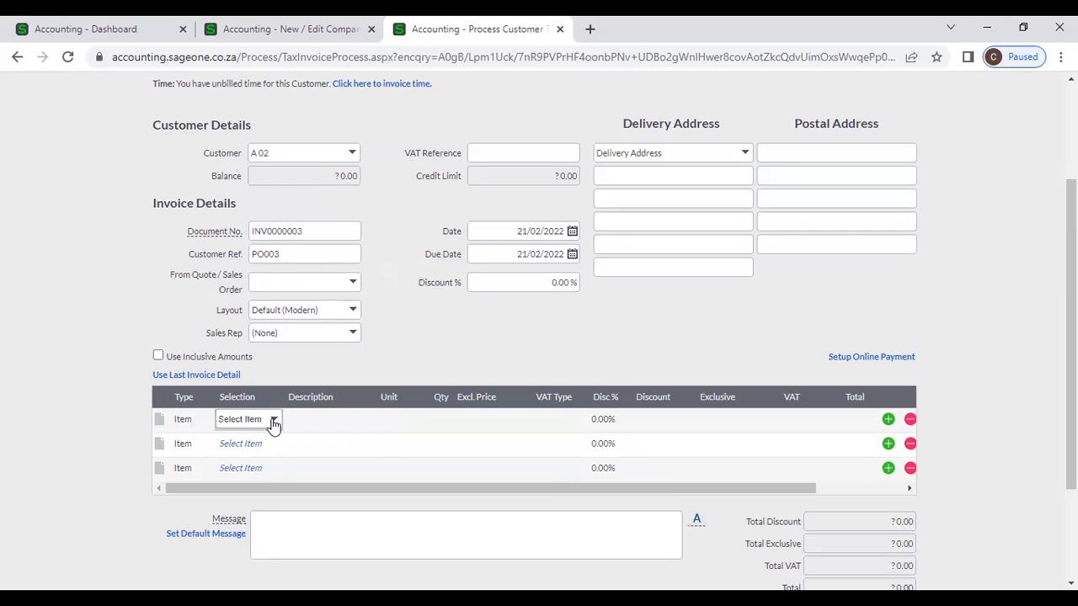
click(274, 420)
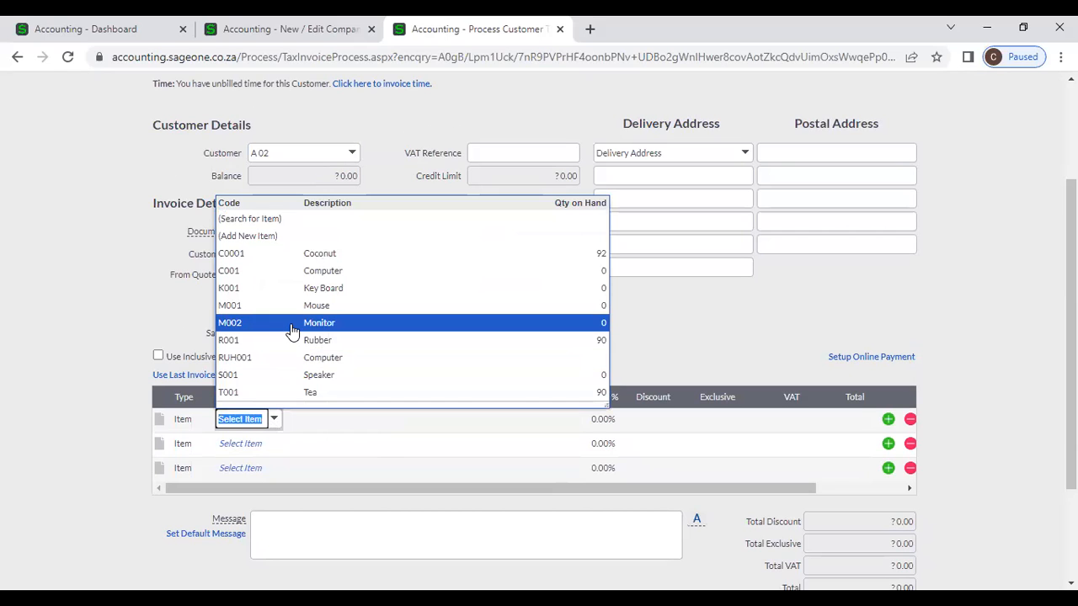
click(306, 255)
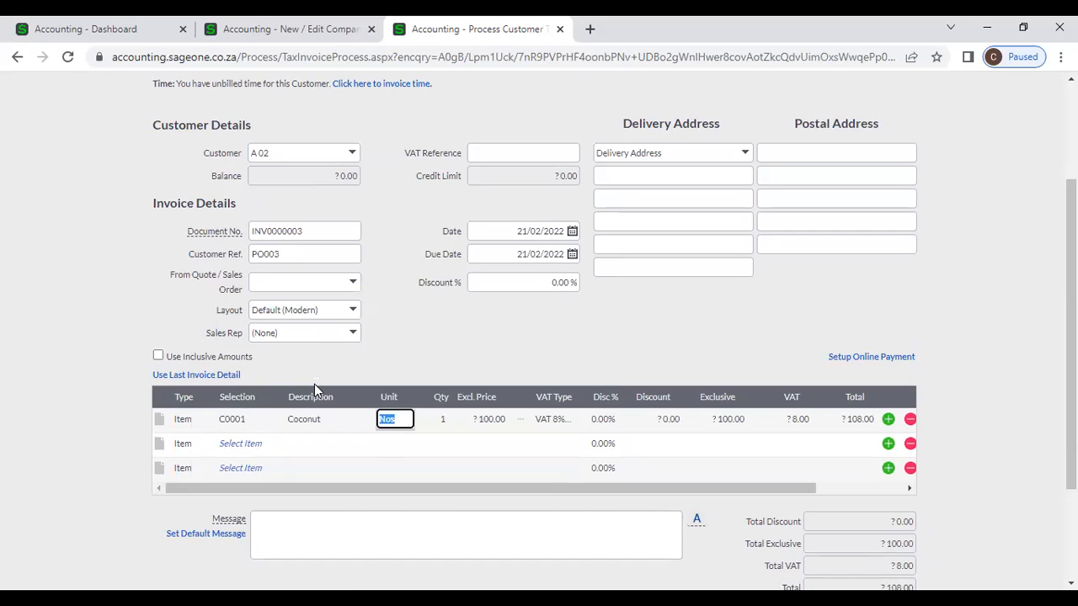
key(Tab)
scroll(350, 402, down, 2)
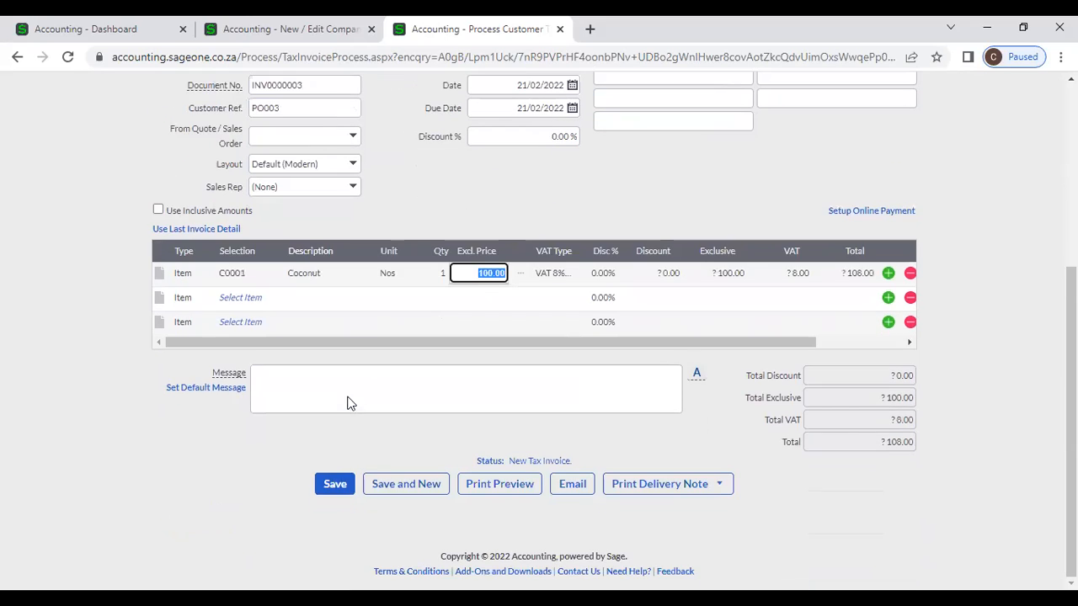
click(334, 484)
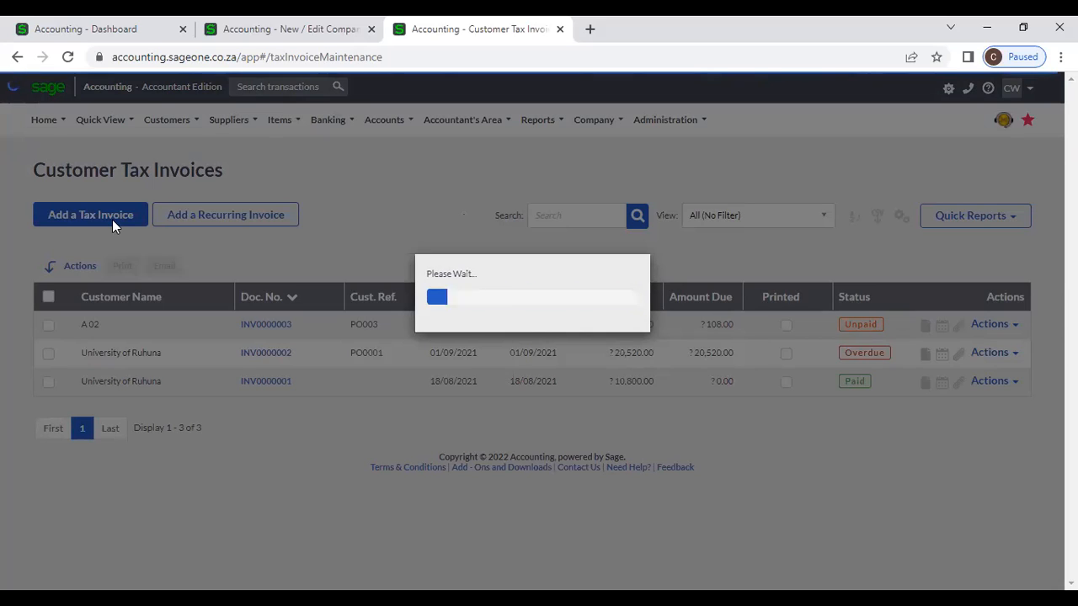
Step: Switch to the other P W Holdings company's dashboard and open its list of customer tax invoices
click(100, 32)
mouse_move(167, 133)
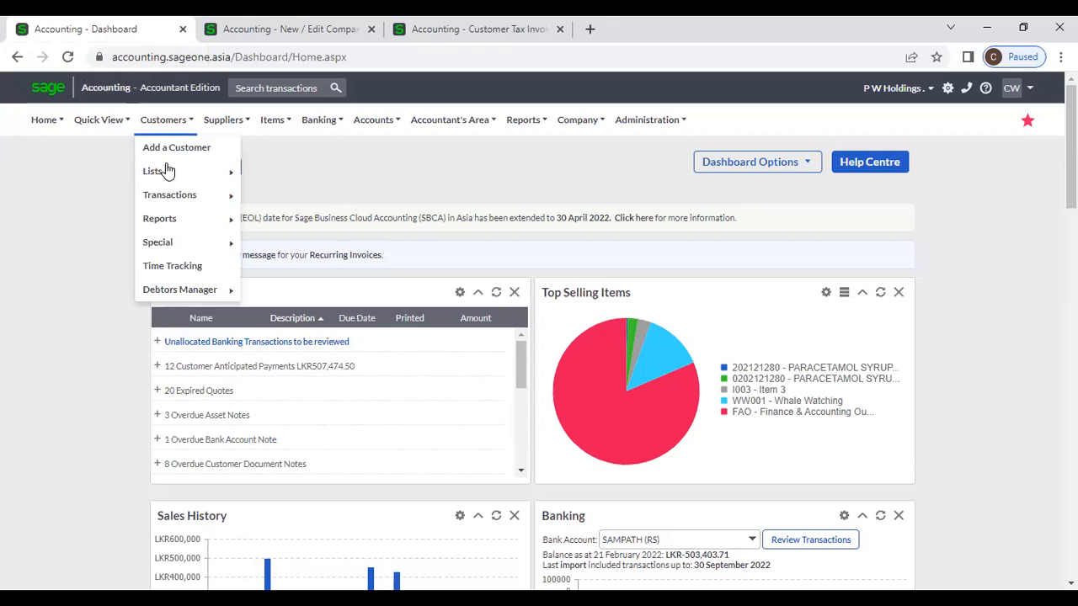
mouse_move(164, 197)
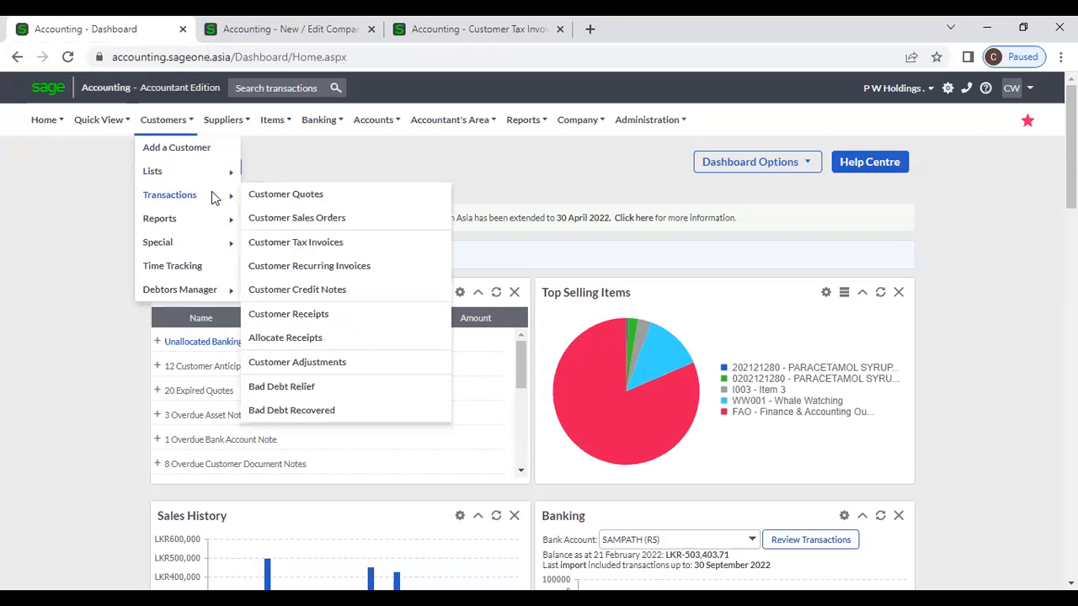
click(297, 242)
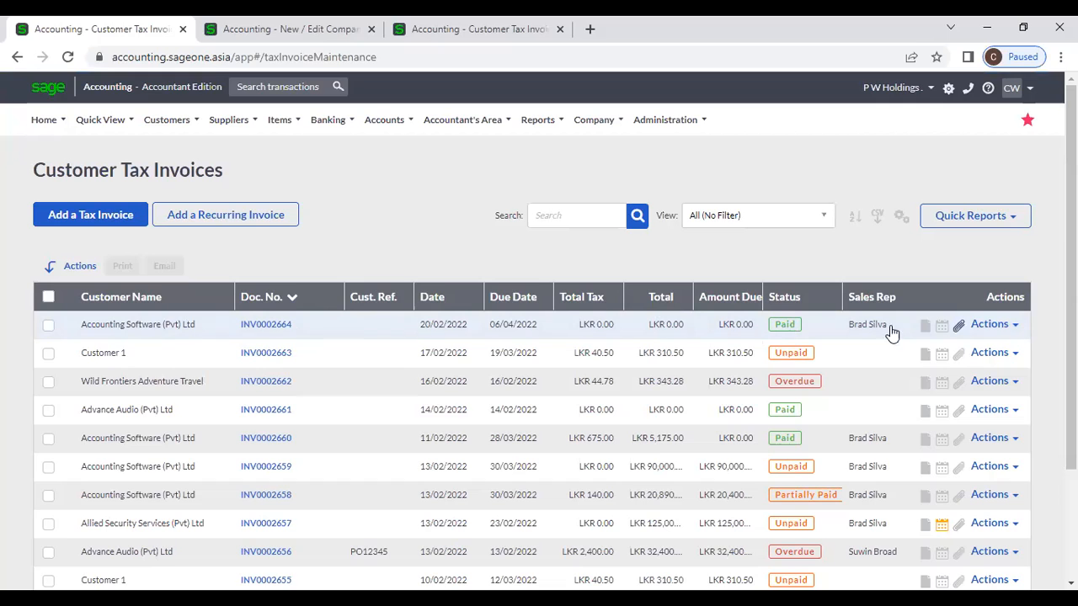
Step: Open the Accounting Software (Pvt) Ltd invoice dated 20/02/2022 for editing, accepting the reissue and payment unallocation
click(277, 327)
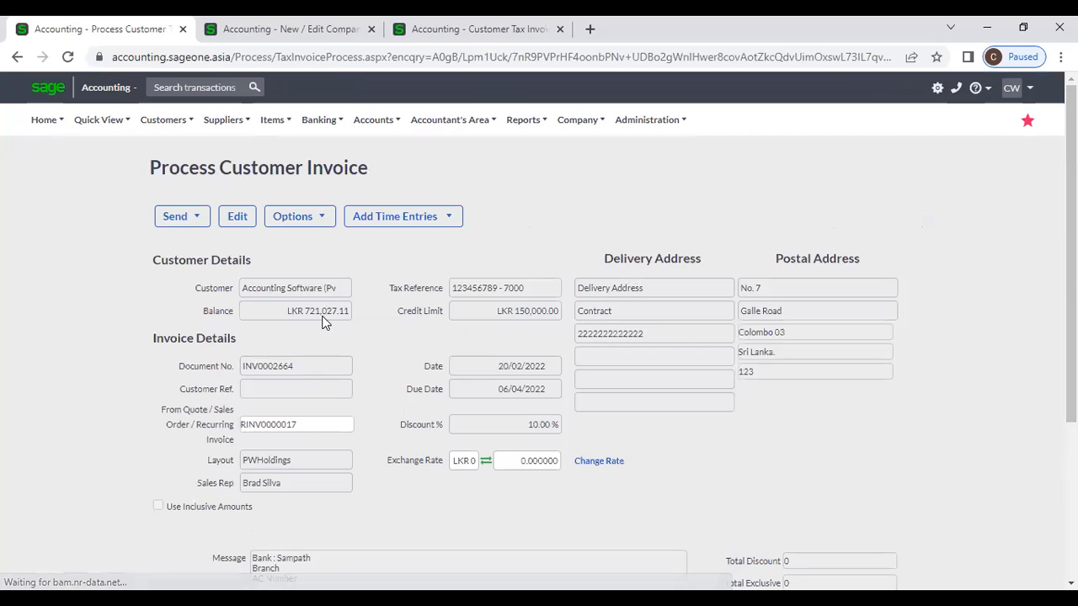
click(251, 223)
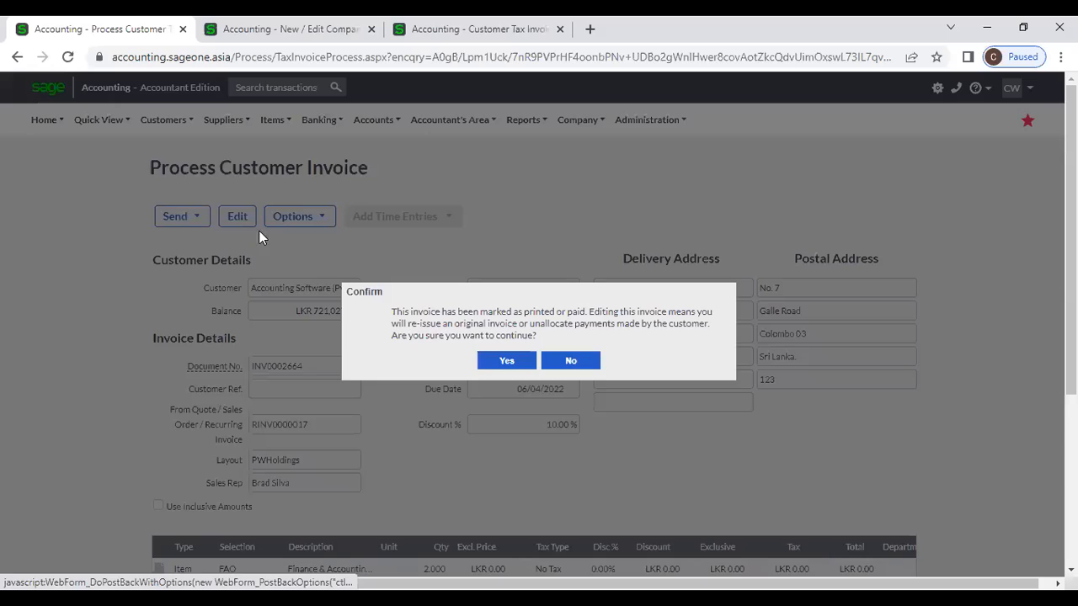
click(503, 361)
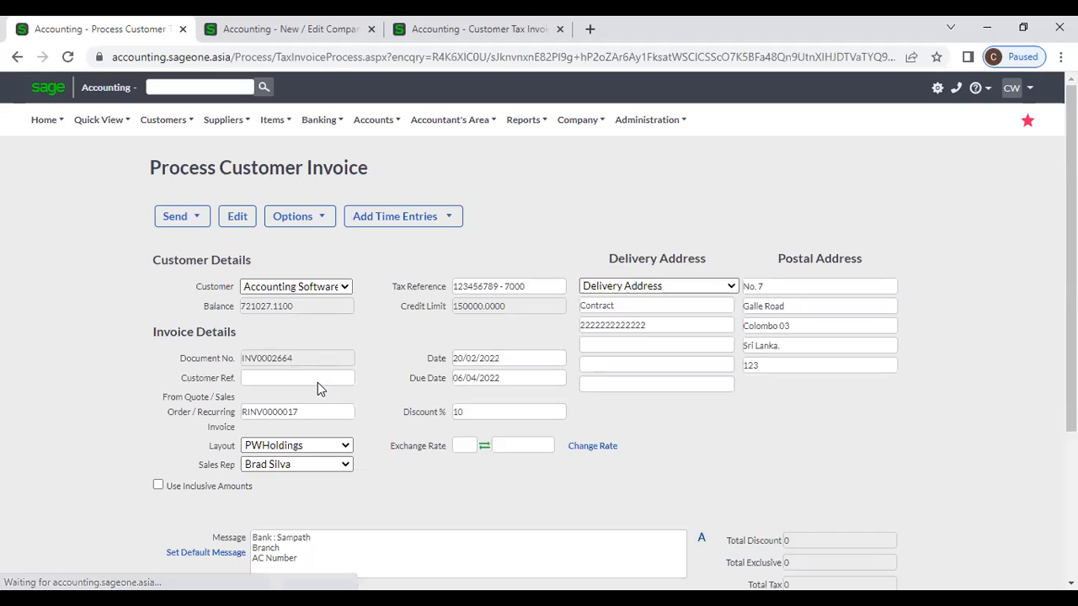
Step: Set the Customer Ref. of the Accounting Software (Pvt) Ltd invoice to PO001
click(320, 384)
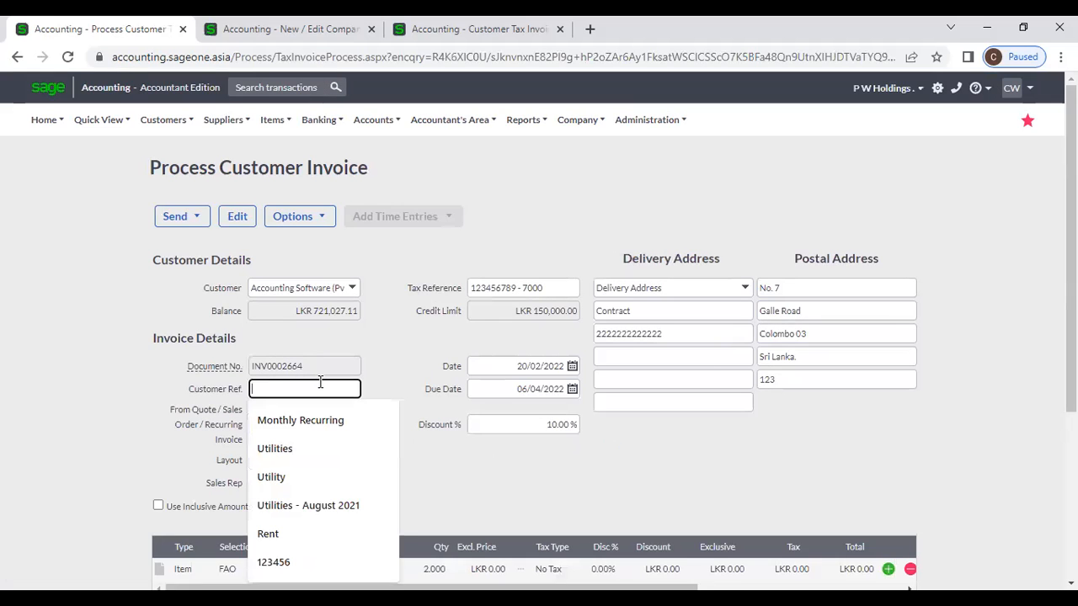
text(PO)
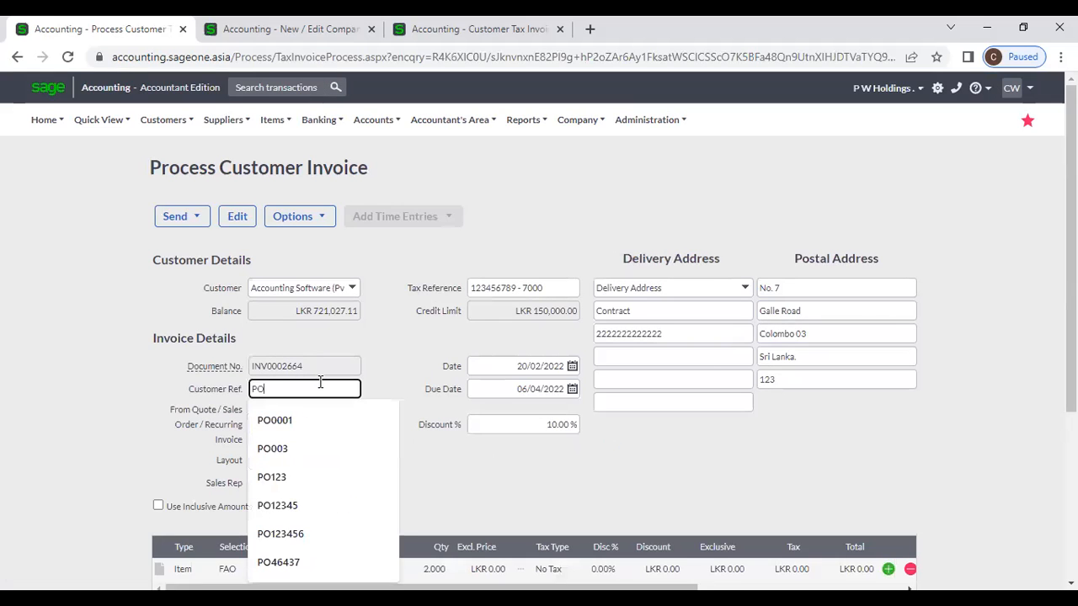
text(001)
click(405, 391)
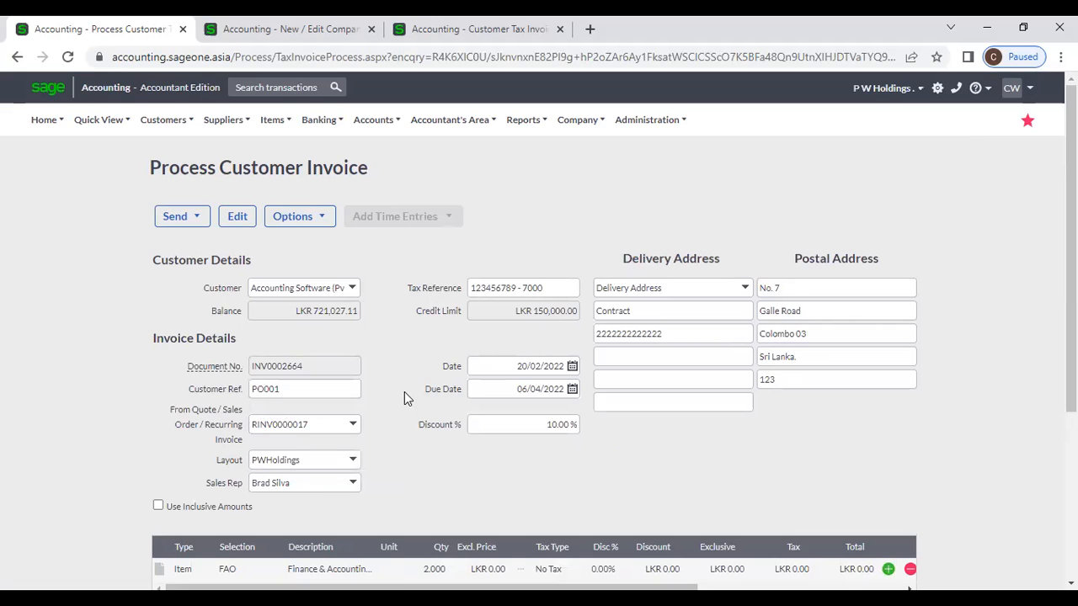
Step: Save the edited Accounting Software (Pvt) Ltd invoice, agreeing to continue beyond the customer's credit limit
scroll(405, 391, down, 3)
click(344, 469)
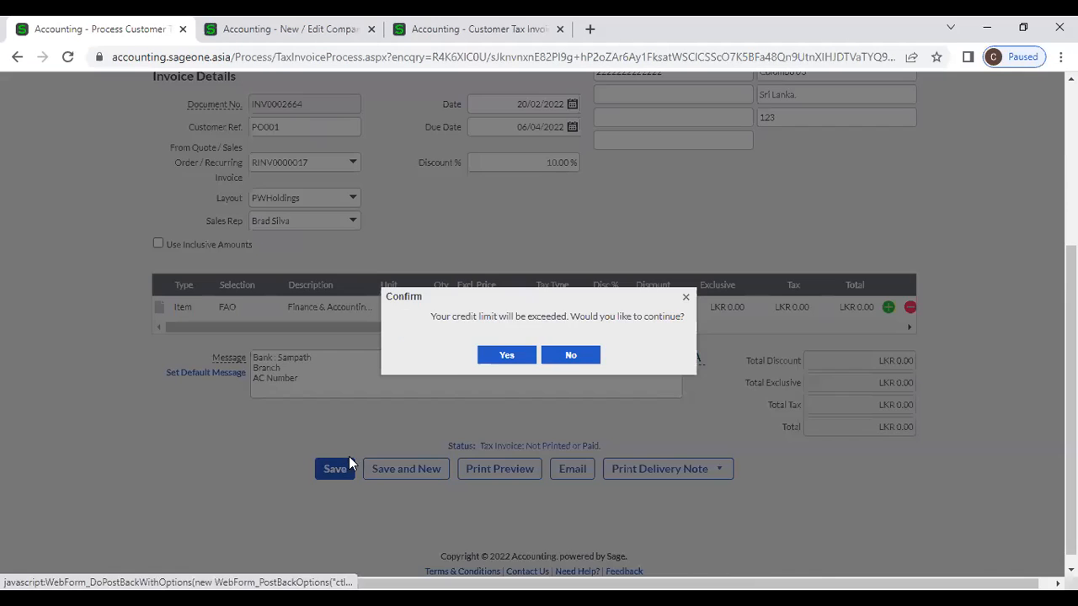
click(505, 355)
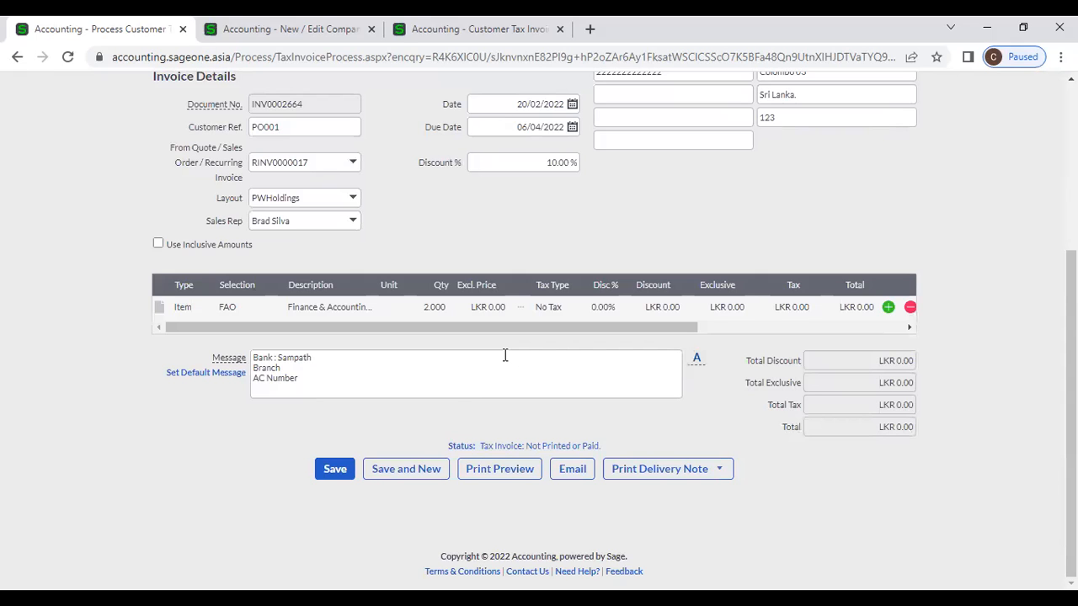
click(344, 468)
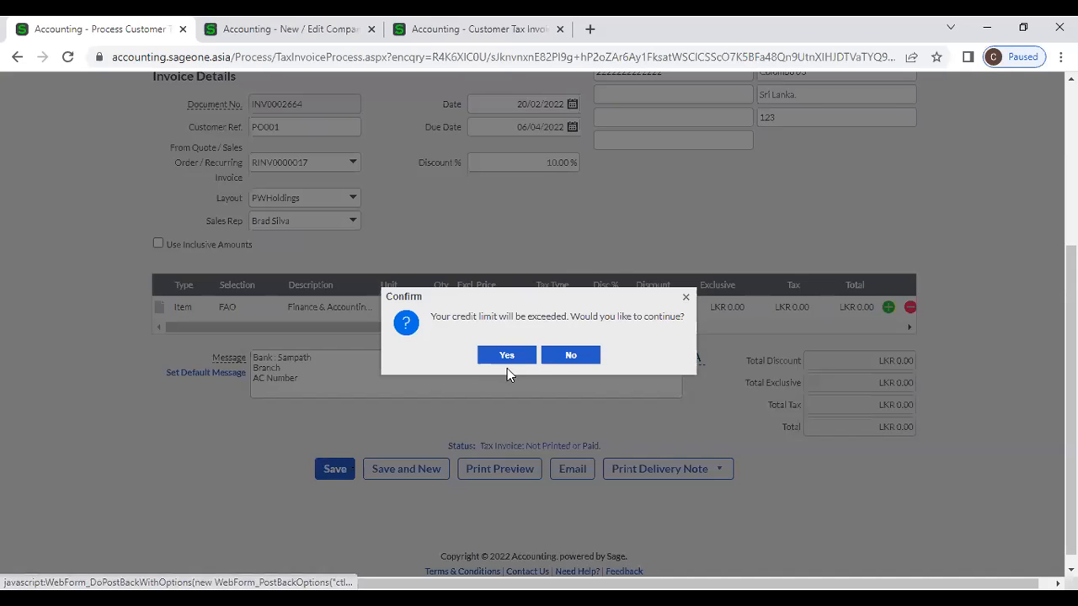
click(506, 356)
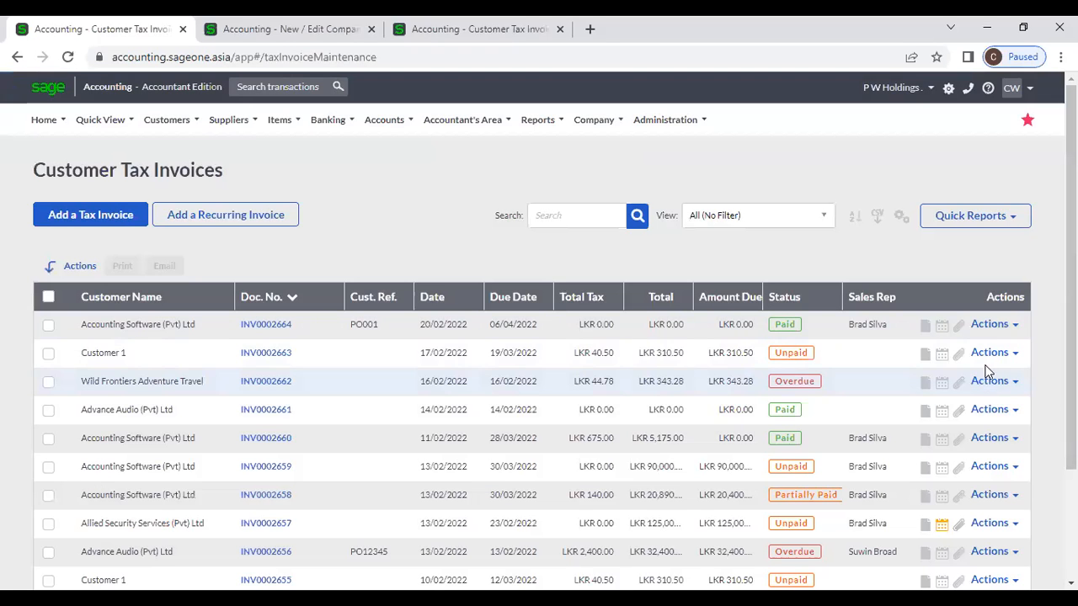
Step: Copy the Accounting Software (Pvt) Ltd invoice dated 20/02/2022 and try to save the copy, accepting the exceeded credit limit but declining the duplicate reference
click(1011, 326)
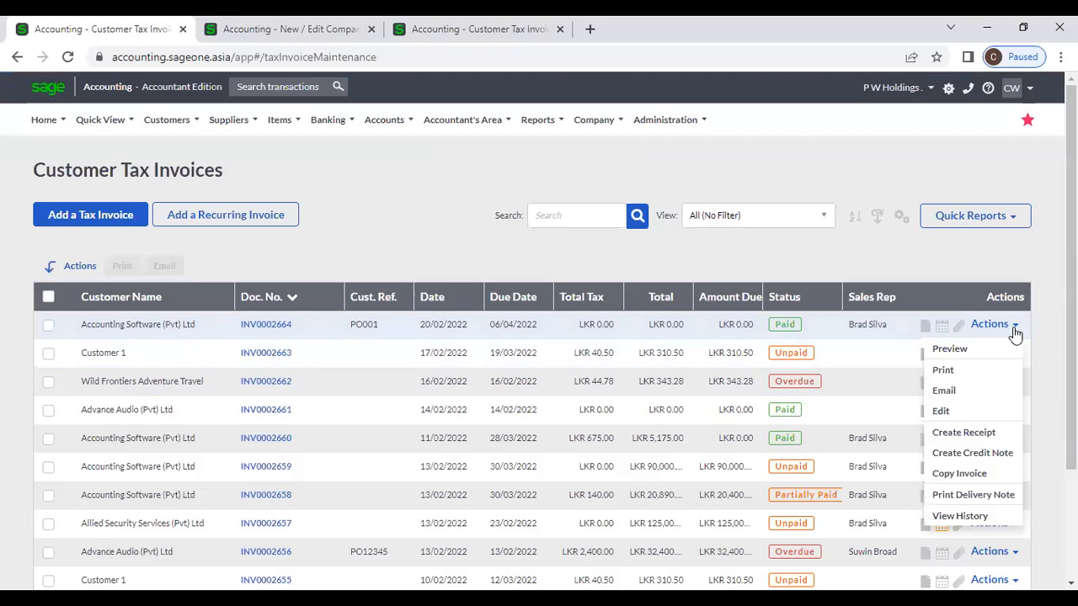
click(960, 474)
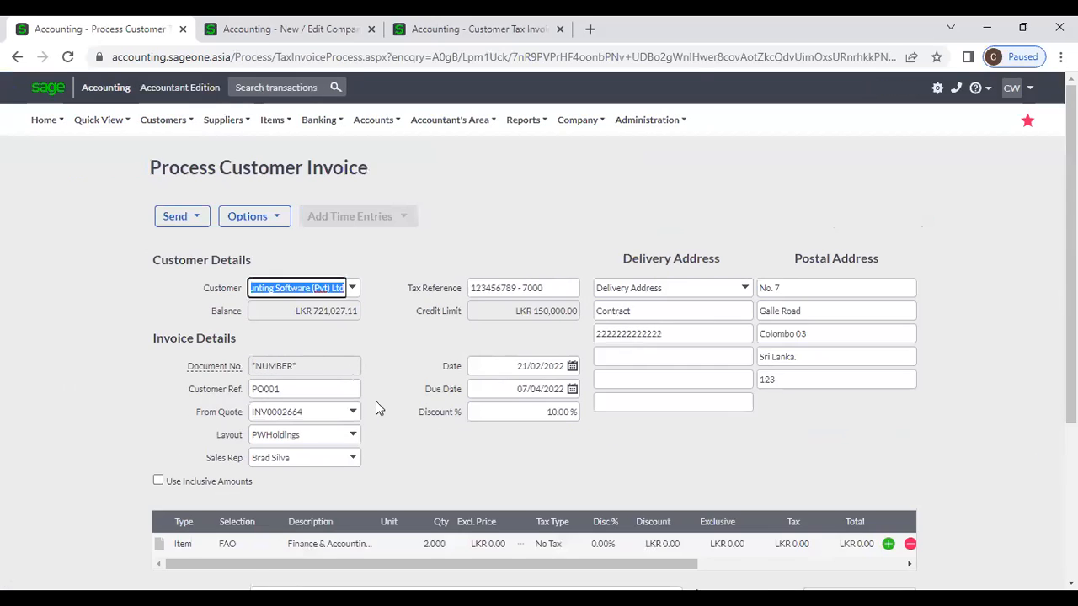
scroll(375, 401, down, 3)
click(334, 469)
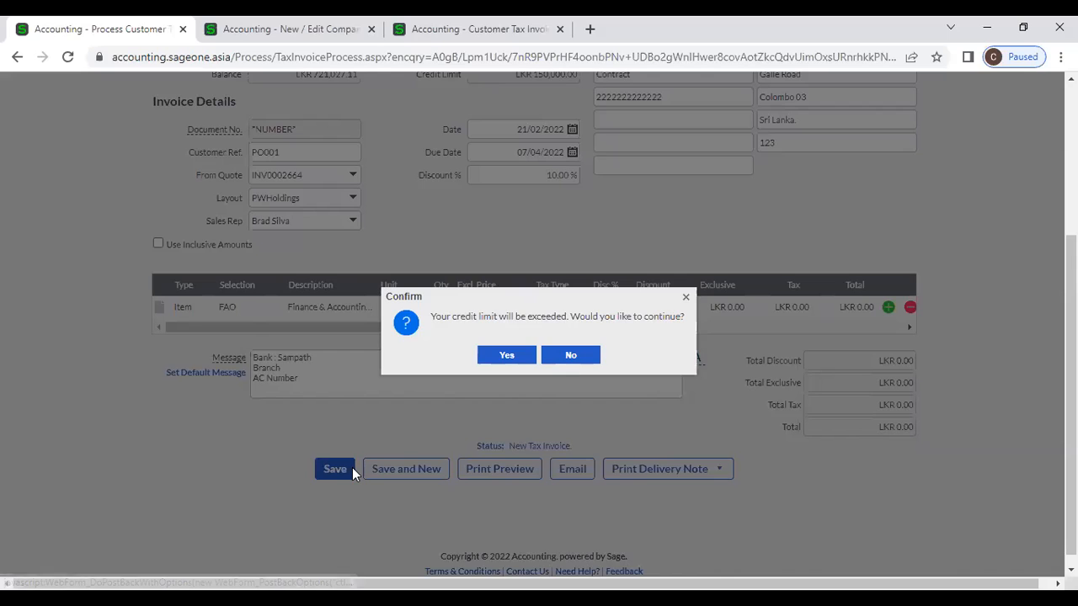
click(506, 357)
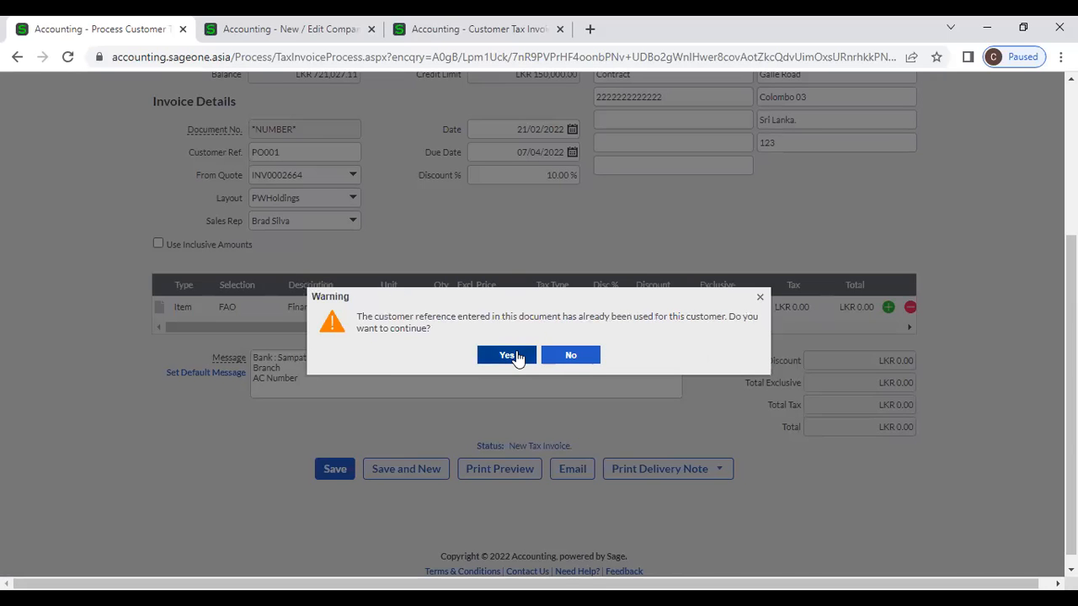
click(576, 357)
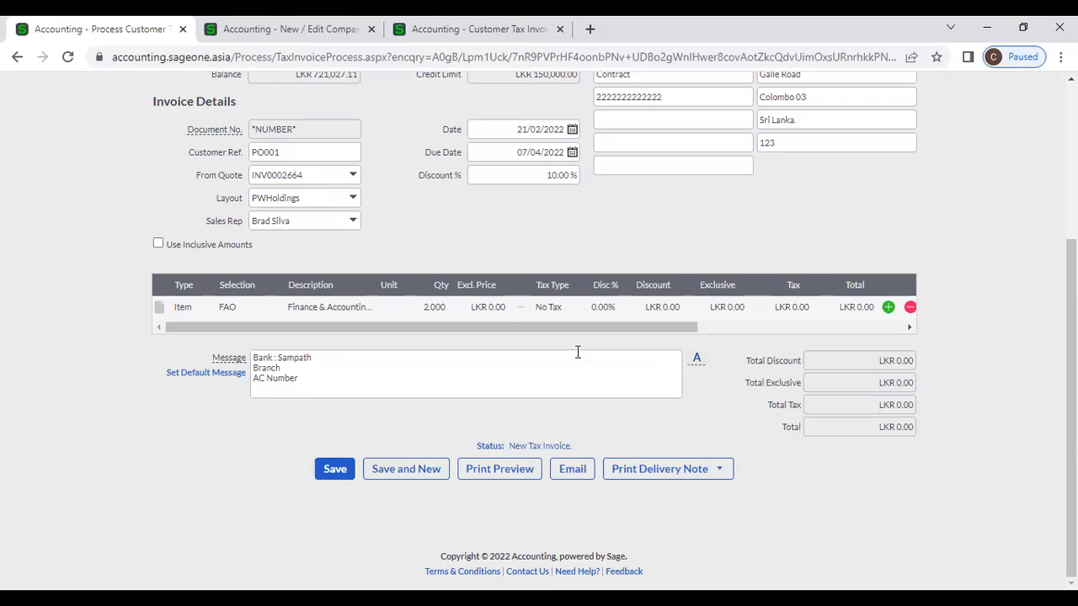
Step: Try again to save the copied invoice with Customer Ref. PO001, compare the duplicate reference warning with the company settings, and decline it
click(313, 154)
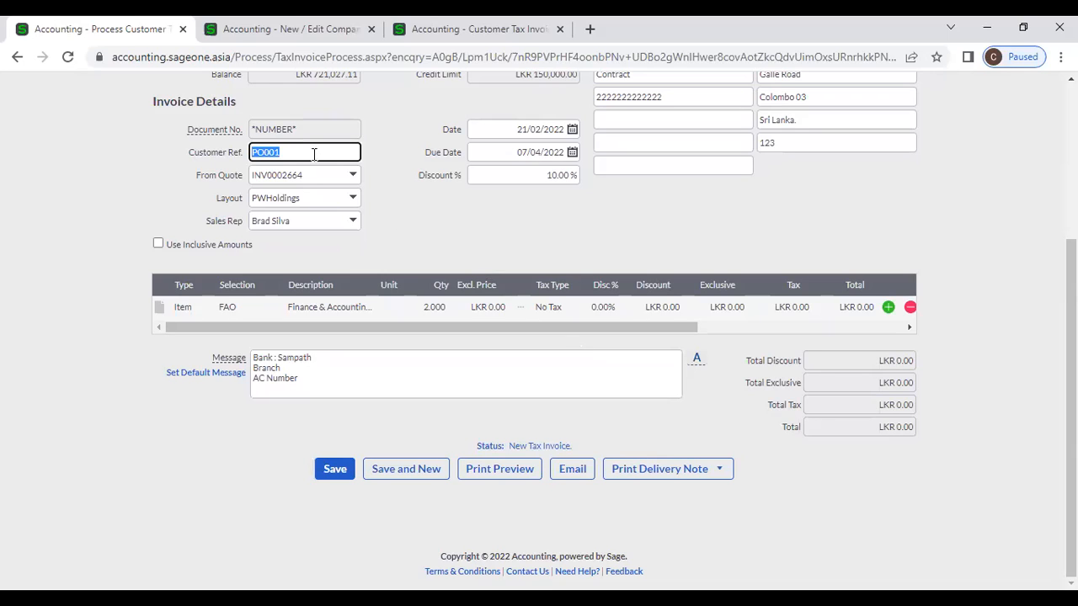
scroll(314, 155, up, 1)
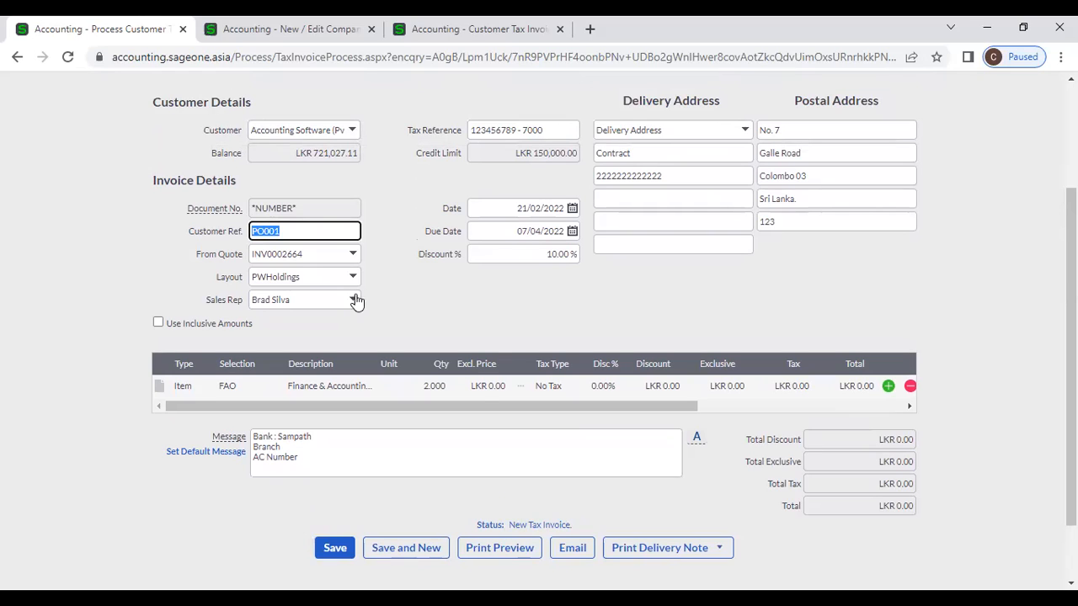
click(332, 548)
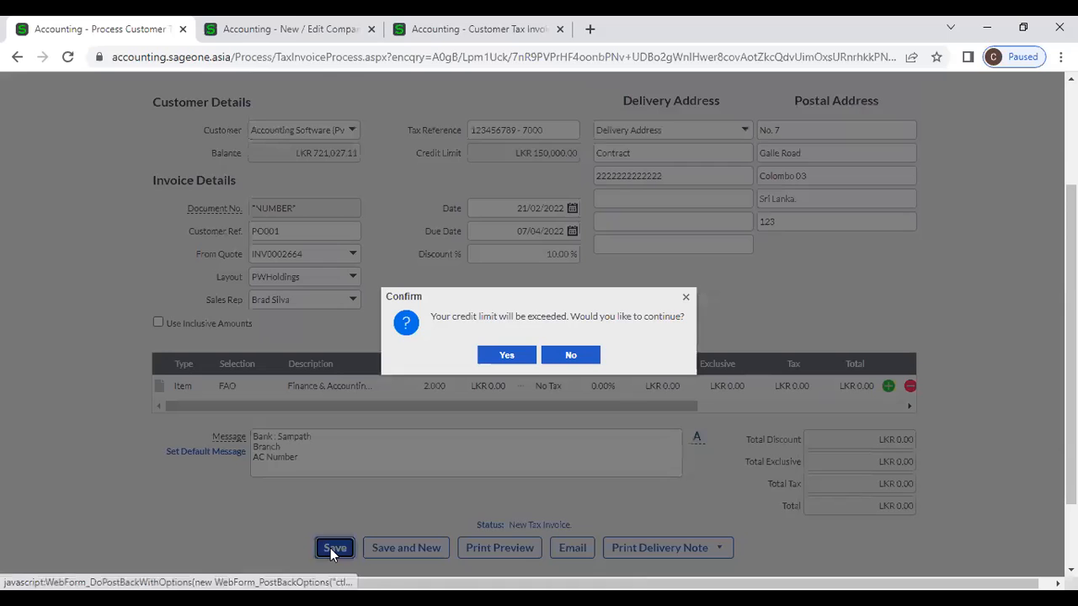
click(506, 355)
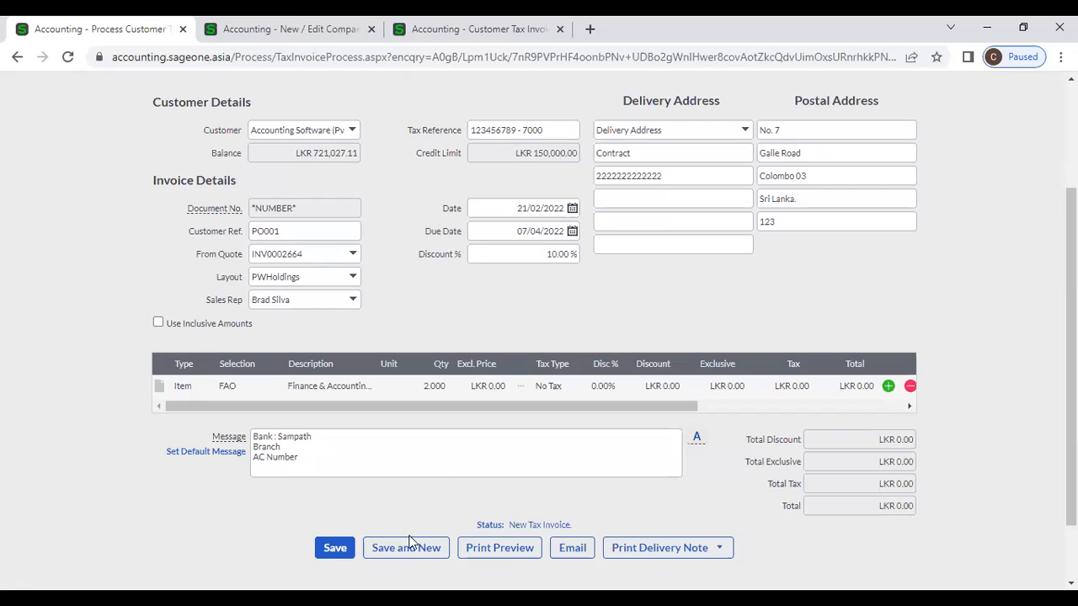
drag(438, 331, 324, 320)
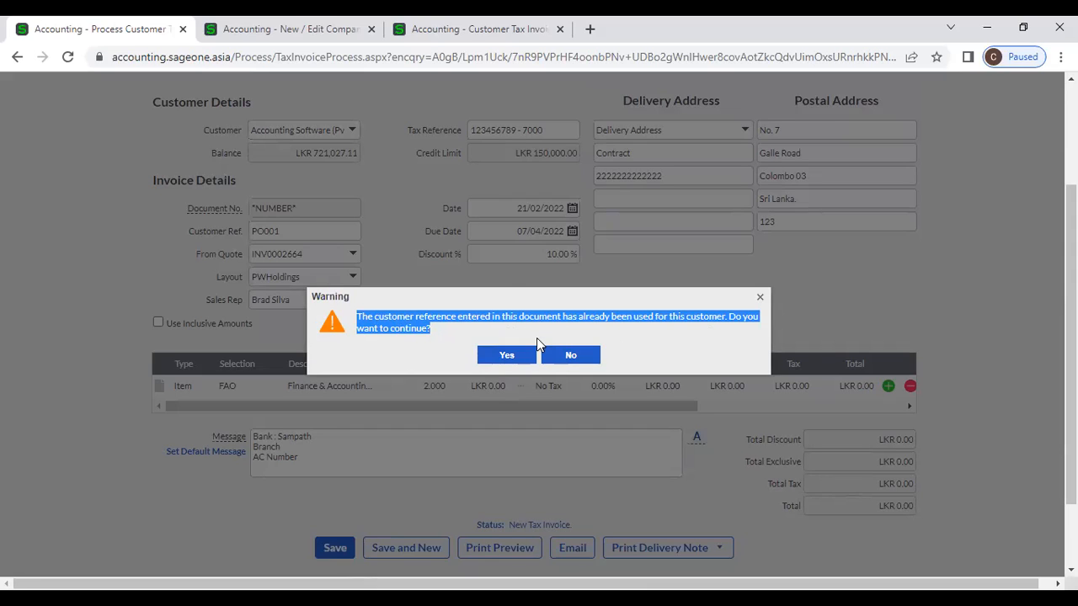
click(290, 29)
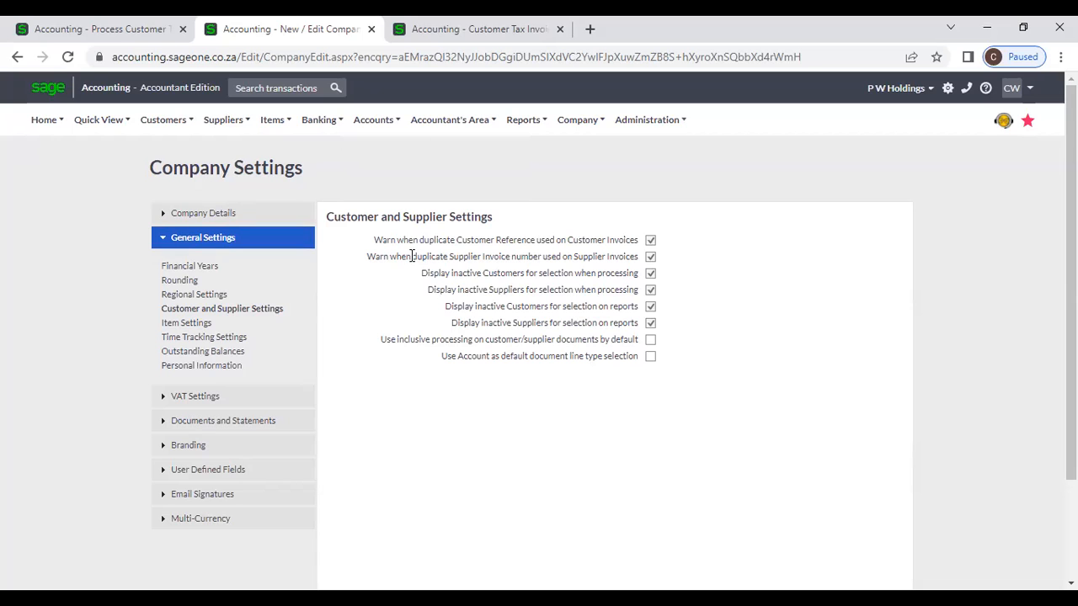
click(64, 27)
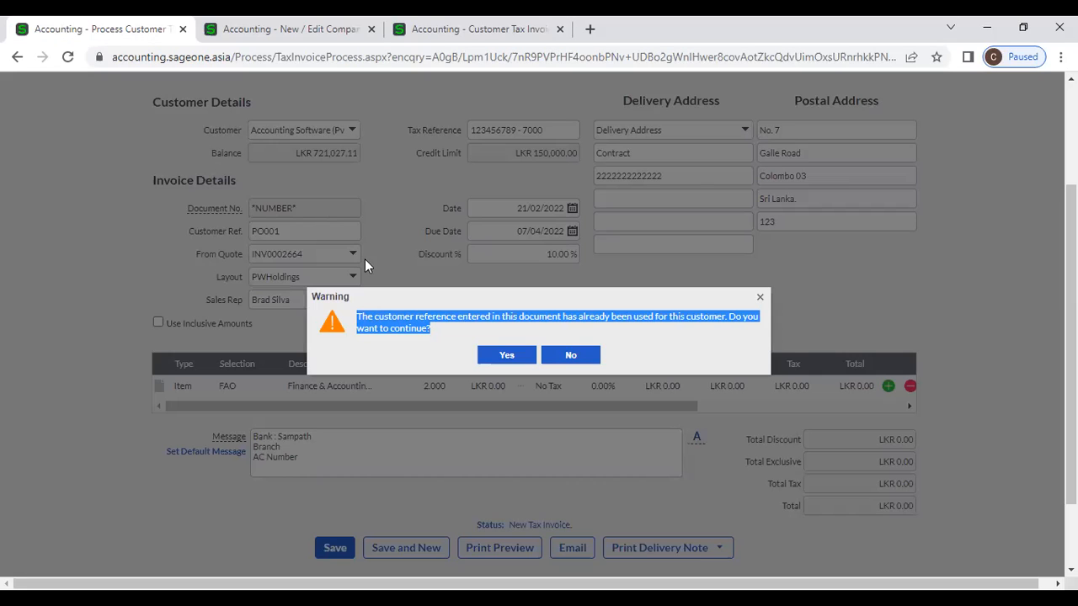
click(599, 360)
Step: Open the list of supplier invoices, leaving the copied customer invoice unsaved
scroll(357, 202, up, 2)
mouse_move(224, 122)
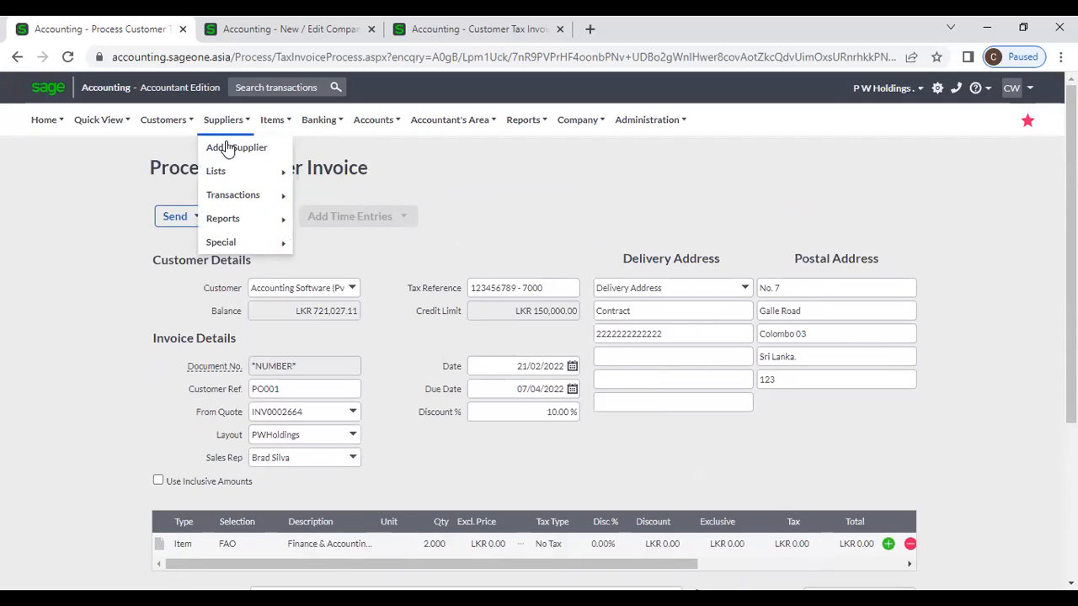
mouse_move(231, 193)
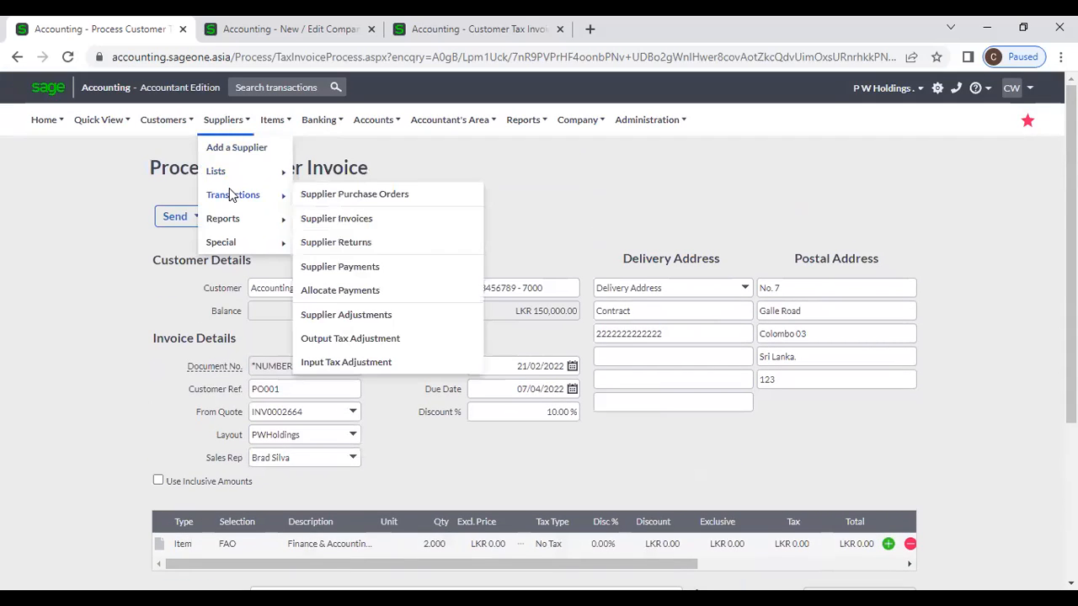
click(330, 218)
click(624, 144)
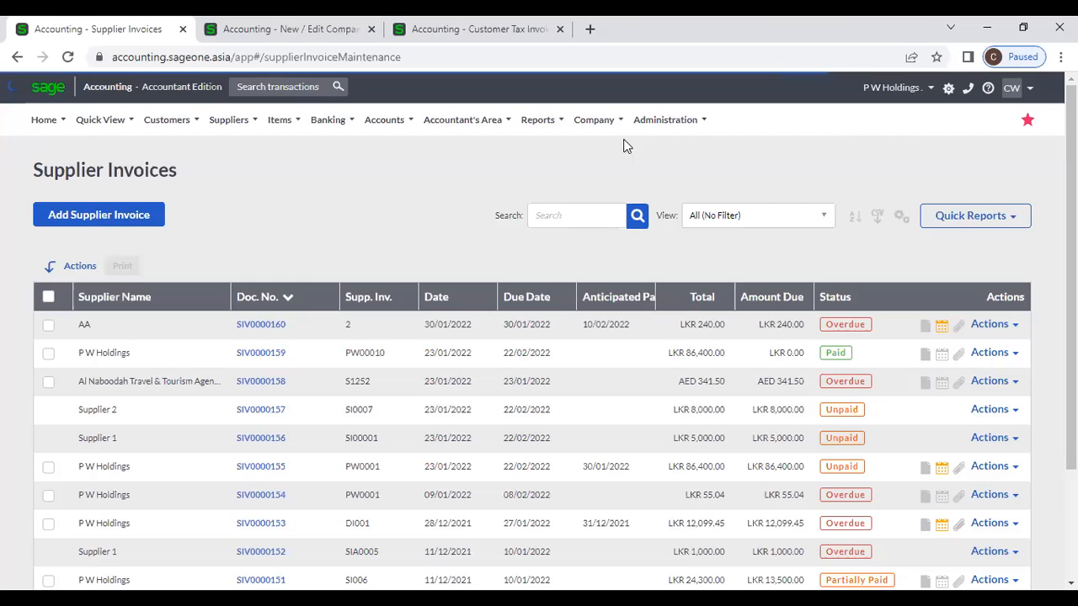
Step: Copy the P W Holdings supplier invoice PW00010, try to save it under the same number, and examine and dismiss the duplicate number warning
click(1011, 355)
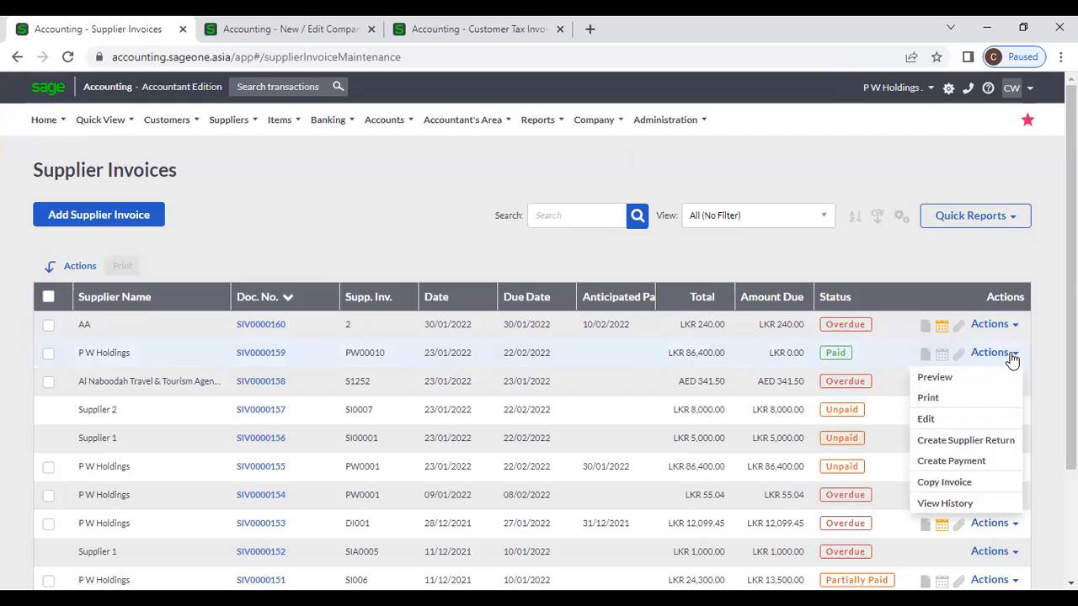
click(965, 482)
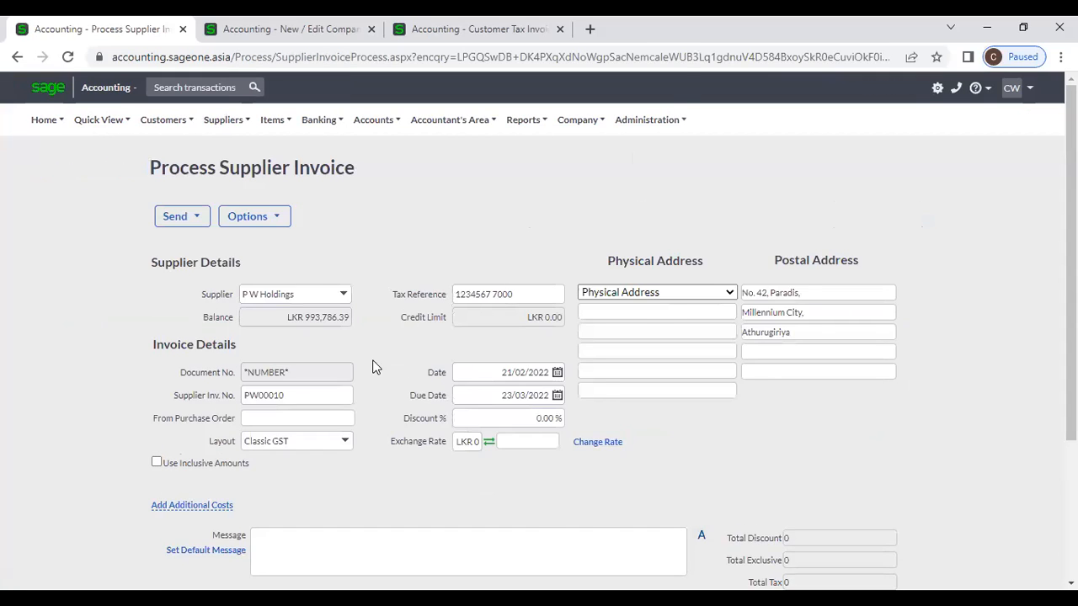
scroll(386, 403, down, 3)
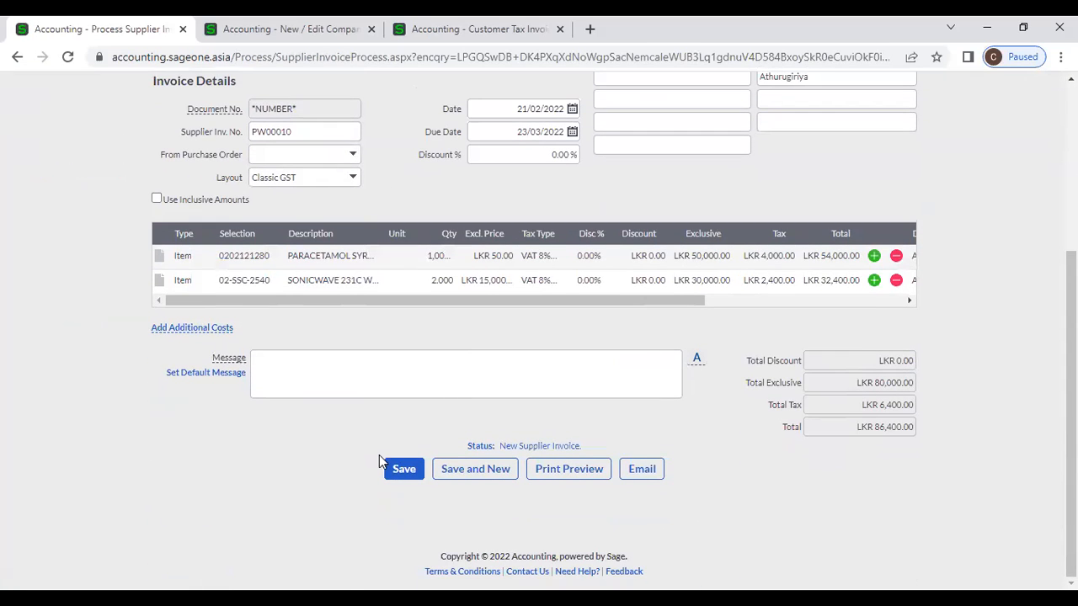
click(402, 471)
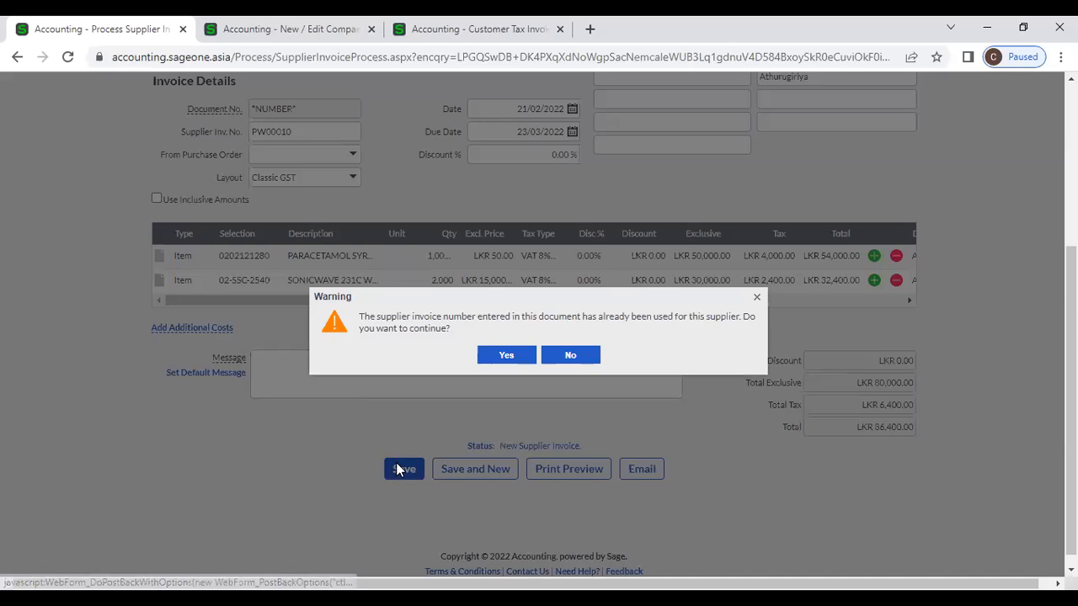
drag(462, 327, 352, 326)
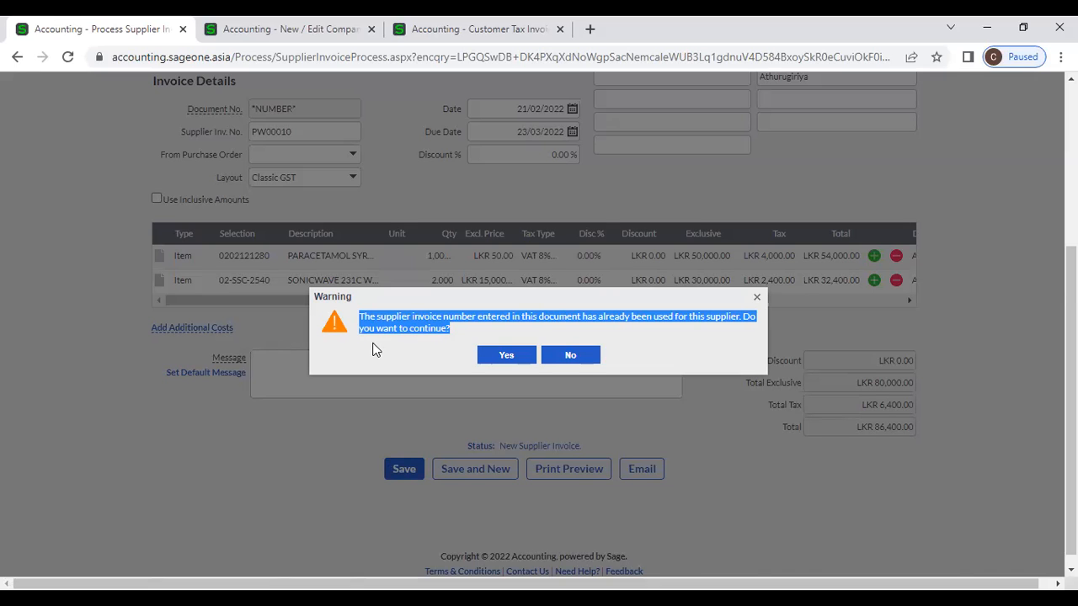
scroll(383, 336, up, 1)
click(580, 444)
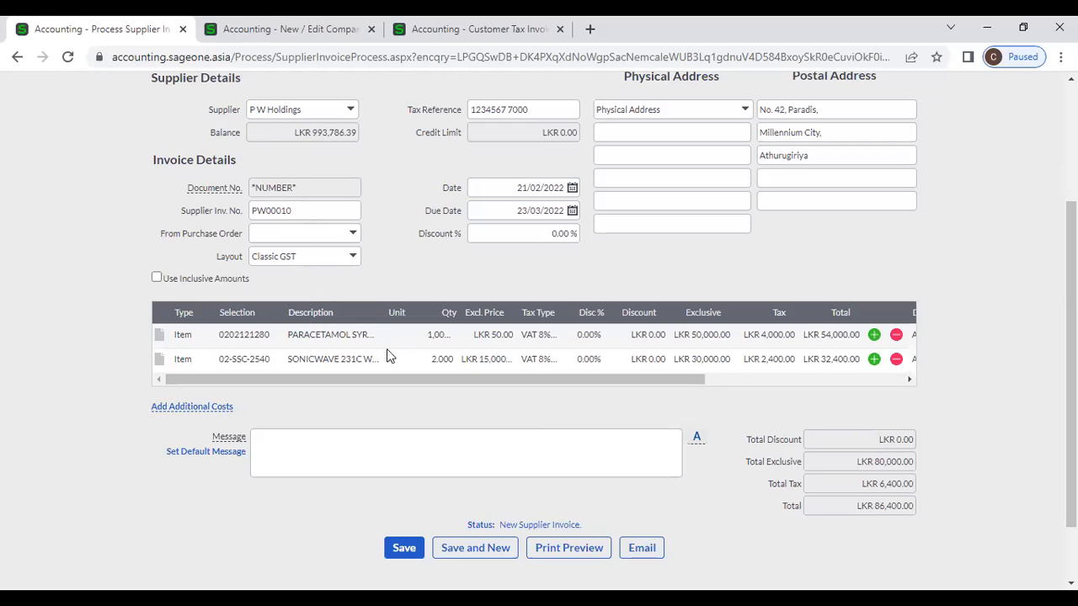
Step: Examine the two duplicate warning options for customer and supplier invoices in Customer and Supplier Settings
click(332, 32)
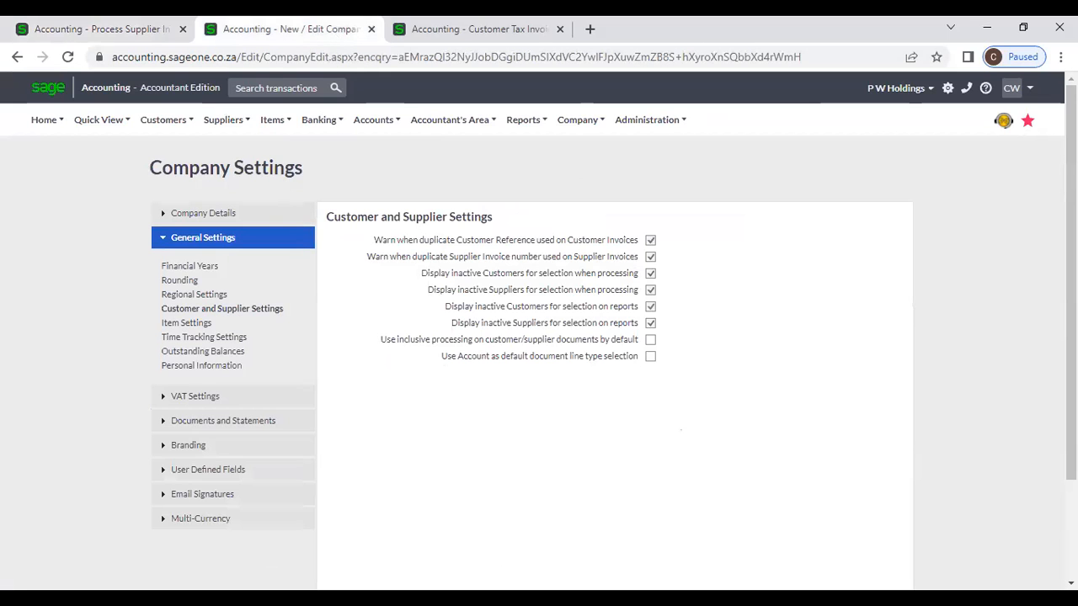
drag(373, 244, 670, 263)
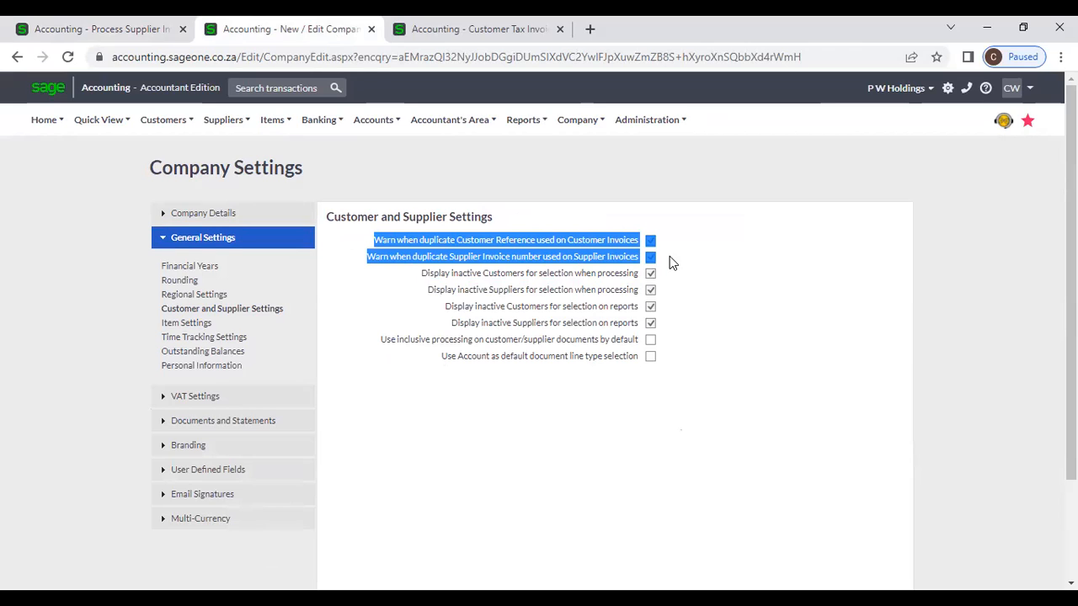
click(669, 256)
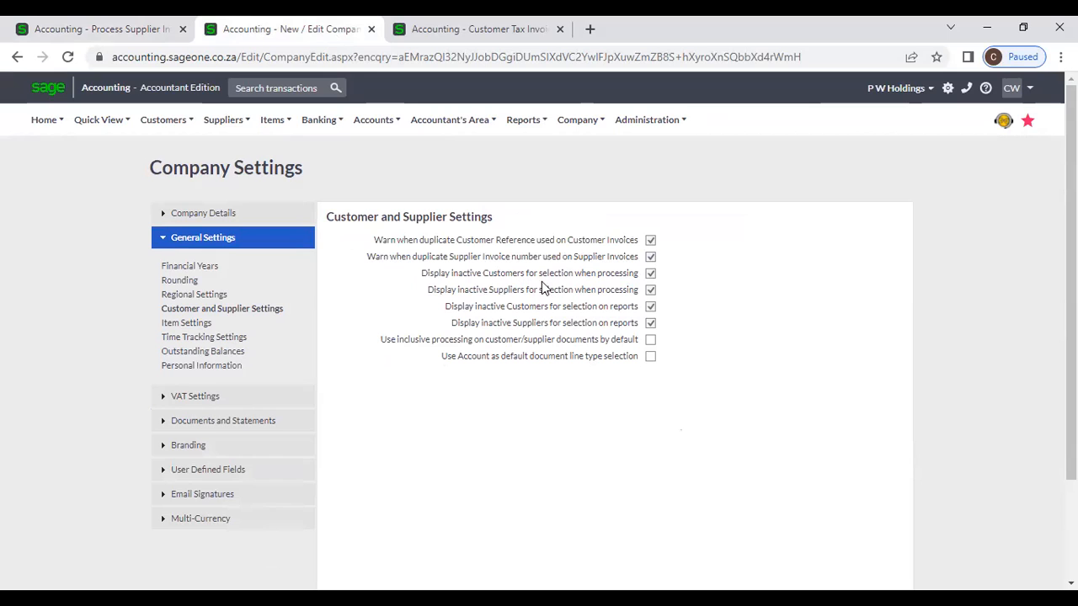
Step: Open the list of customers in place of the customer tax invoices of the company whose settings are shown
click(459, 32)
mouse_move(156, 124)
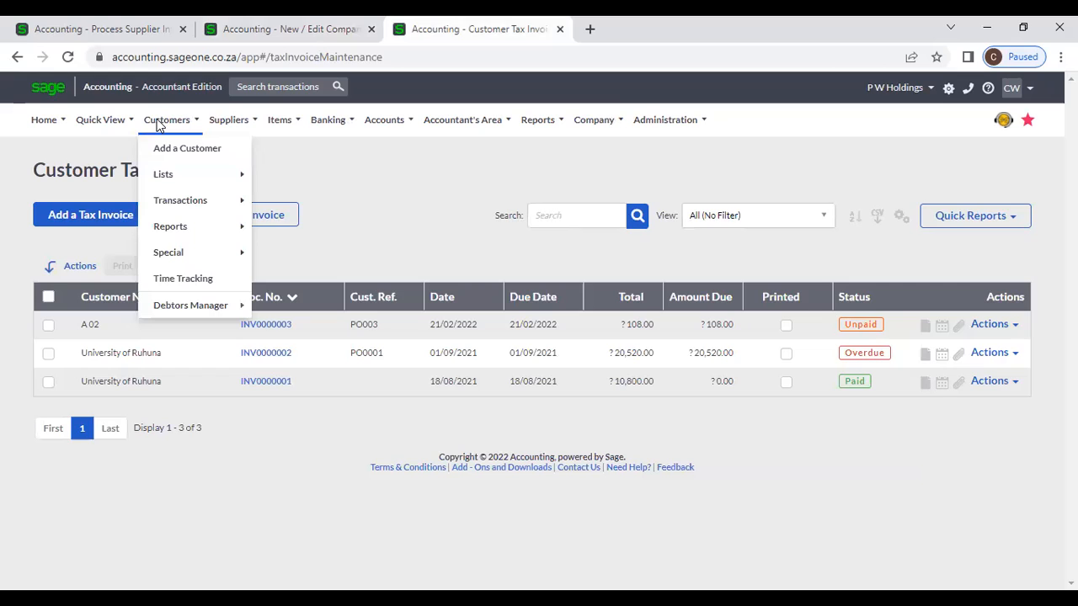
mouse_move(216, 201)
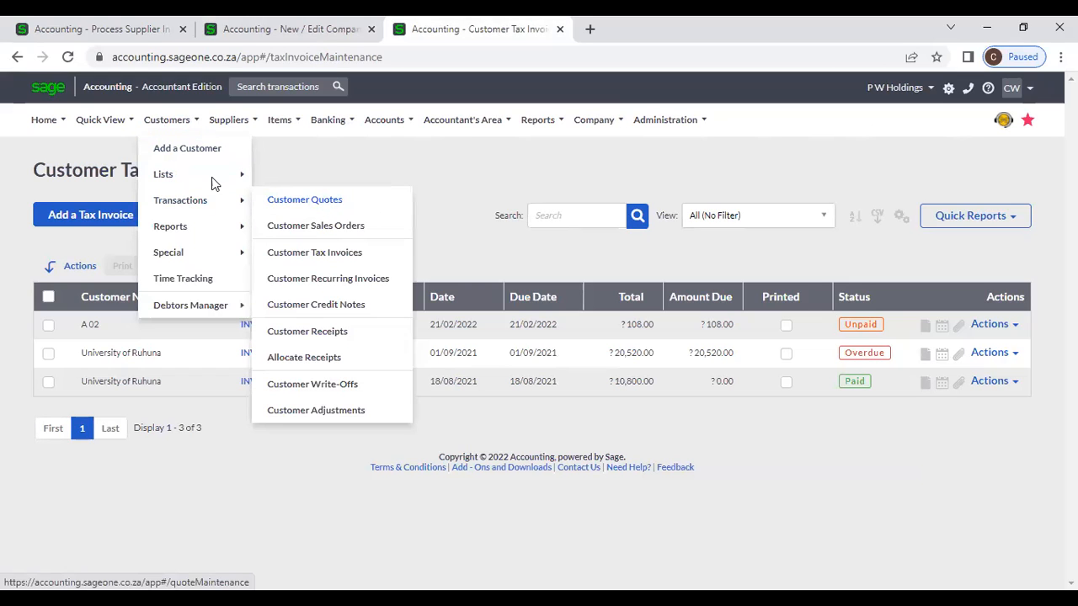
click(301, 179)
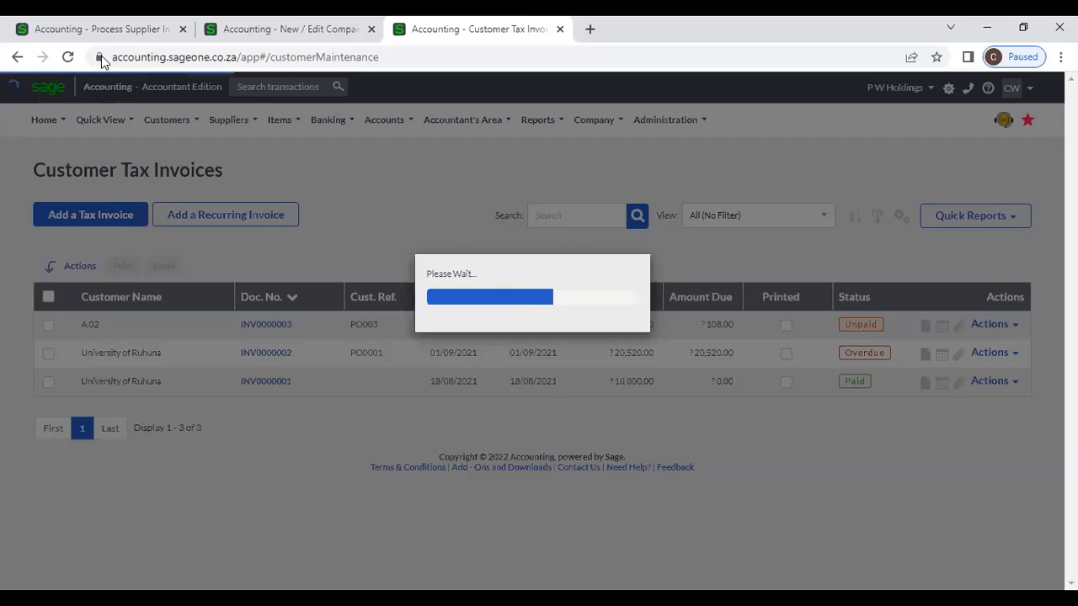
Step: Open customer A 01 from the other P W Holdings company's list of customers, leaving the copied supplier invoice unsaved
click(98, 30)
scroll(152, 138, up, 3)
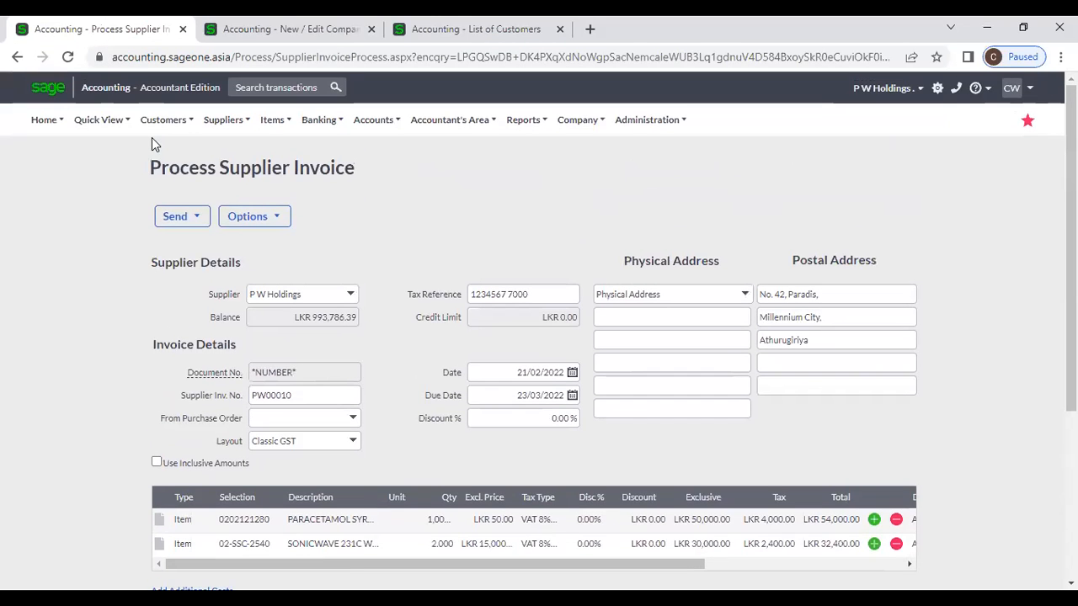
mouse_move(157, 124)
mouse_move(166, 176)
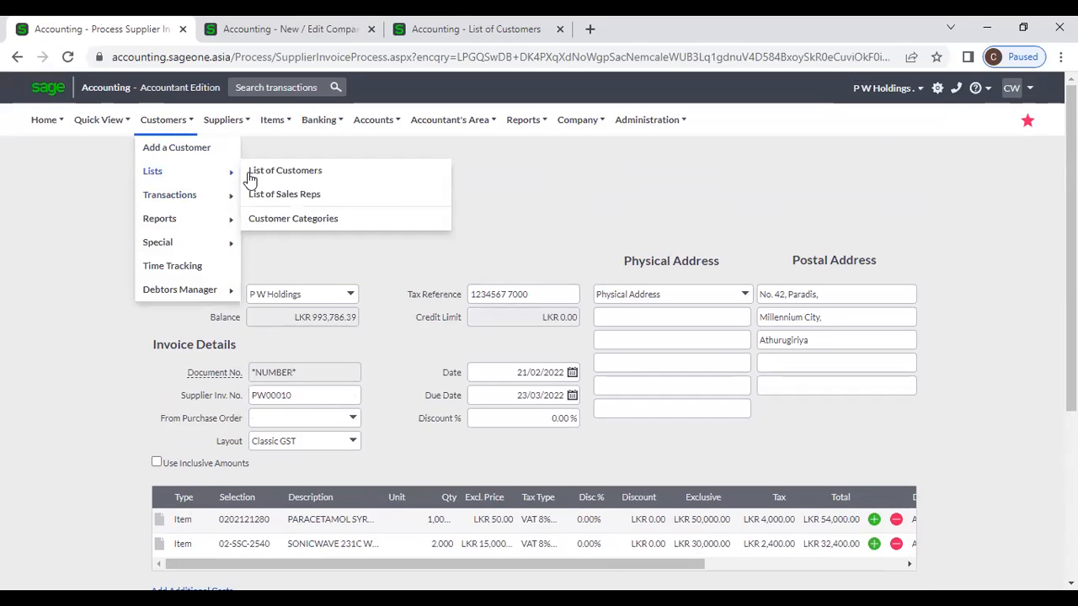
click(305, 174)
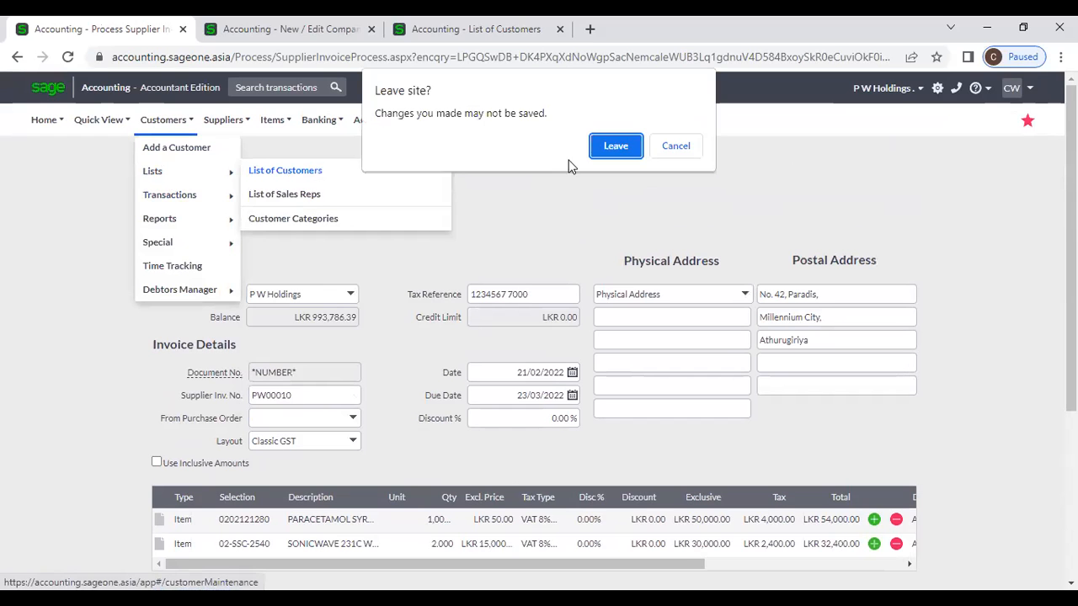
click(616, 146)
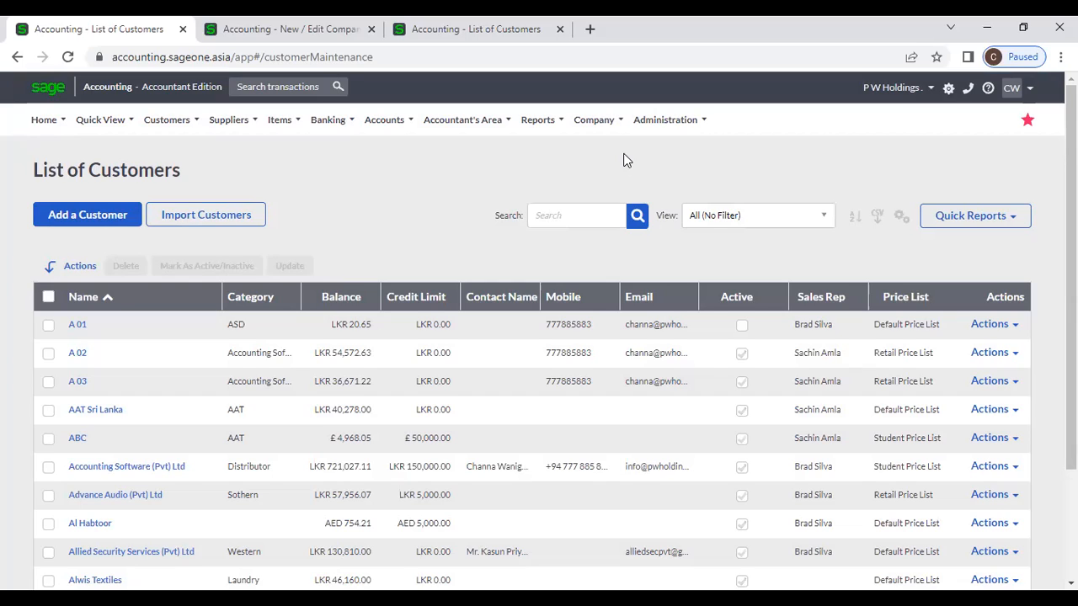
click(77, 325)
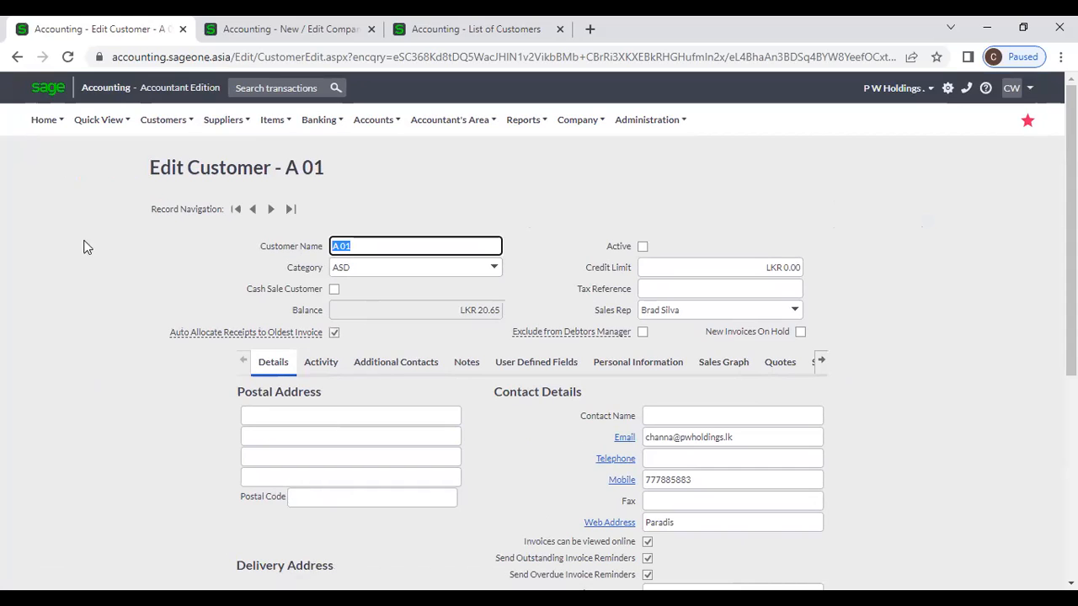
Step: Clear the option to display inactive customers for selection when processing, and compare it with the Active setting of customer A 01
click(271, 35)
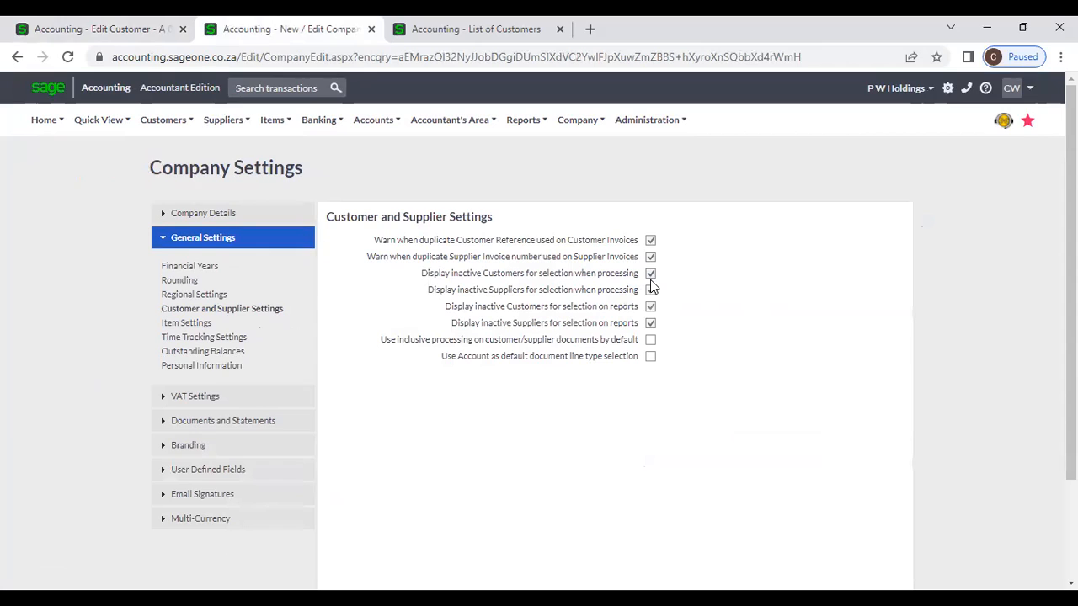
click(650, 289)
click(649, 275)
click(653, 279)
click(68, 29)
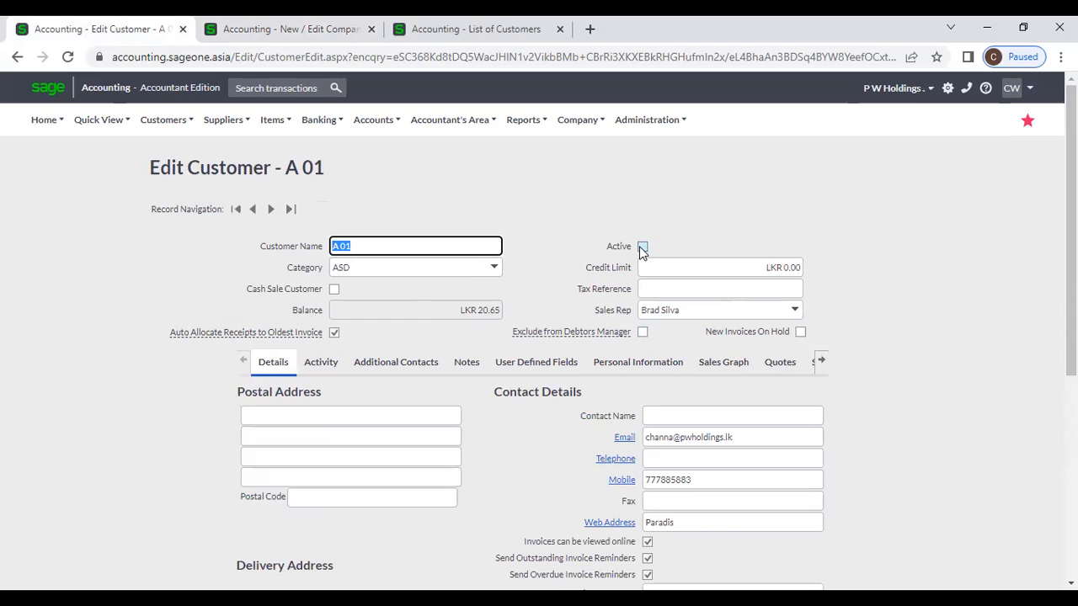
click(210, 27)
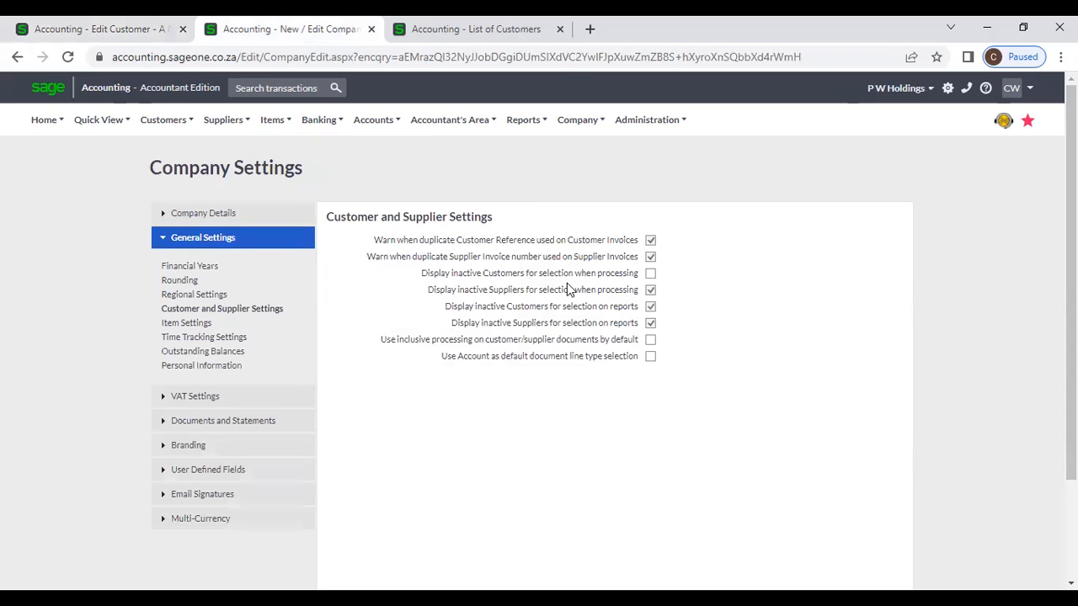
Step: Clear the option to display inactive suppliers for selection when processing, and open the other P W Holdings company's Customer and Supplier Settings
click(649, 291)
click(120, 30)
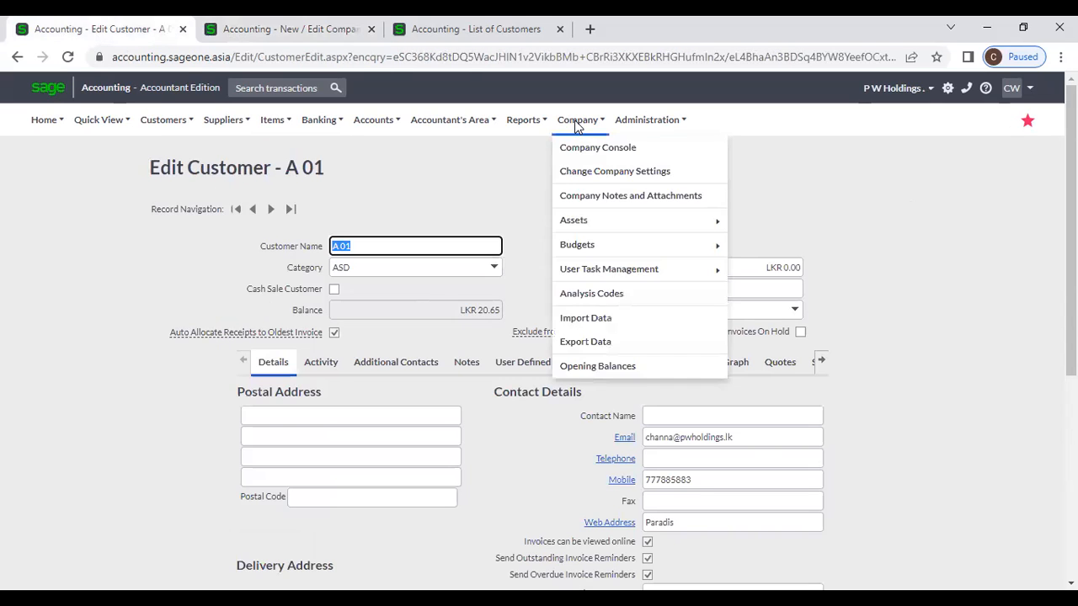
mouse_move(575, 127)
click(590, 174)
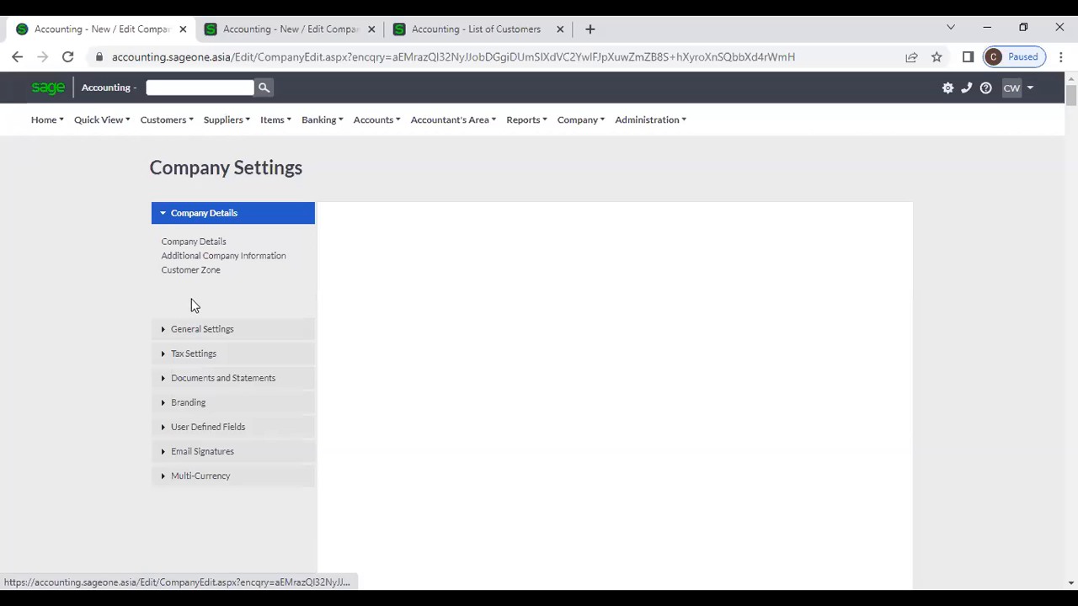
click(207, 330)
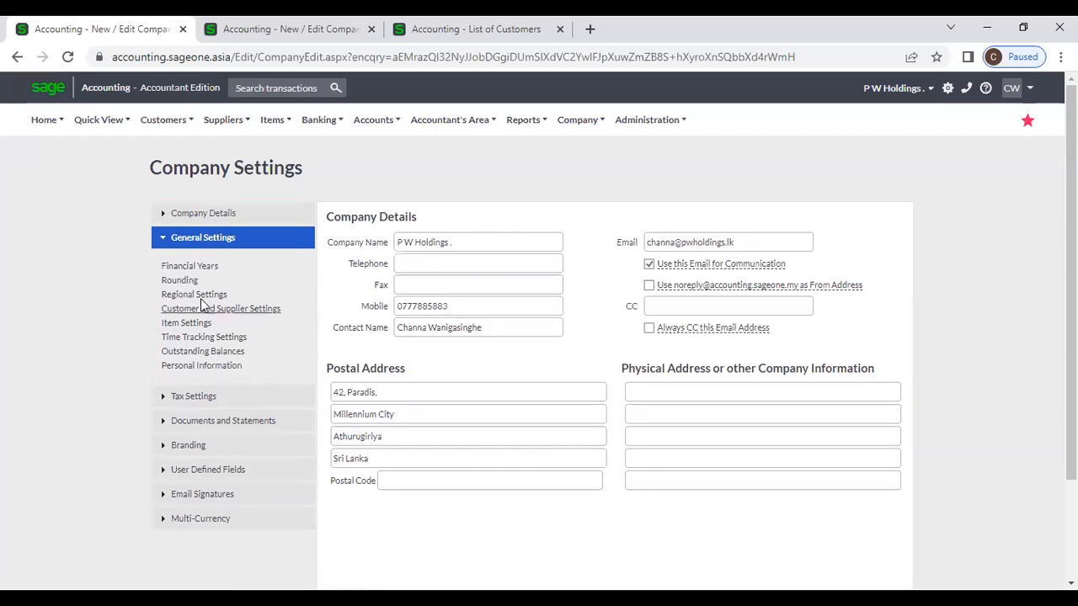
click(202, 310)
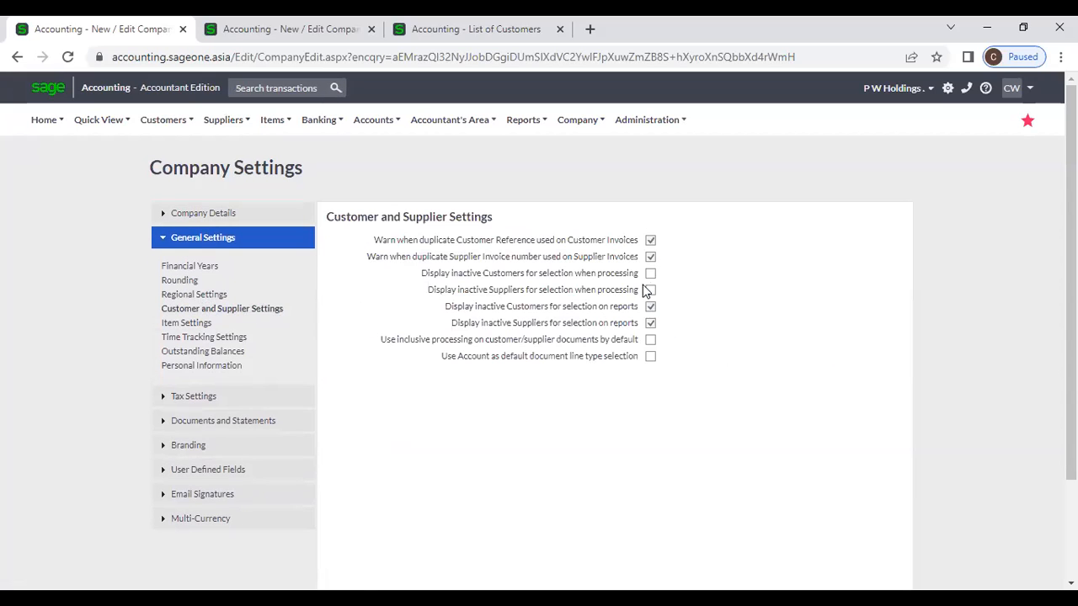
Step: Duplicate the company settings page in a second browser tab, and open customer A 01 from the list of customers in the original tab
right_click(110, 29)
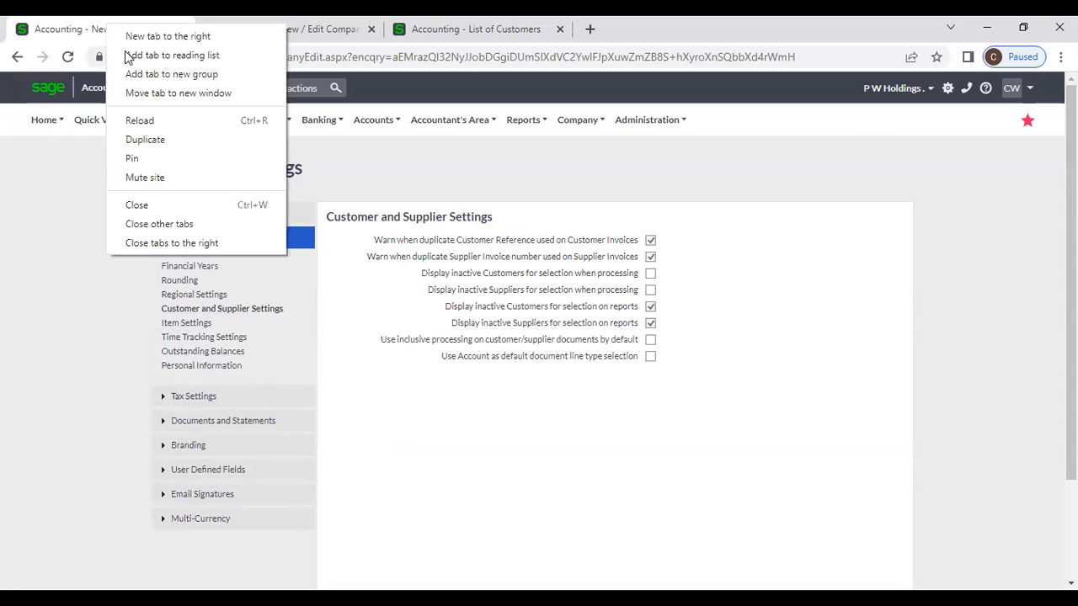
click(164, 139)
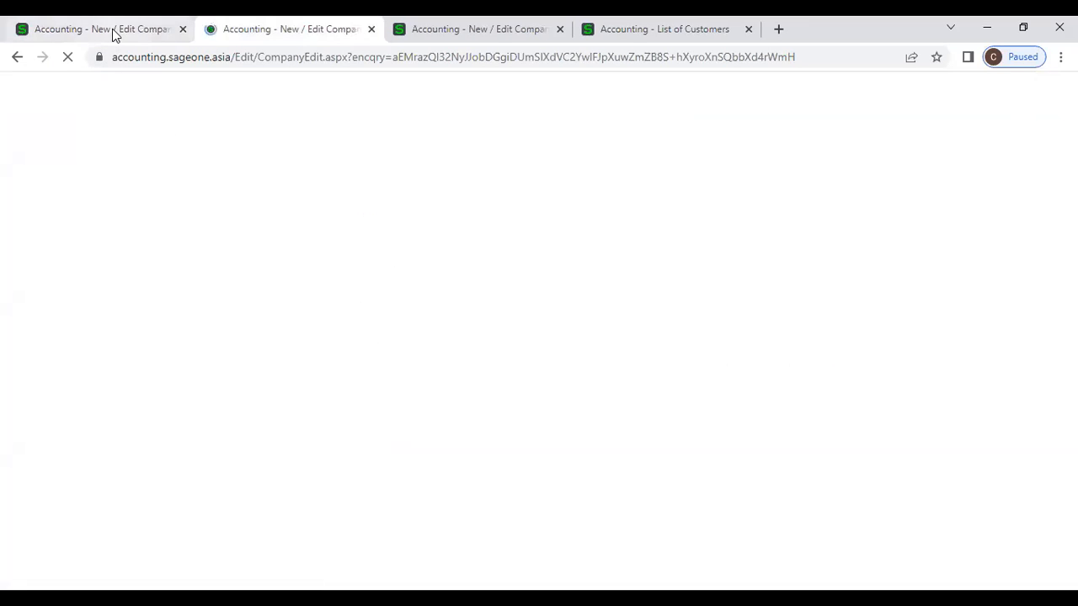
click(113, 32)
mouse_move(546, 127)
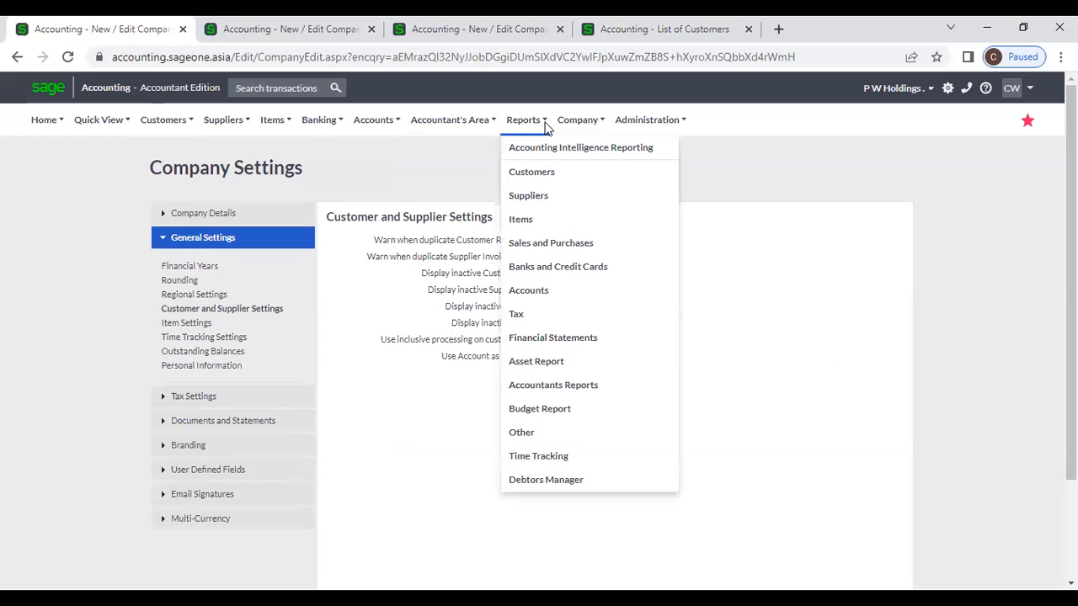
mouse_move(165, 122)
mouse_move(167, 171)
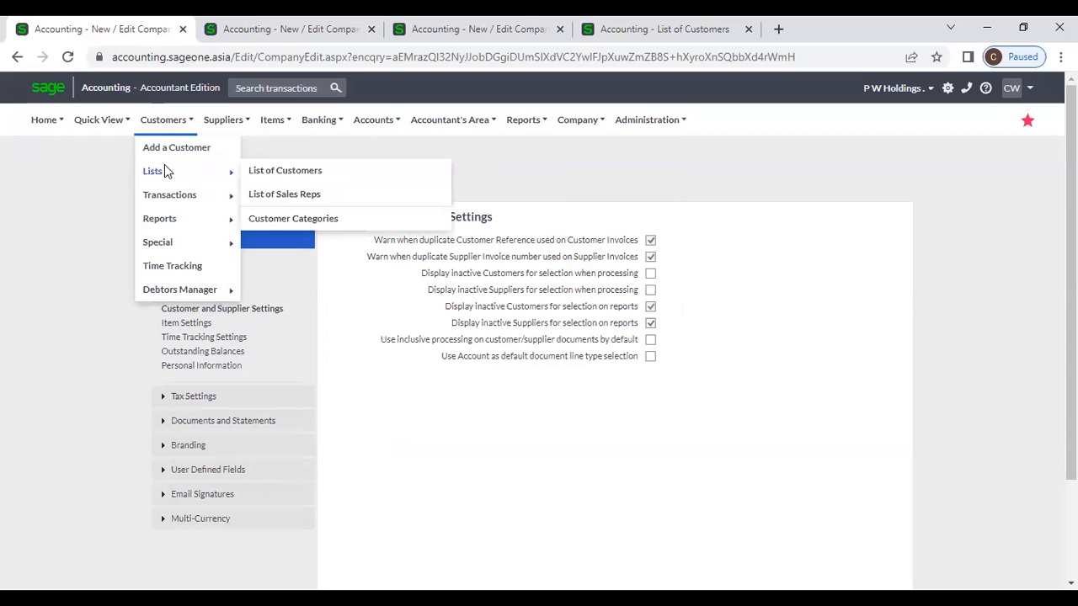
click(249, 173)
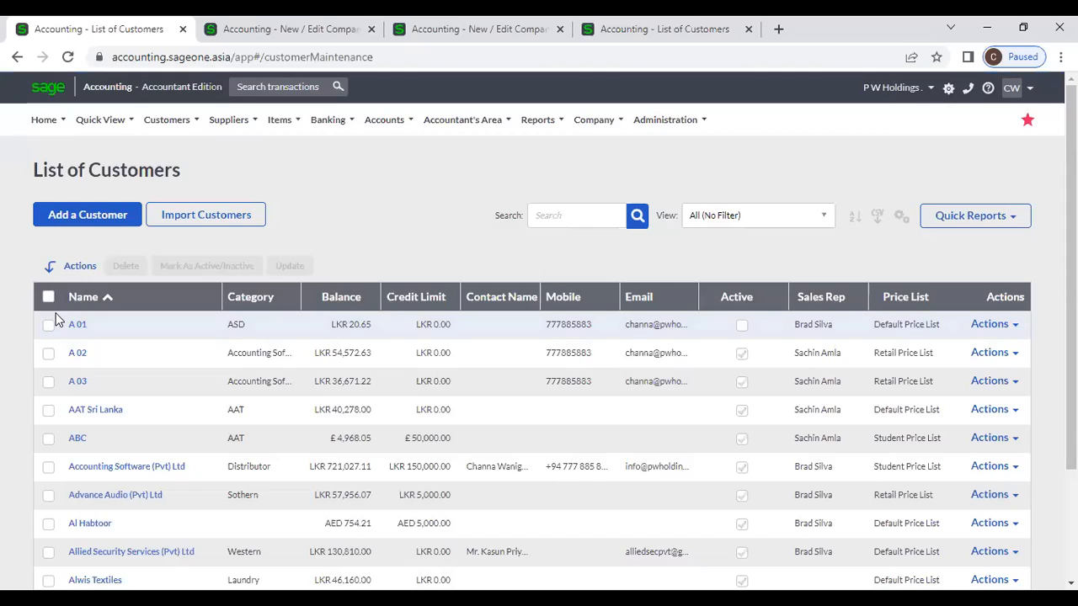
click(80, 328)
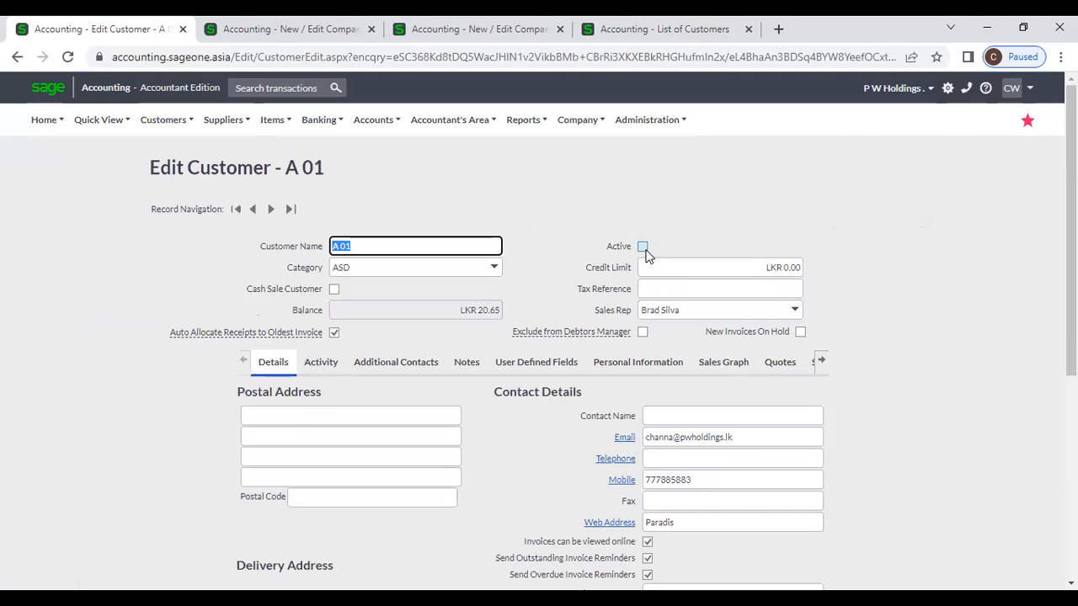
Step: Start a new customer tax invoice in the duplicated tab and display the customers available for selection
click(290, 27)
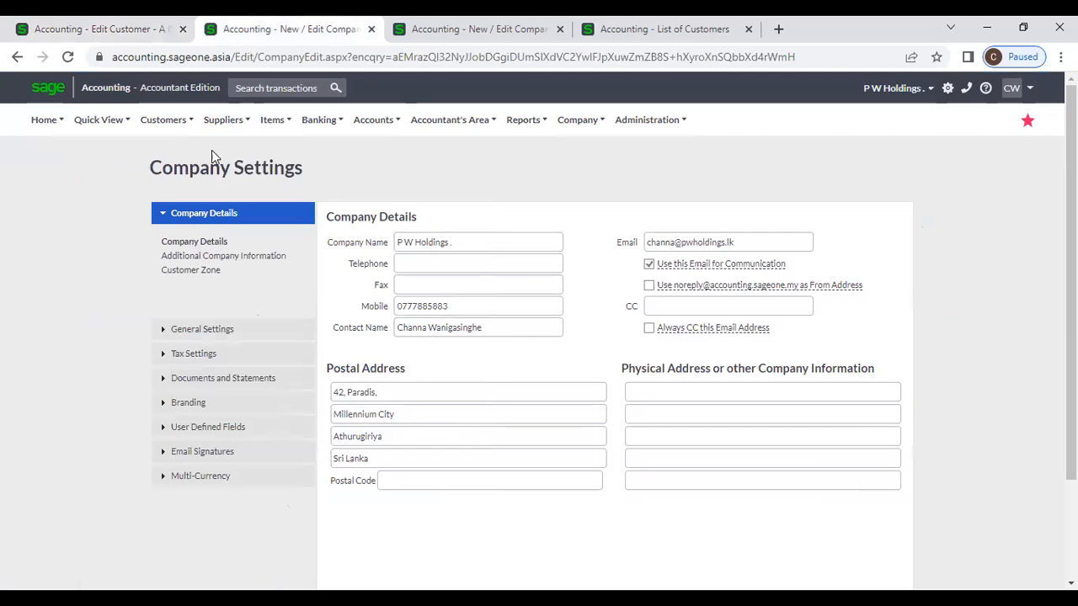
click(163, 119)
mouse_move(190, 195)
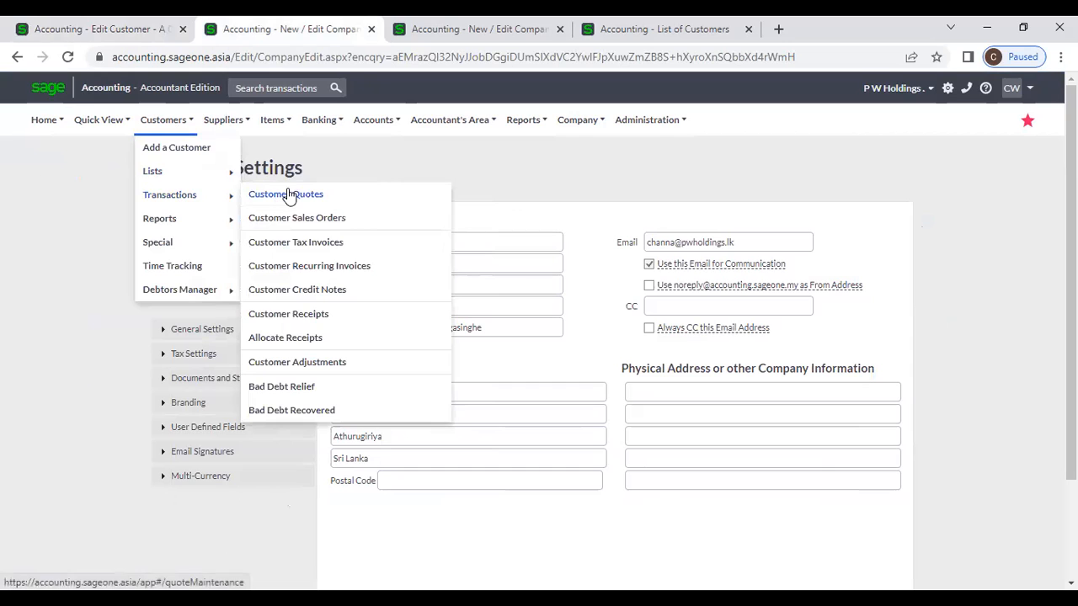
click(302, 244)
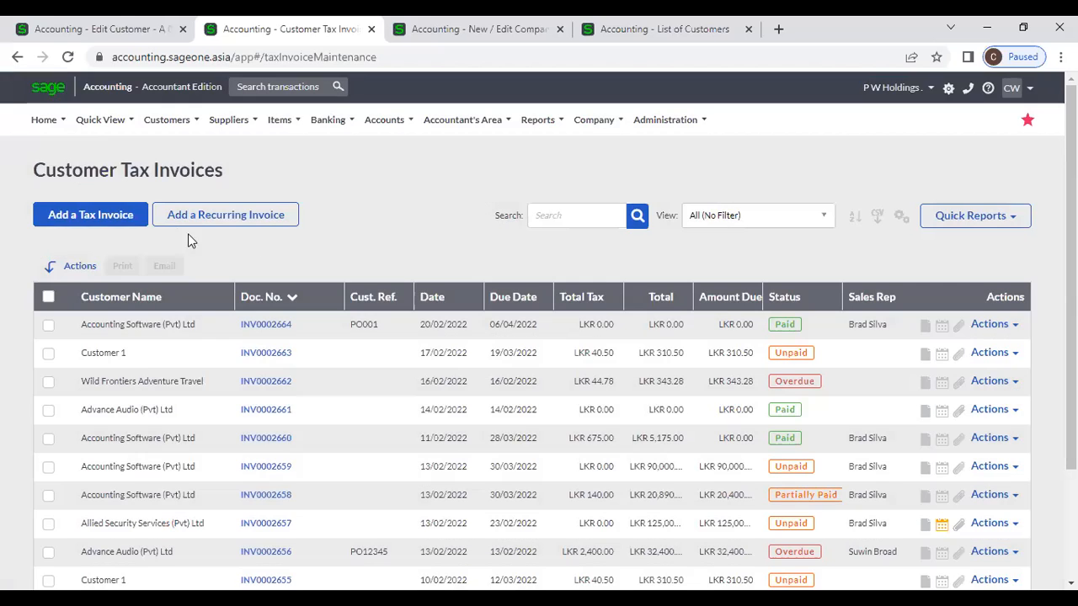
click(82, 217)
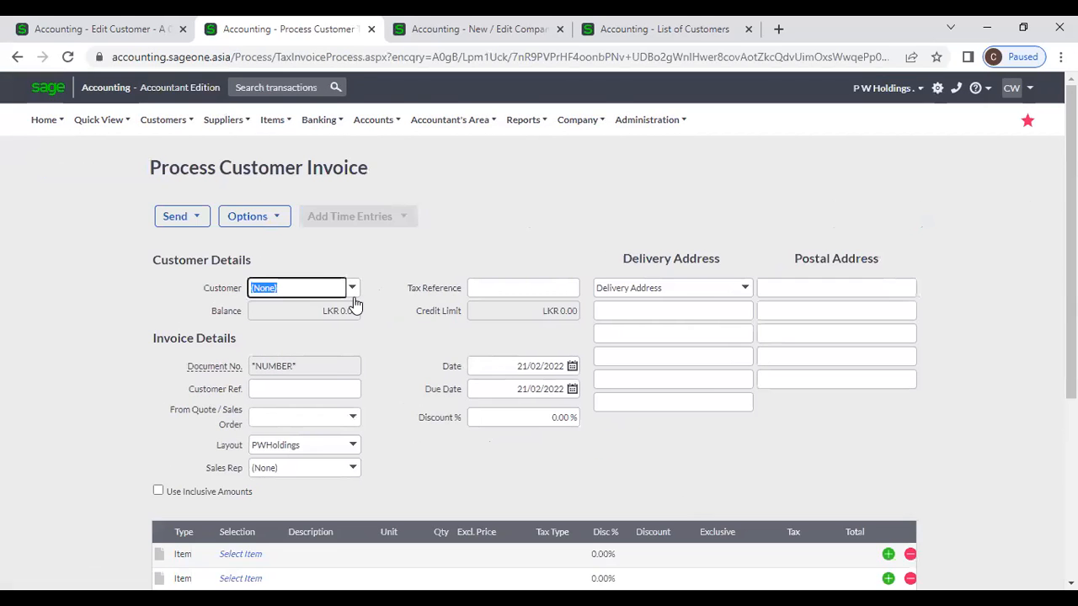
click(354, 289)
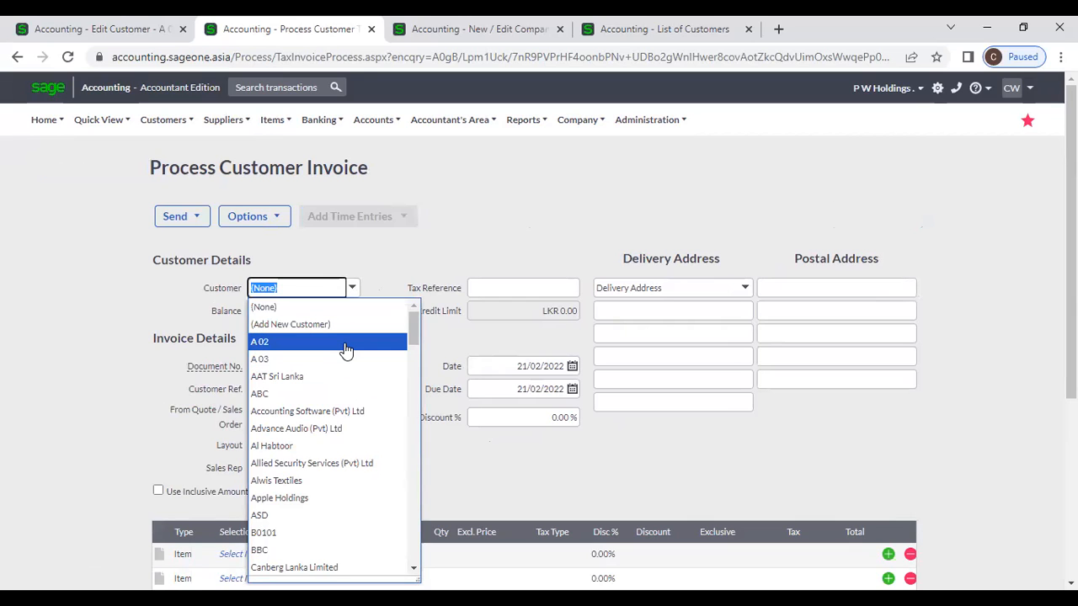
Step: Compare customer A 01's Active setting with the invoice's customer choices, and return to the first company's Customer and Supplier Settings
click(130, 26)
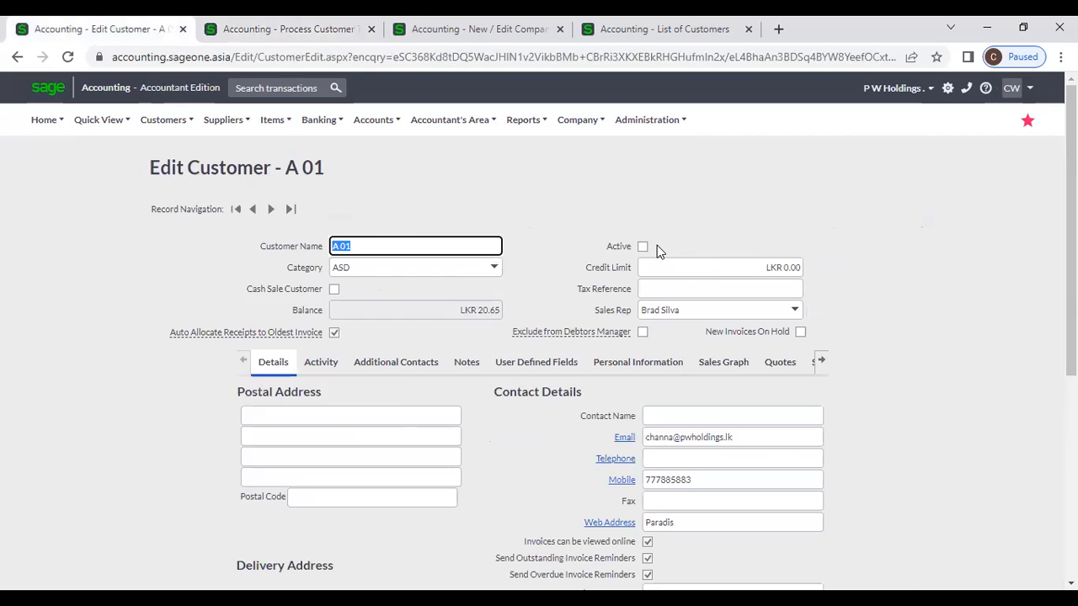
click(278, 29)
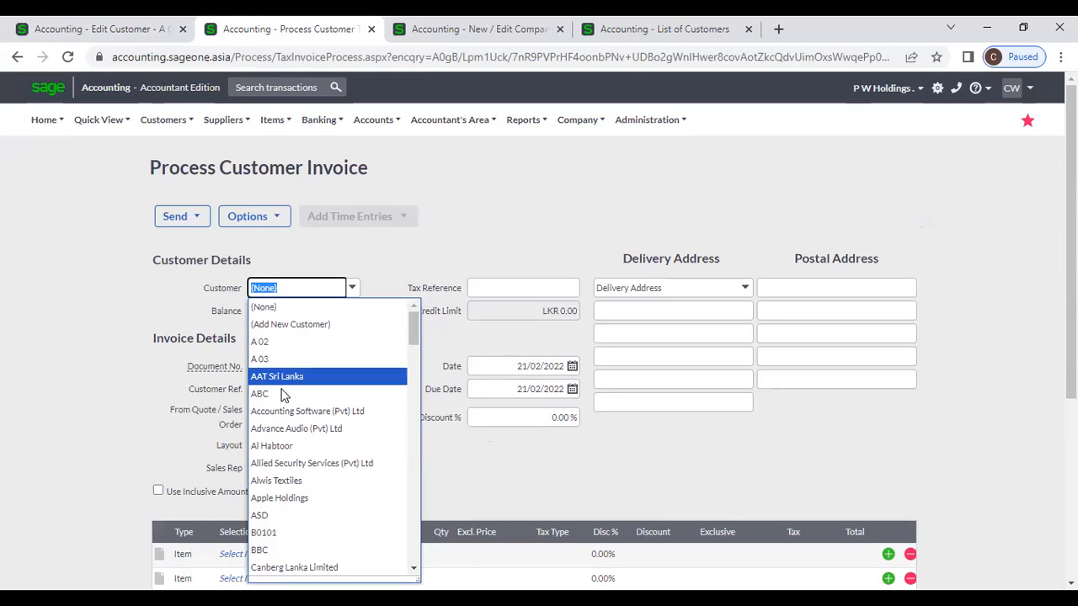
click(460, 207)
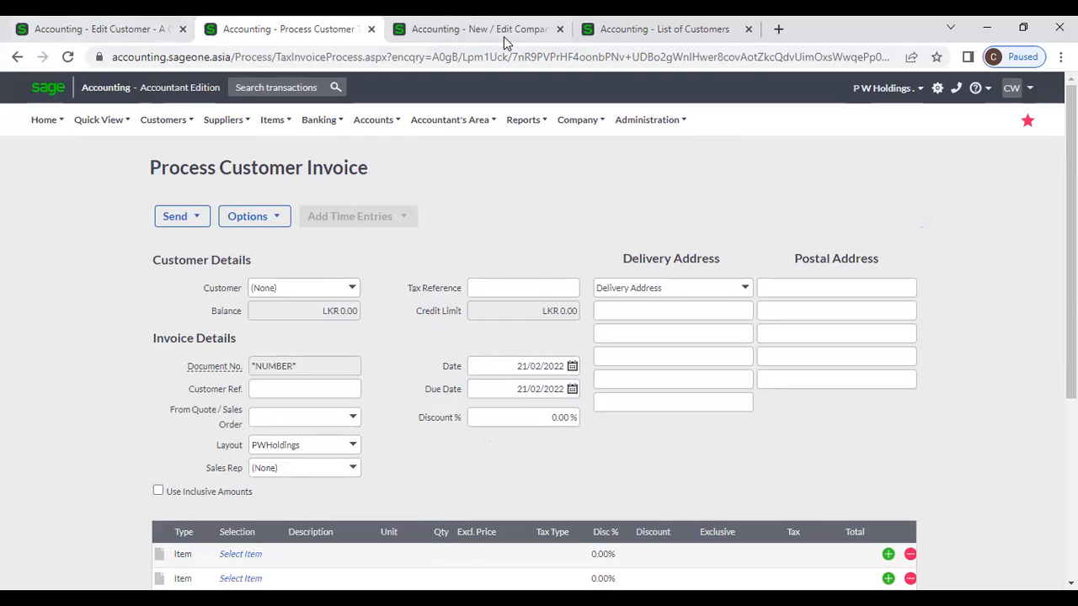
click(476, 29)
click(523, 119)
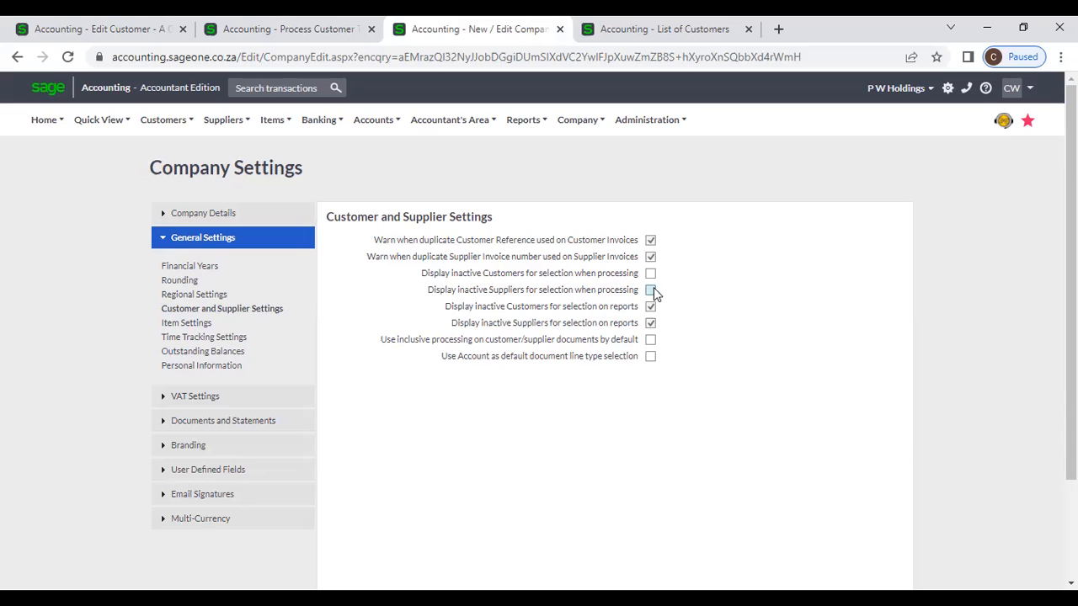
Step: Open the list of suppliers in place of the unsaved customer invoice to check which suppliers are active
click(283, 31)
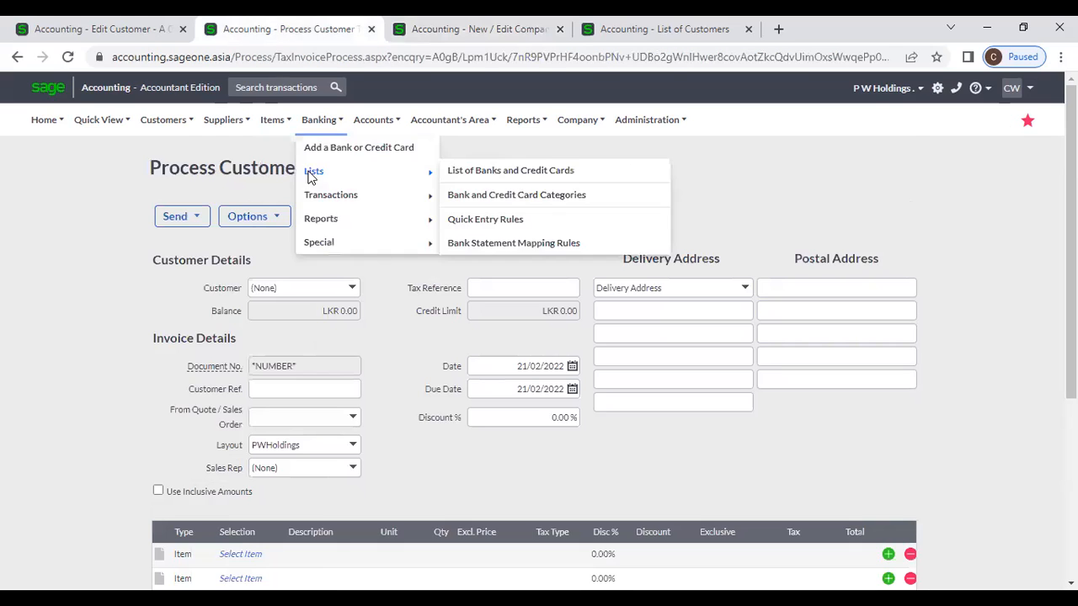
mouse_move(227, 126)
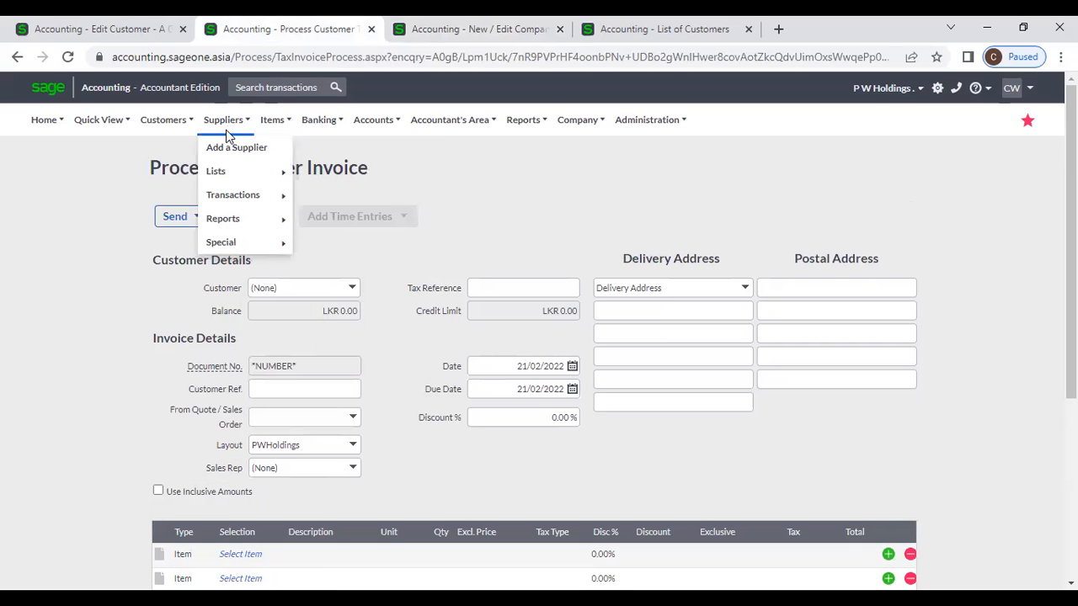
mouse_move(231, 200)
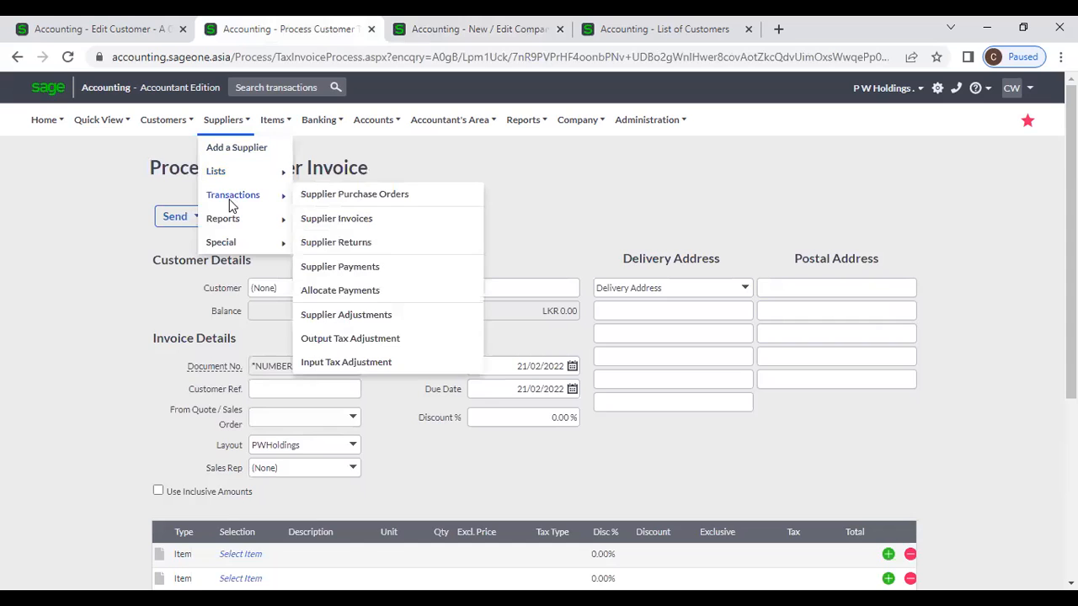
click(362, 203)
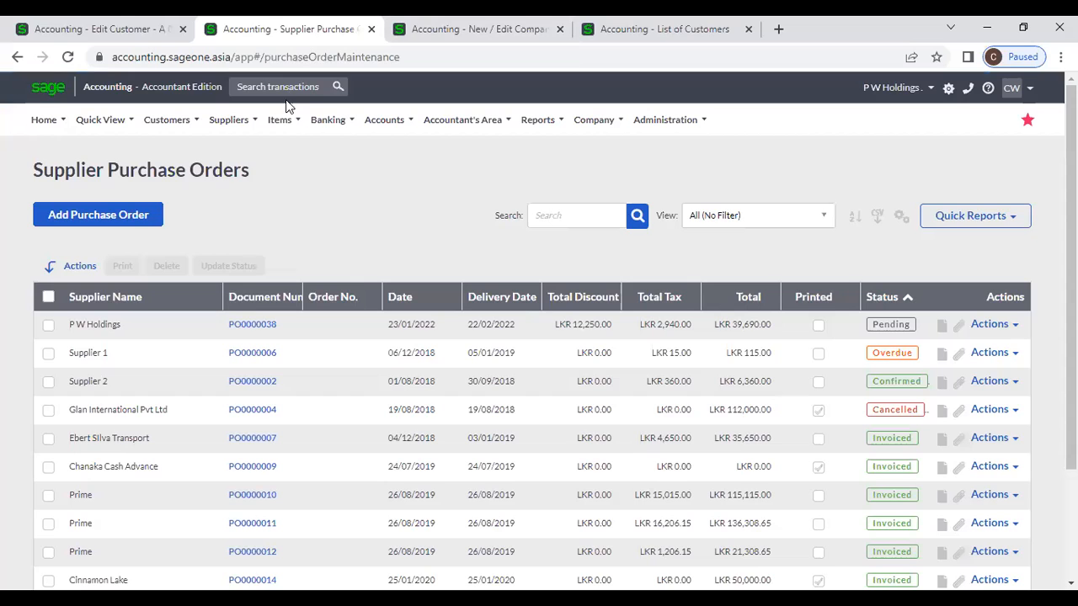
mouse_move(166, 121)
mouse_move(178, 174)
mouse_move(229, 120)
mouse_move(296, 174)
click(341, 173)
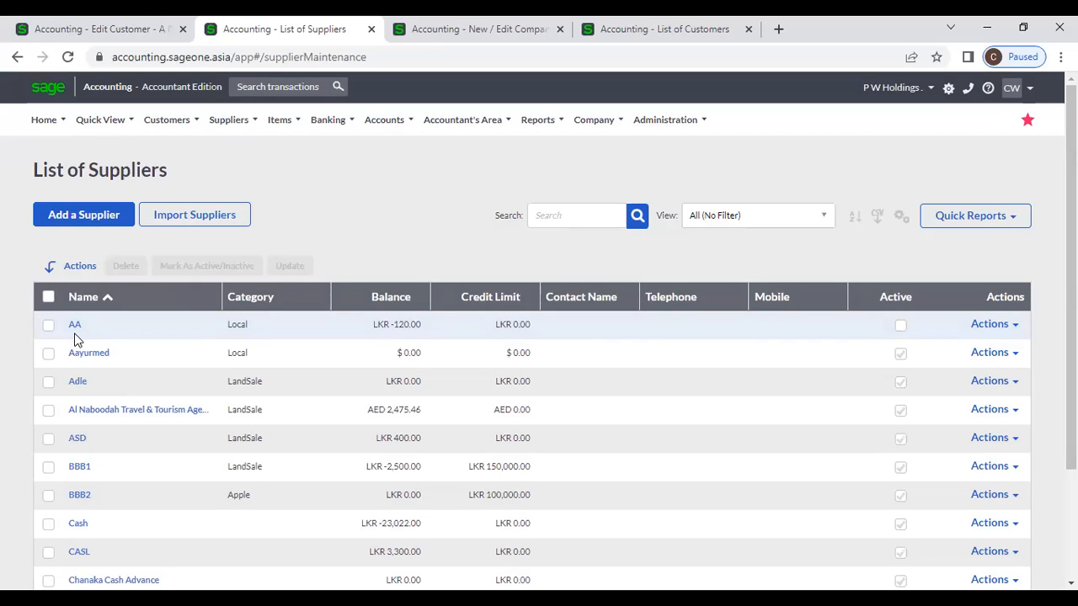
Step: Start a new supplier purchase order and examine which suppliers are available for selection
mouse_move(239, 122)
mouse_move(242, 179)
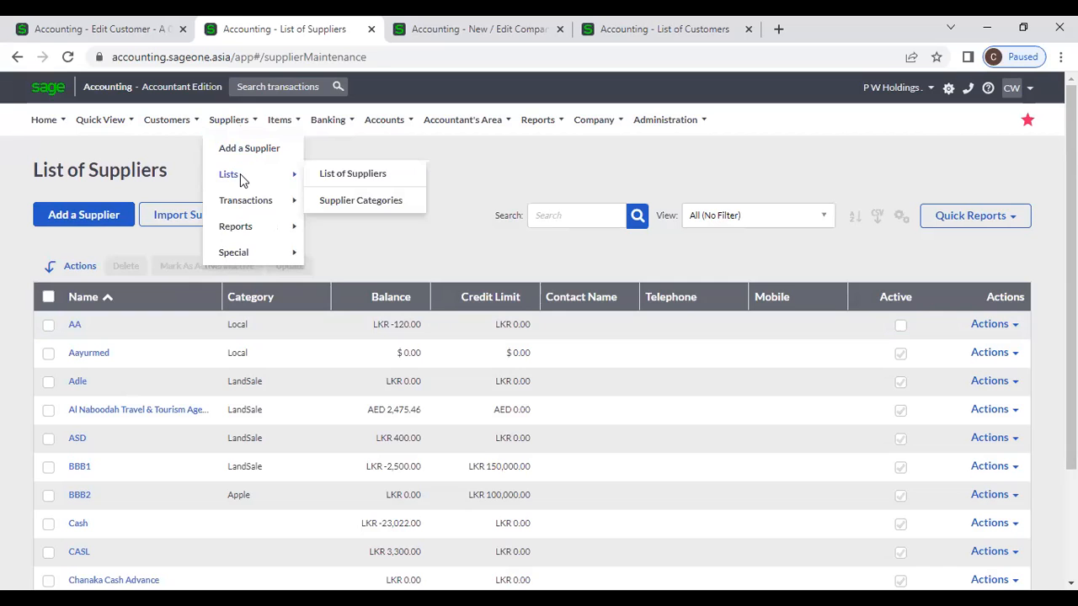
mouse_move(244, 202)
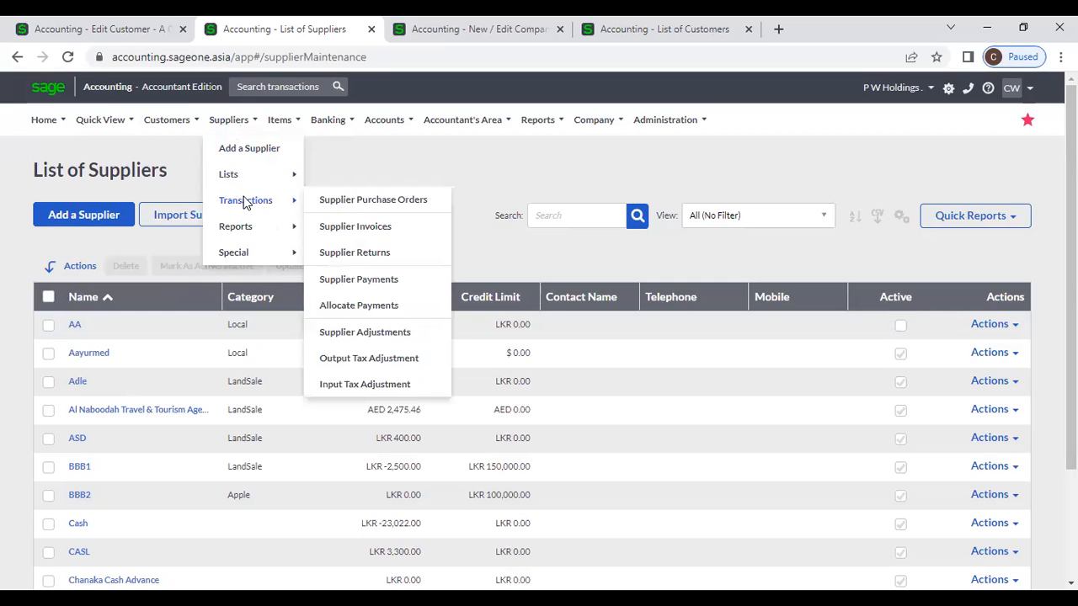
click(352, 199)
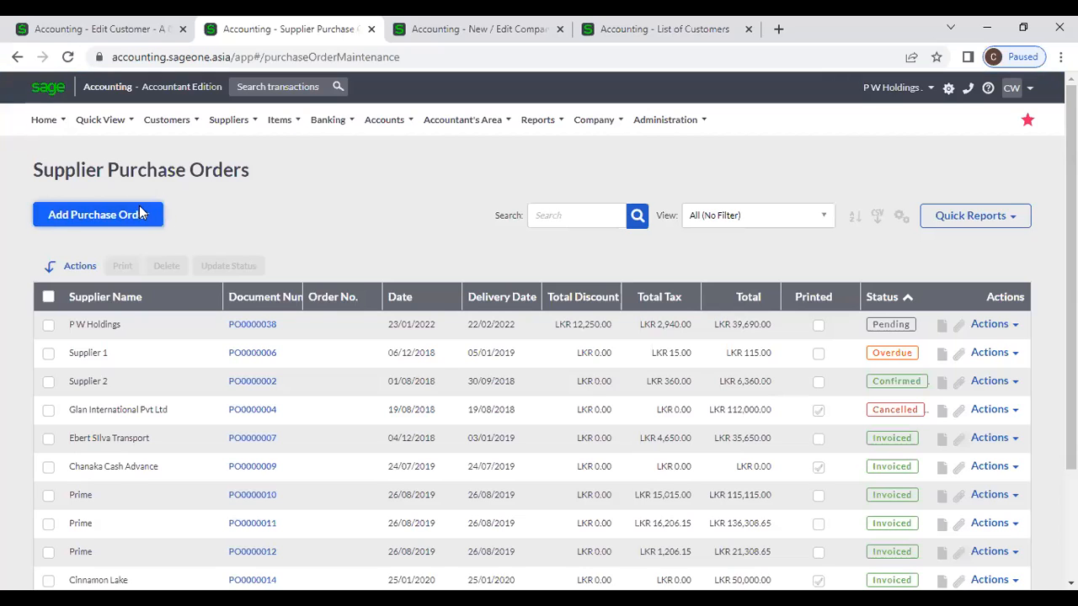
click(140, 214)
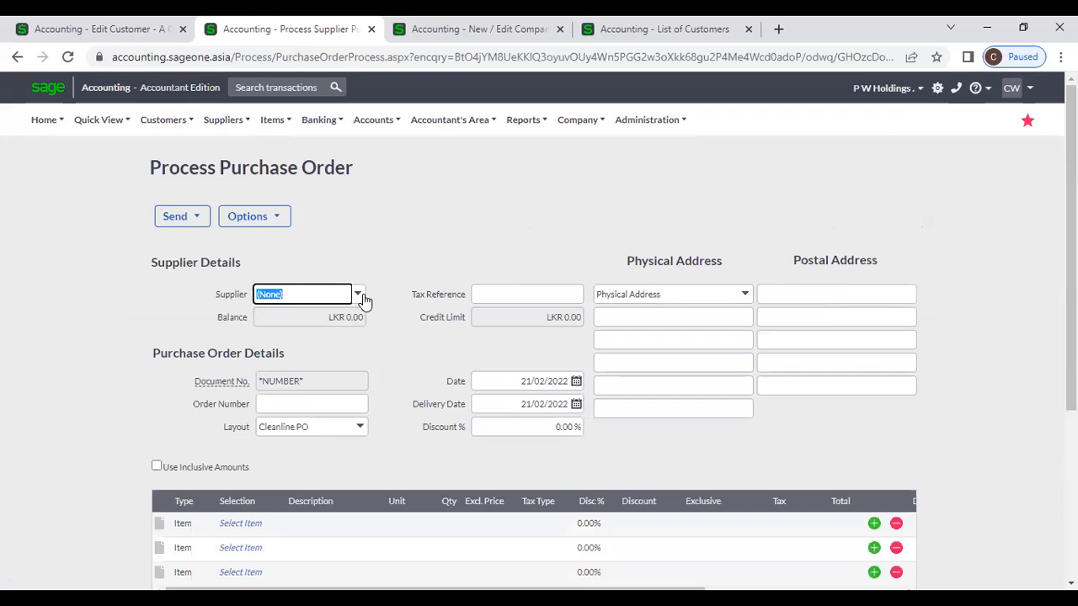
click(359, 295)
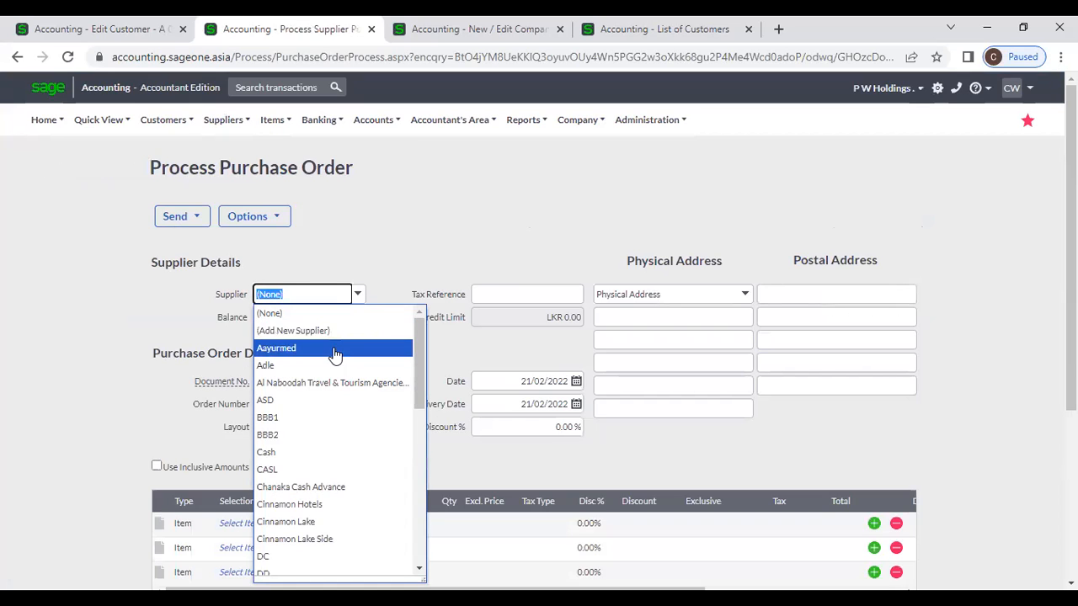
click(414, 211)
Step: Review the inactive customer and supplier options for reports, and display the From Customer choices in the Sales By Customer Report
click(468, 27)
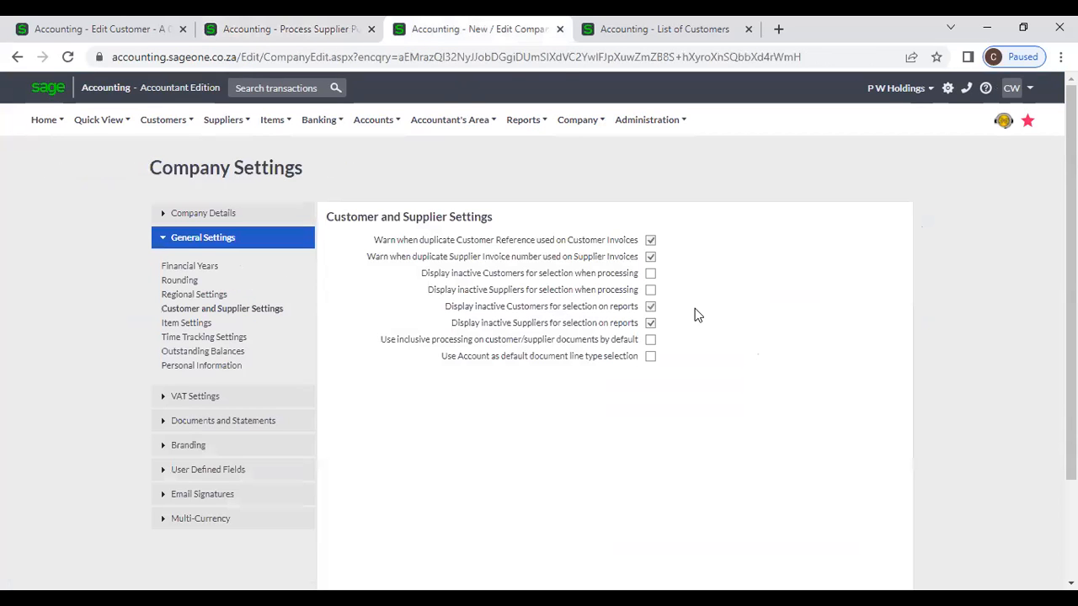
click(653, 291)
click(278, 29)
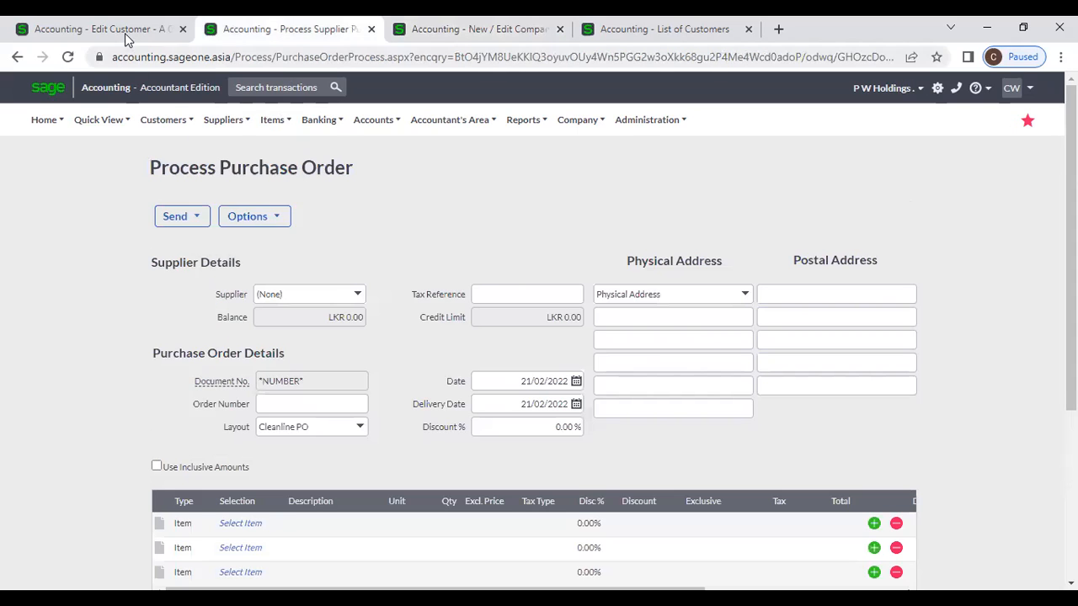
mouse_move(164, 125)
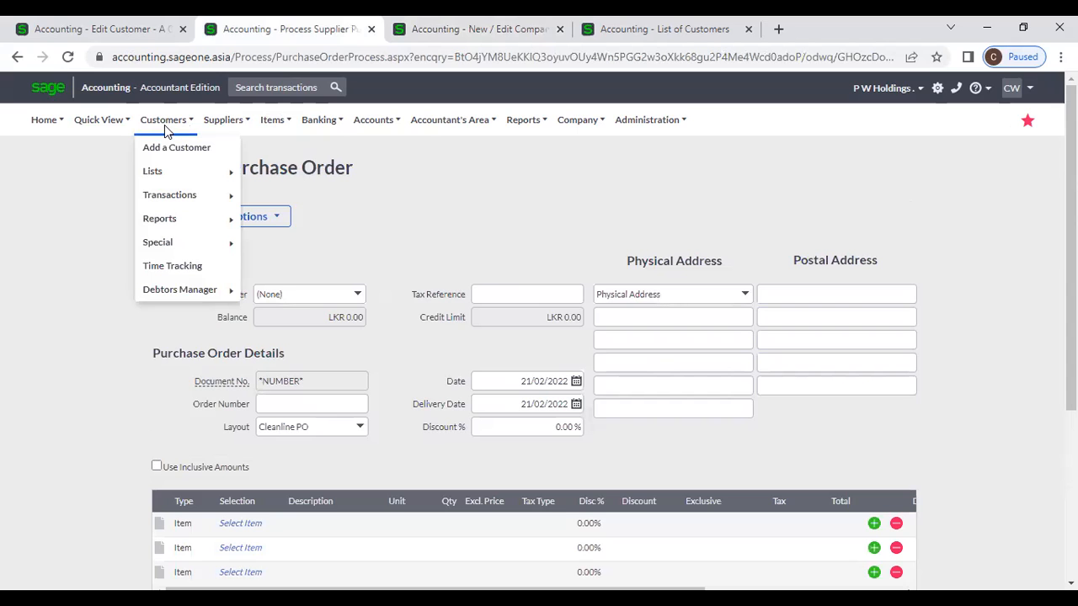
mouse_move(170, 221)
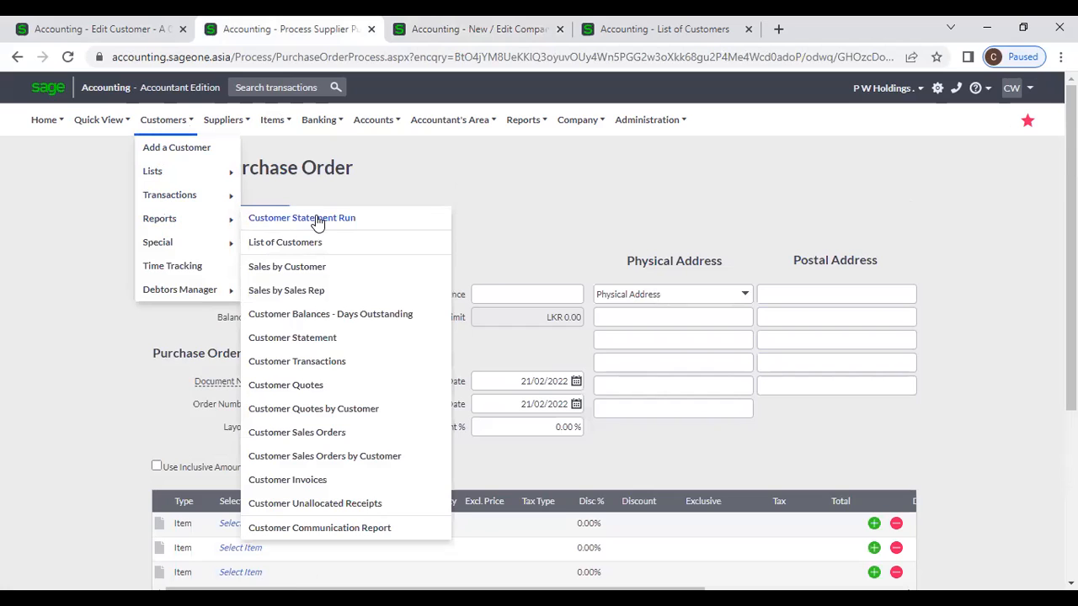
click(312, 266)
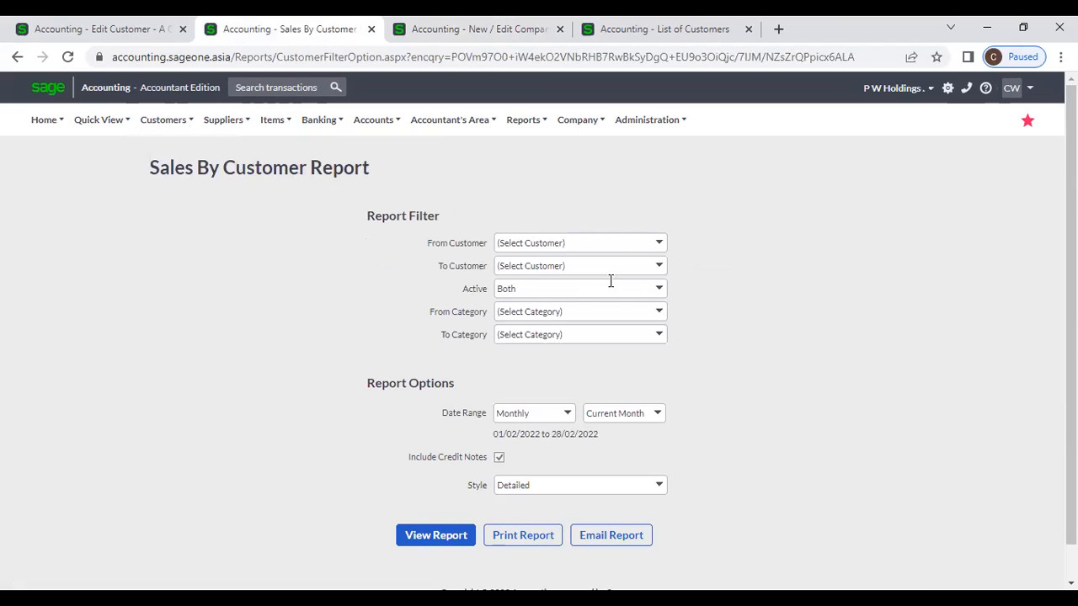
click(657, 244)
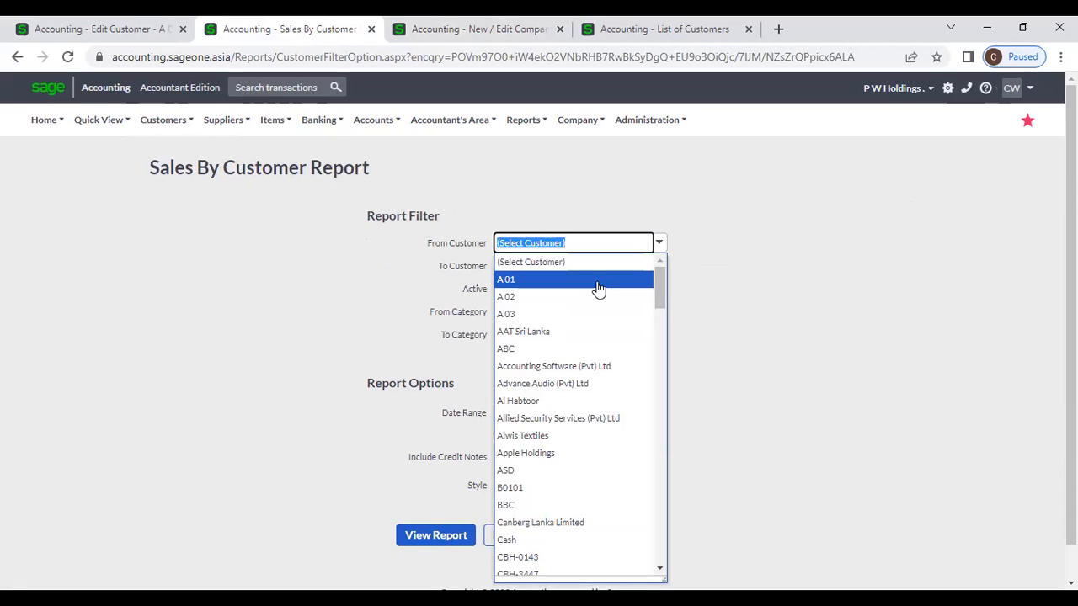
Step: Recheck the inactive customer and supplier options for reports, and examine the From Supplier choices in the Purchases By Supplier Report
click(753, 278)
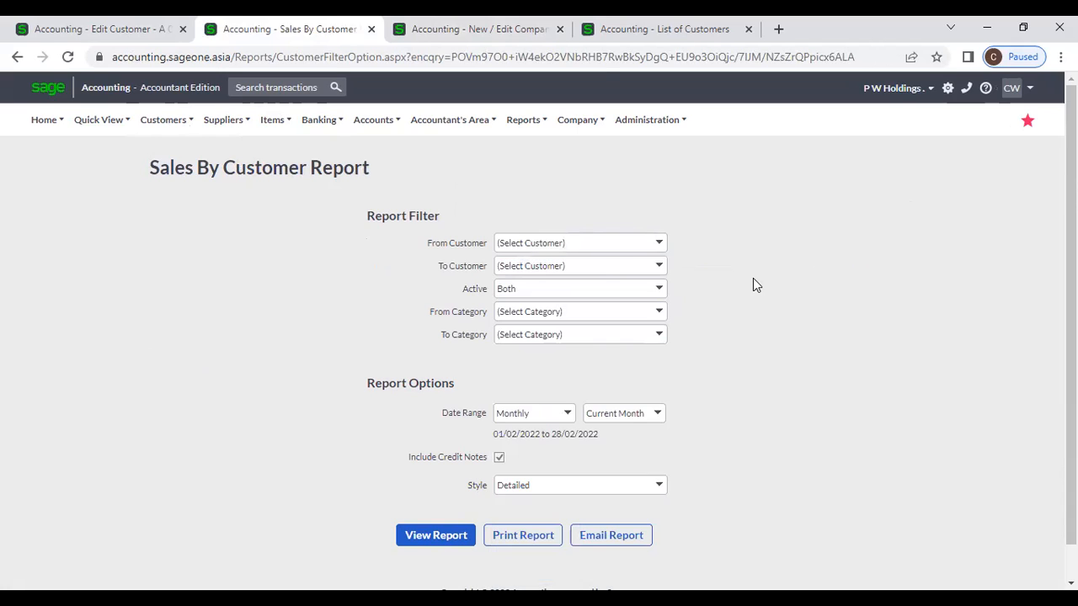
click(512, 25)
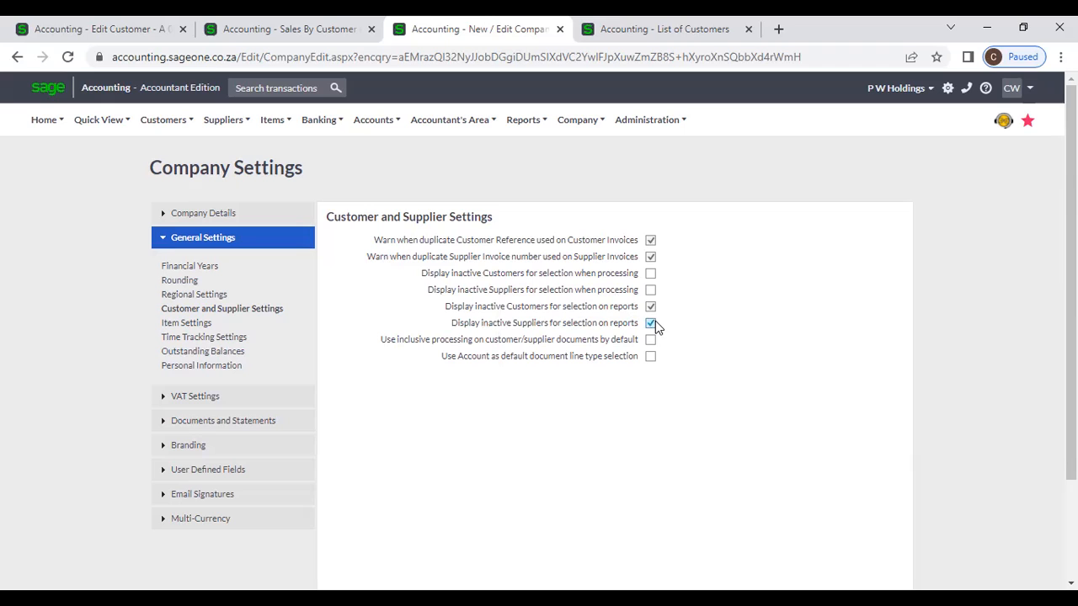
click(256, 29)
mouse_move(248, 132)
mouse_move(227, 177)
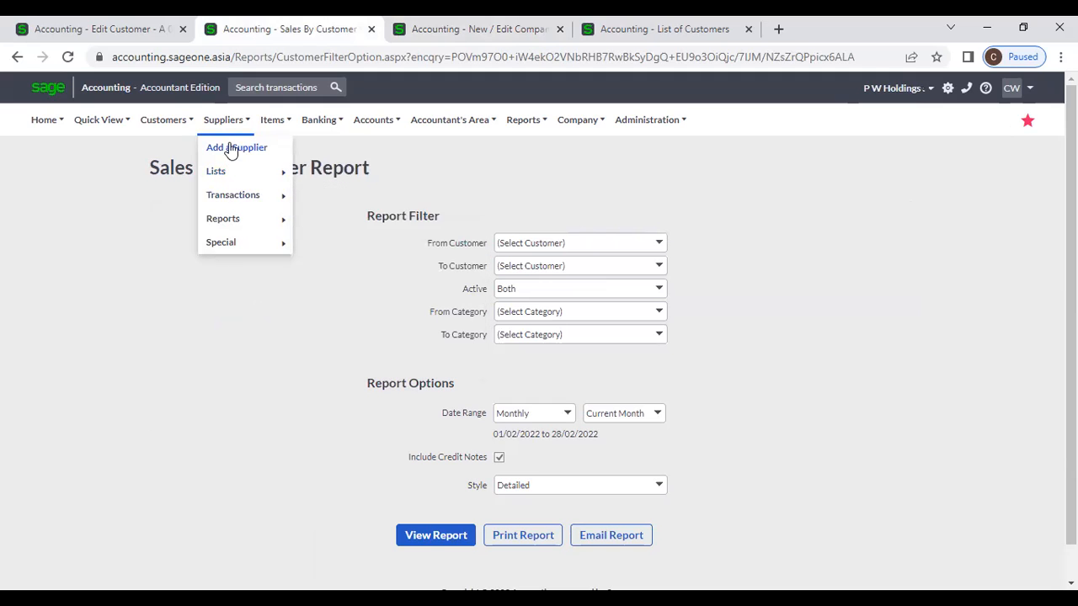
mouse_move(236, 222)
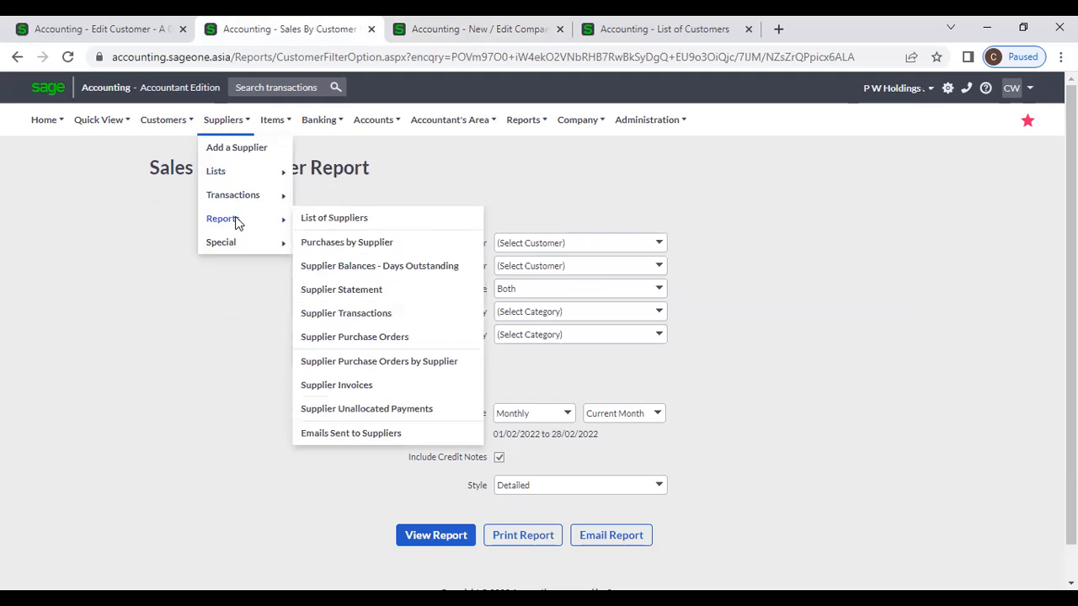
click(372, 250)
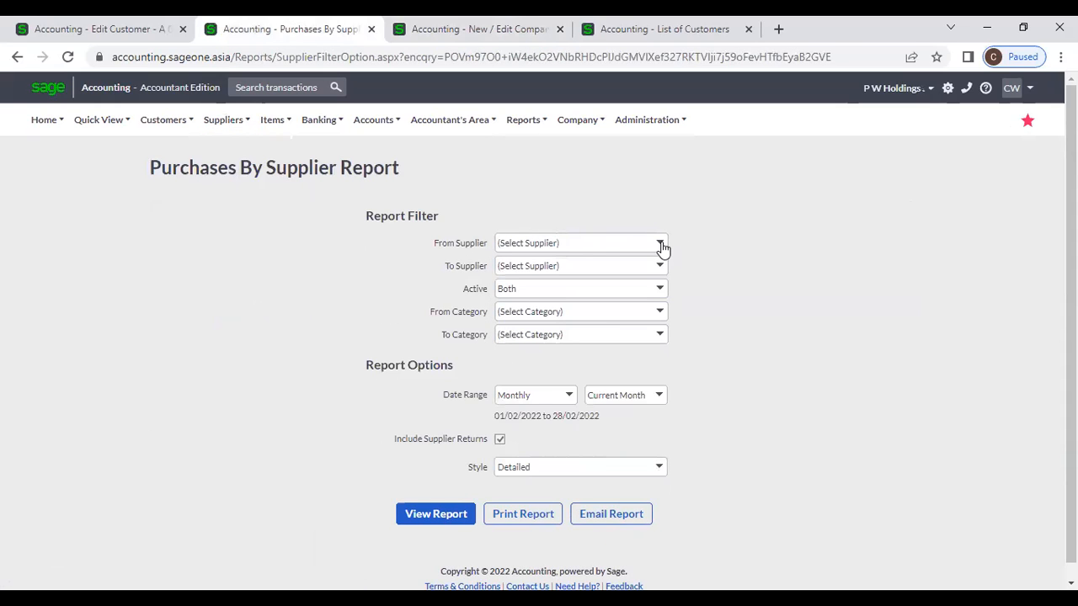
click(662, 246)
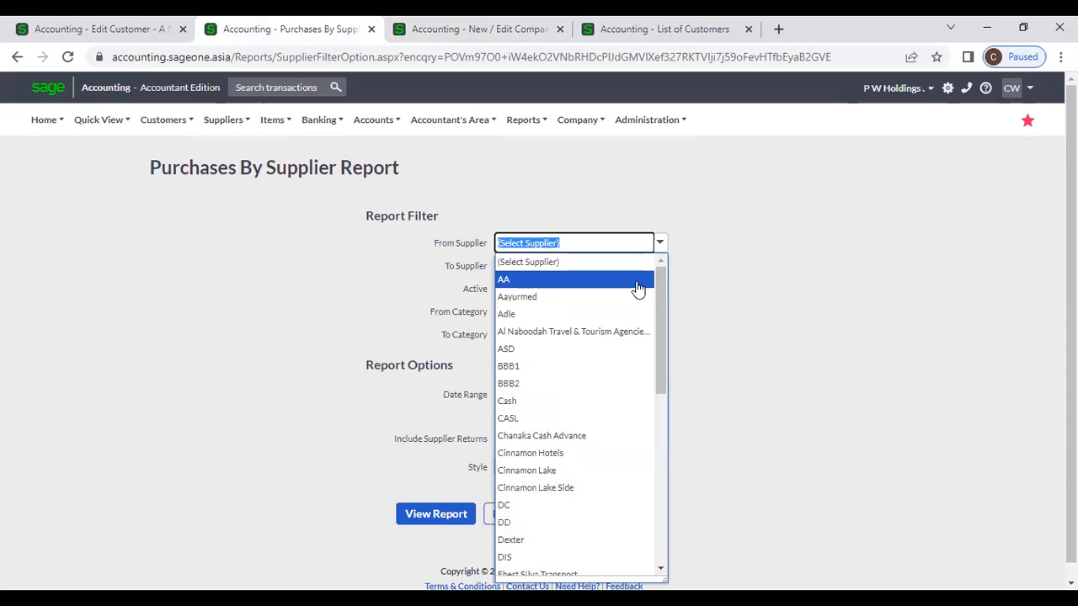
click(796, 281)
Step: Revisit the Customer and Supplier Settings, and start a new customer tax invoice in the second company
click(505, 118)
click(431, 34)
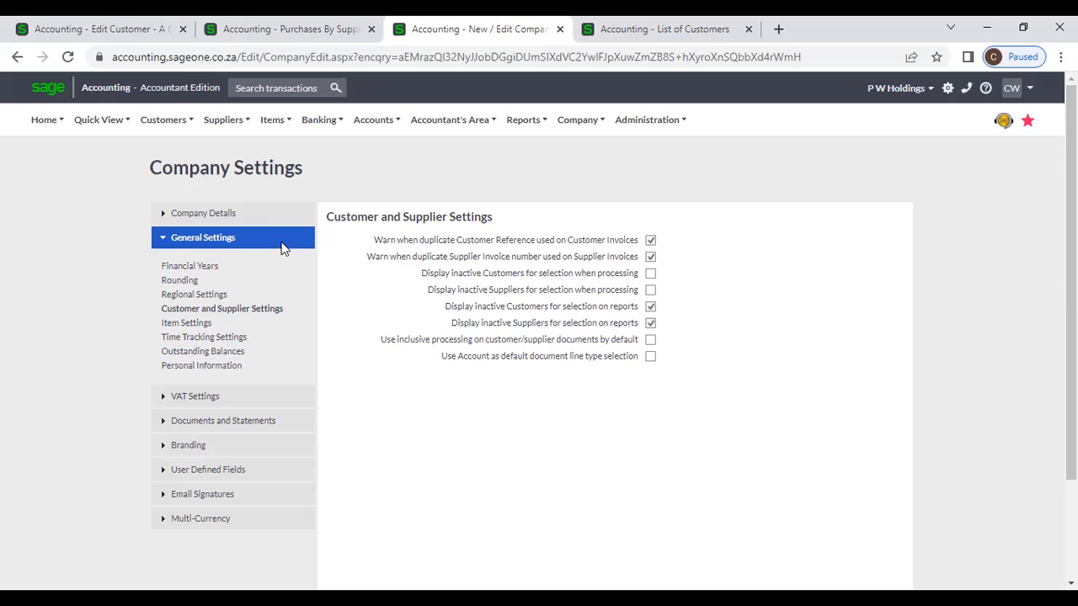
click(289, 31)
click(175, 123)
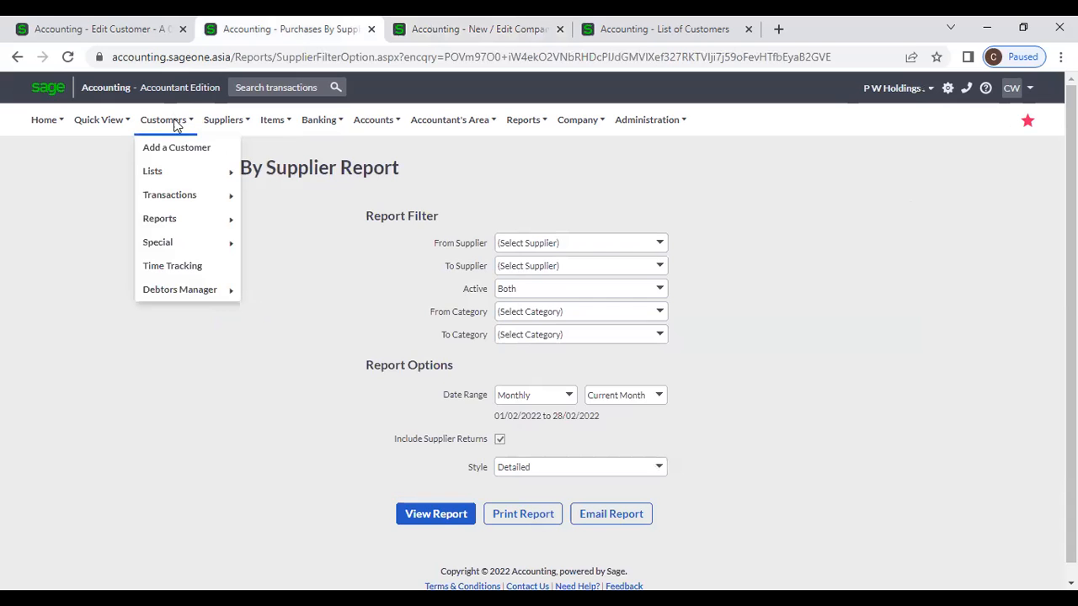
mouse_move(170, 193)
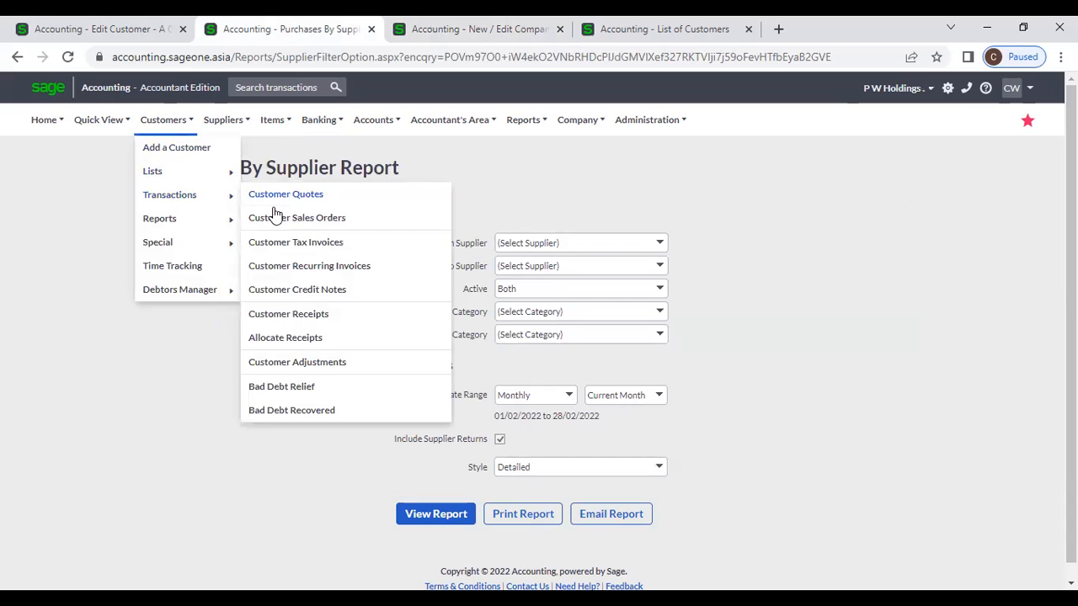
click(286, 244)
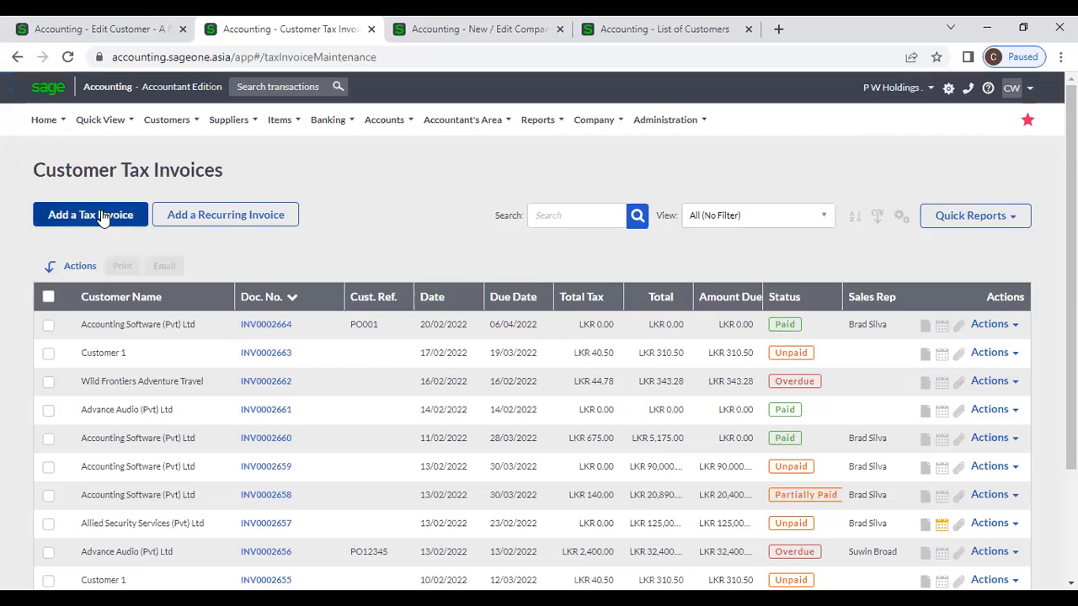
click(101, 215)
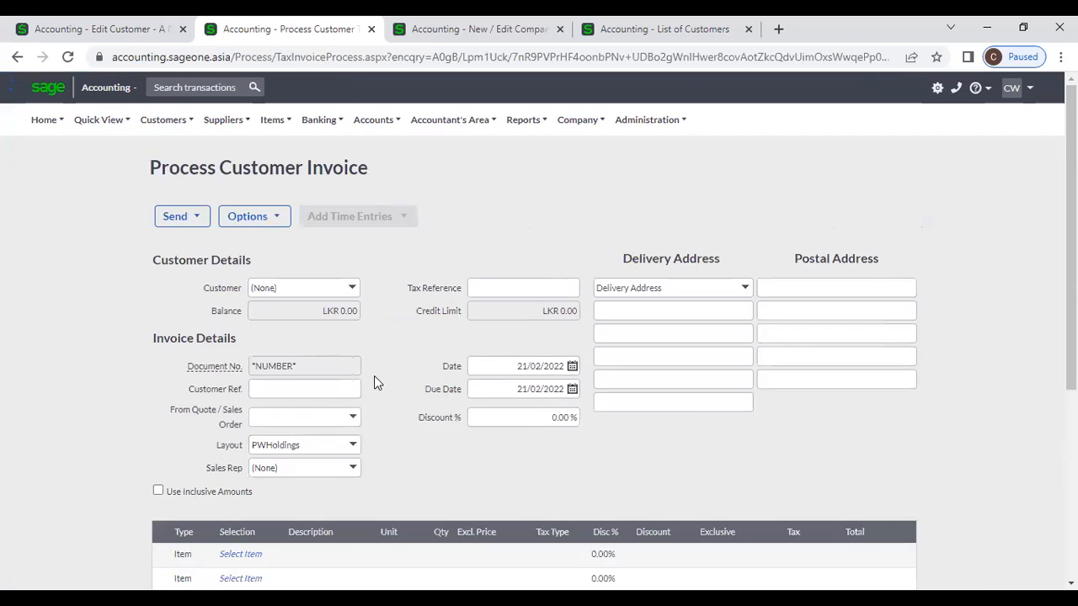
scroll(515, 379, down, 2)
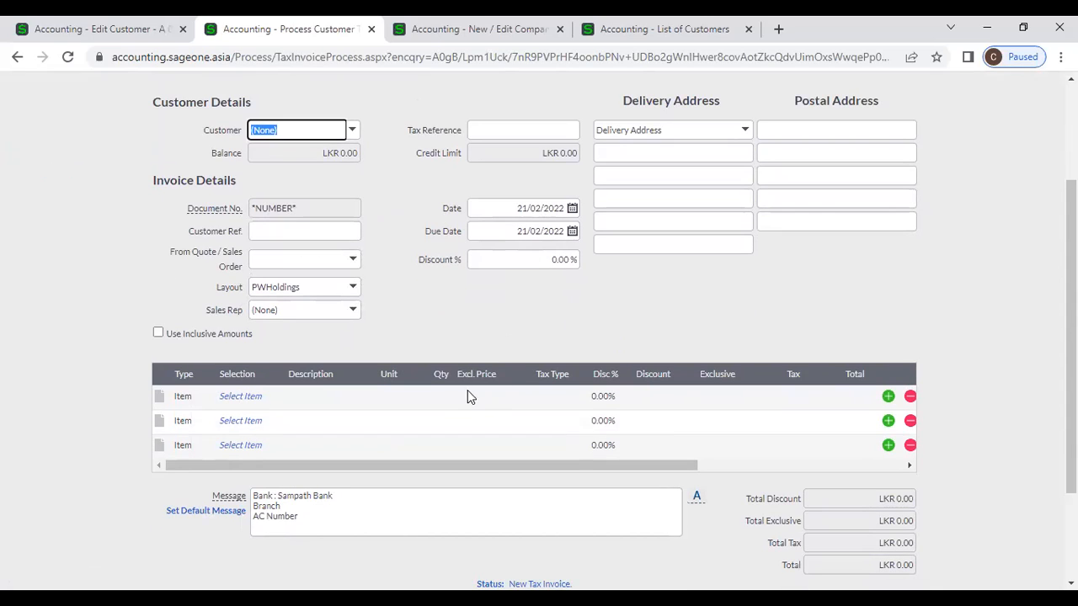
click(262, 395)
click(274, 398)
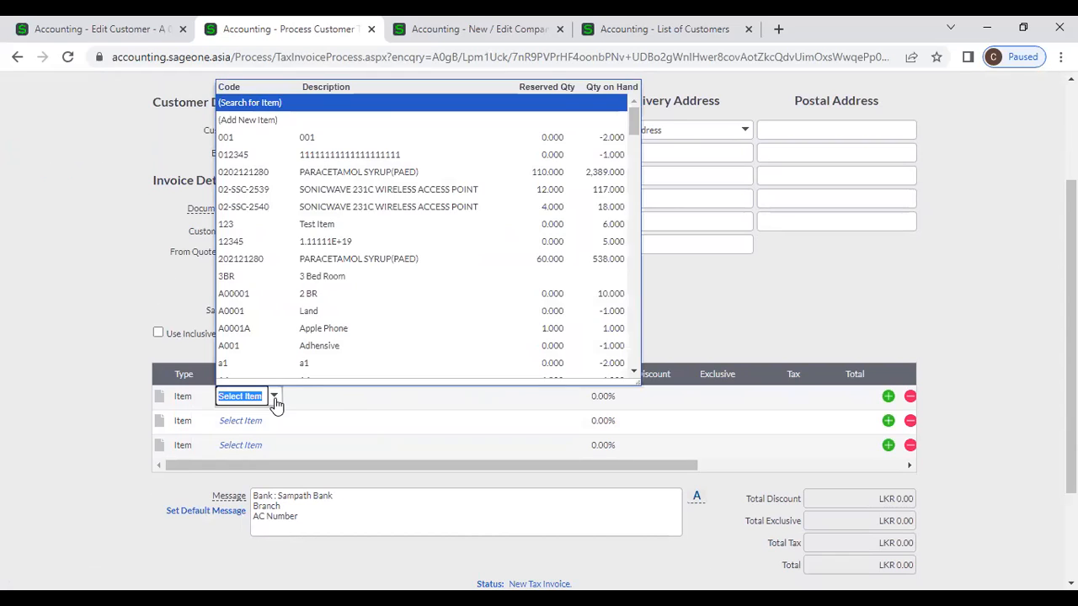
click(363, 175)
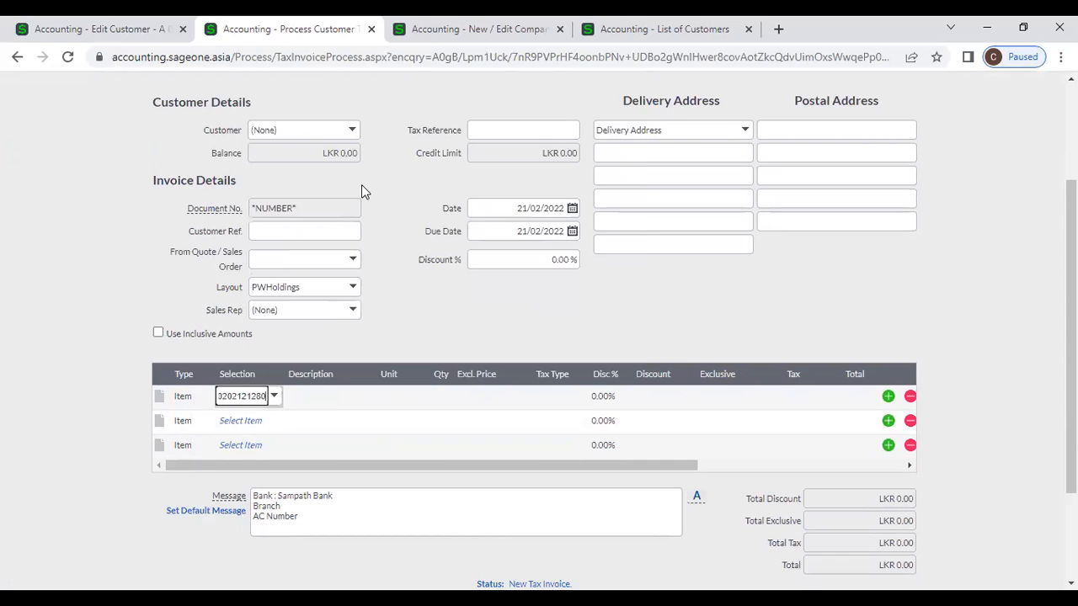
click(244, 397)
click(274, 398)
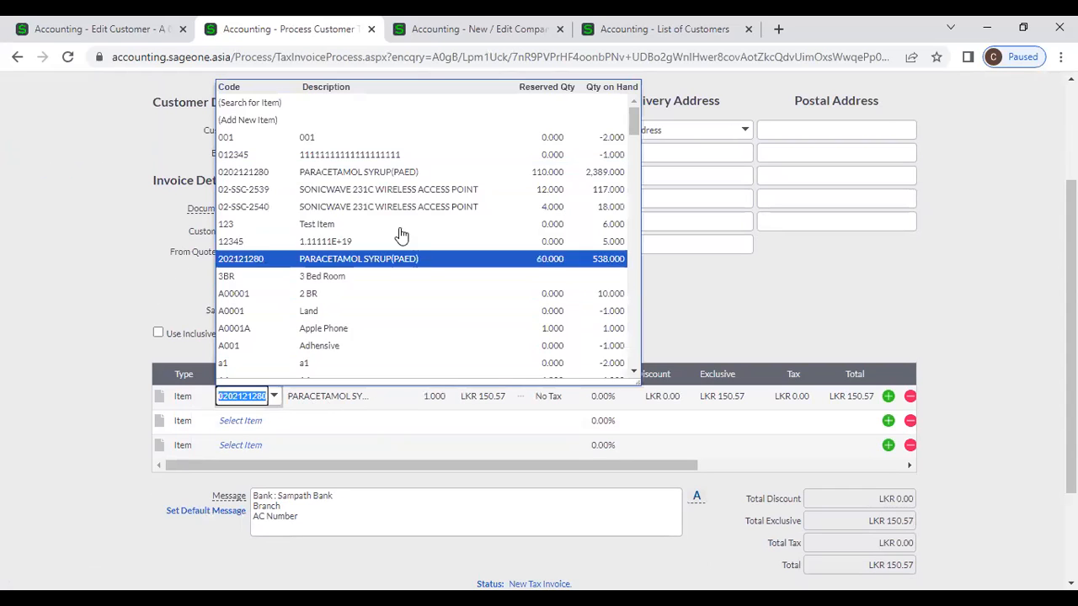
click(411, 192)
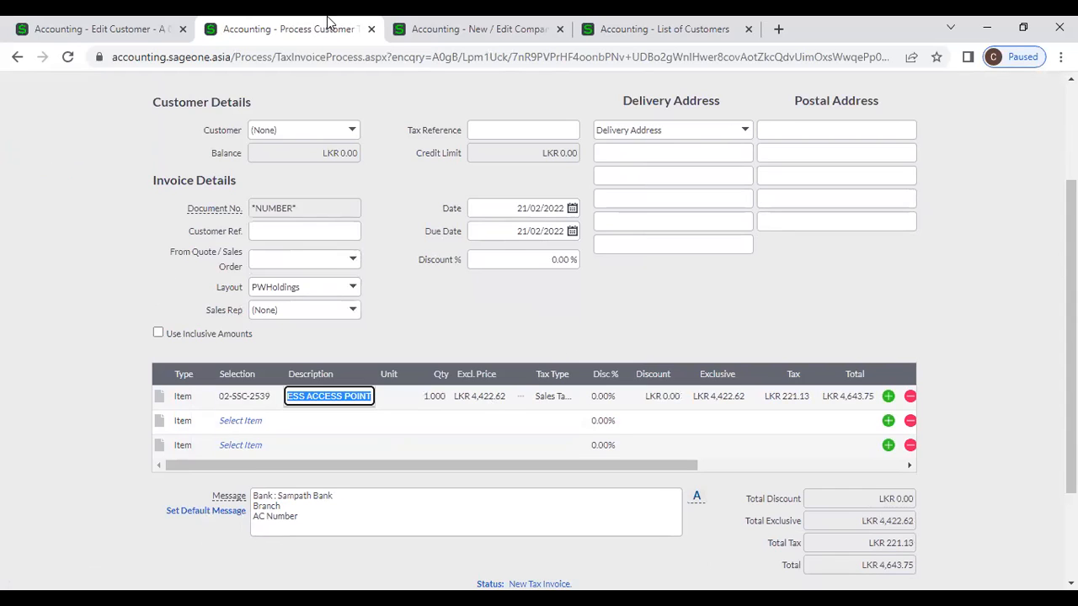
Step: Compare the invoice line's exclusive amounts with the inclusive processing option in the Customer and Supplier Settings
click(417, 28)
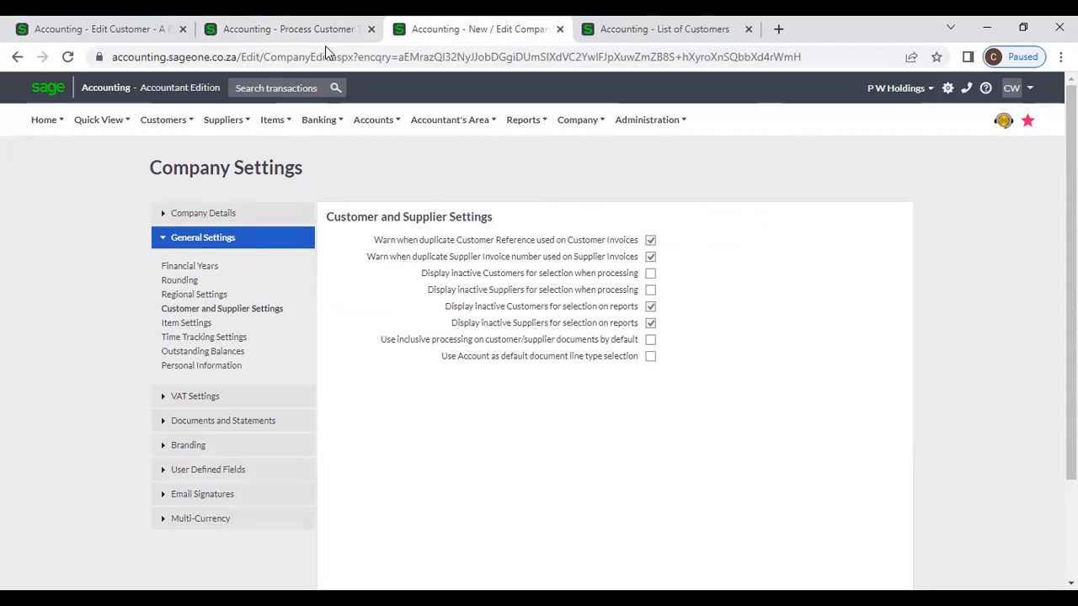
click(308, 27)
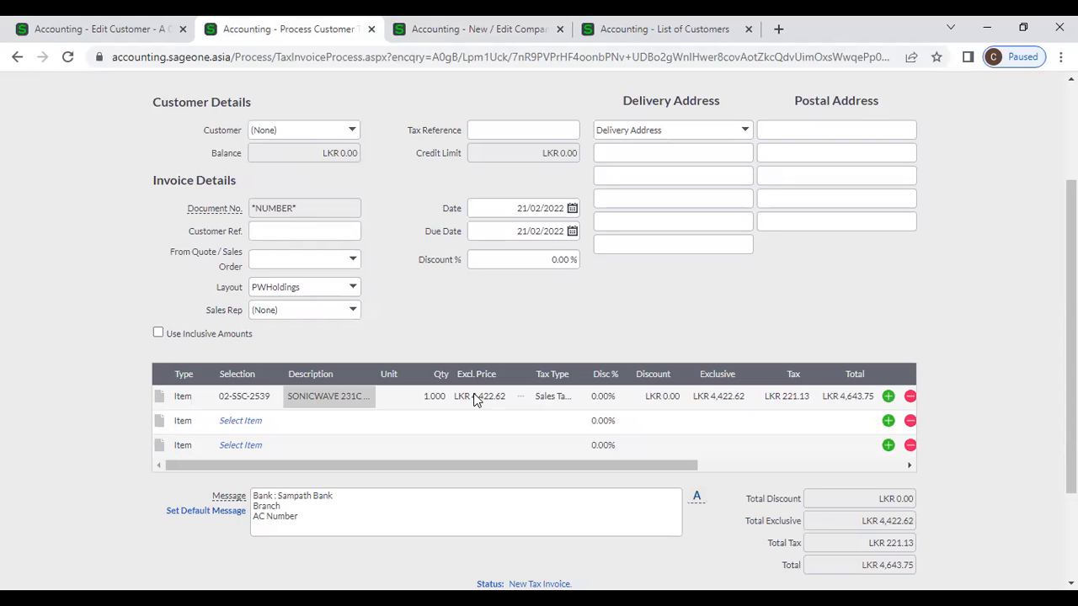
click(463, 27)
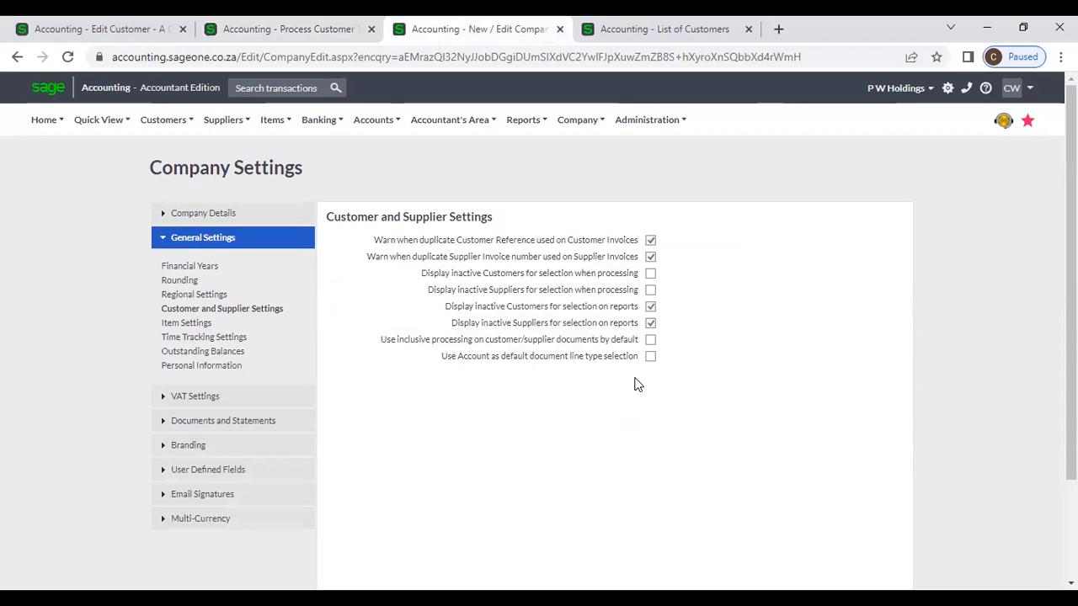
click(289, 29)
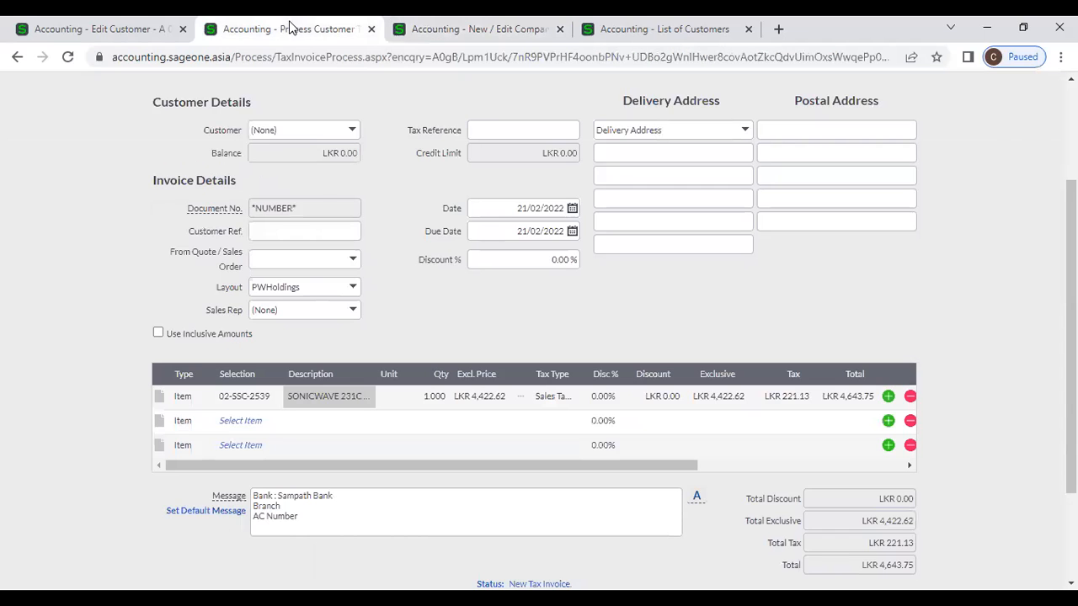
Step: Examine the line types available for the first invoice line without changing its type
click(197, 397)
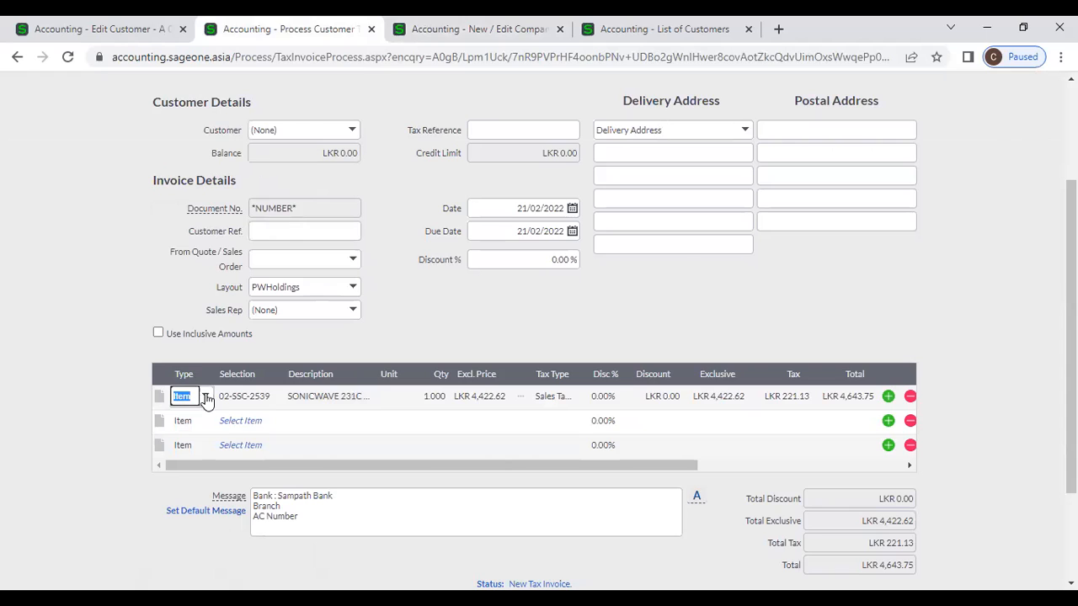
click(207, 399)
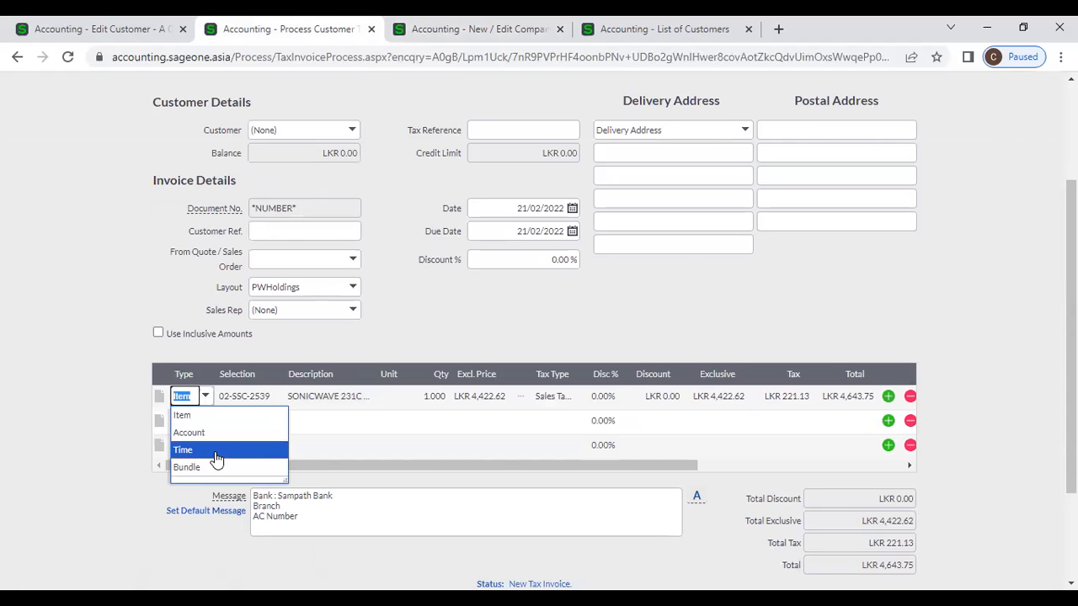
click(207, 403)
click(206, 397)
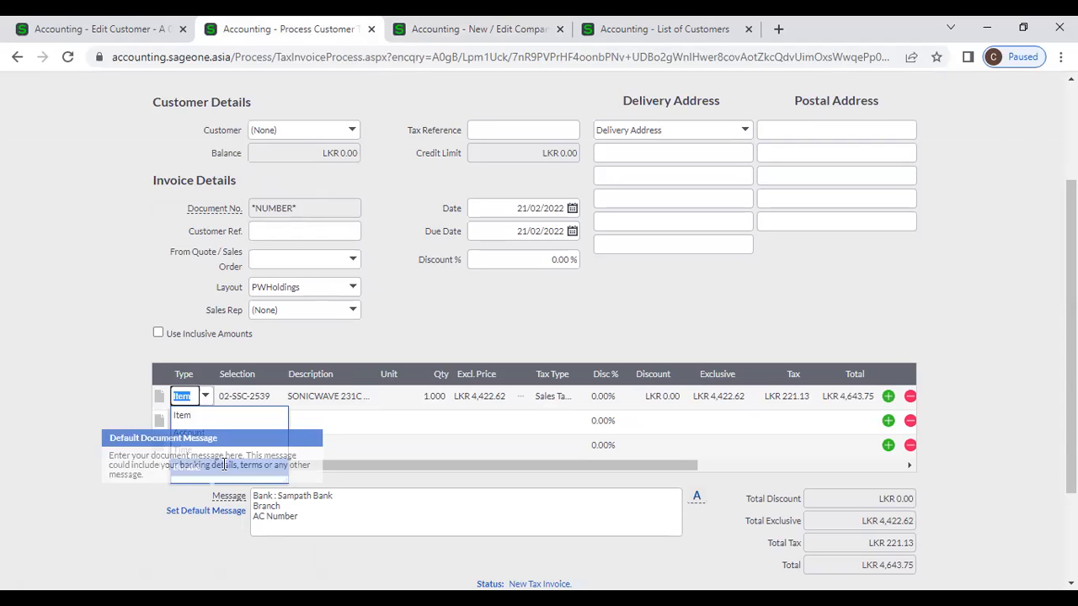
click(410, 345)
Step: Review the default document line type option, and set the first invoice line's type to Account
click(477, 28)
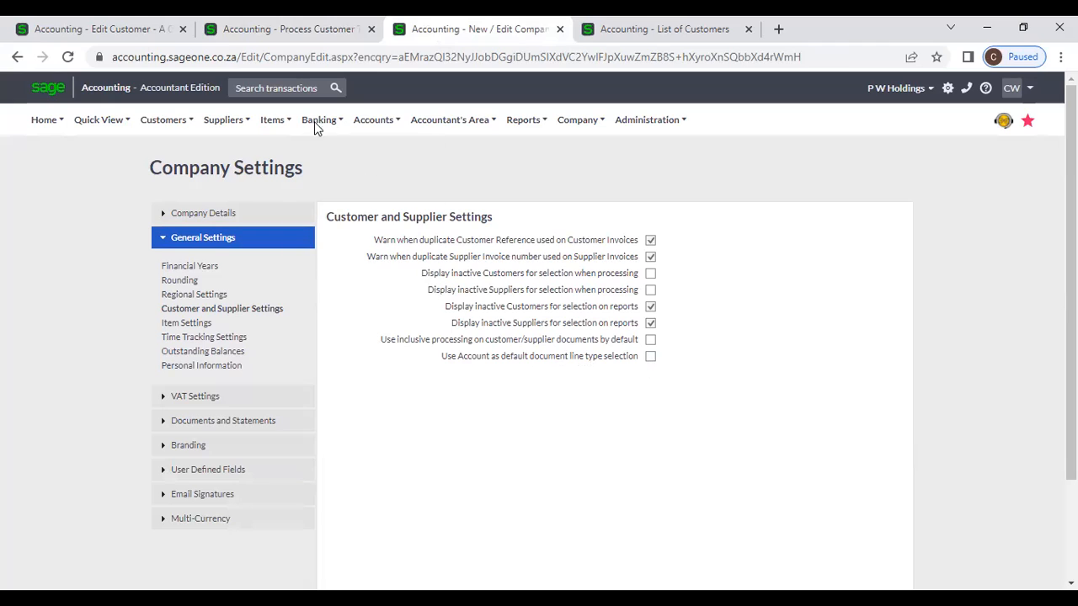
click(293, 30)
click(206, 396)
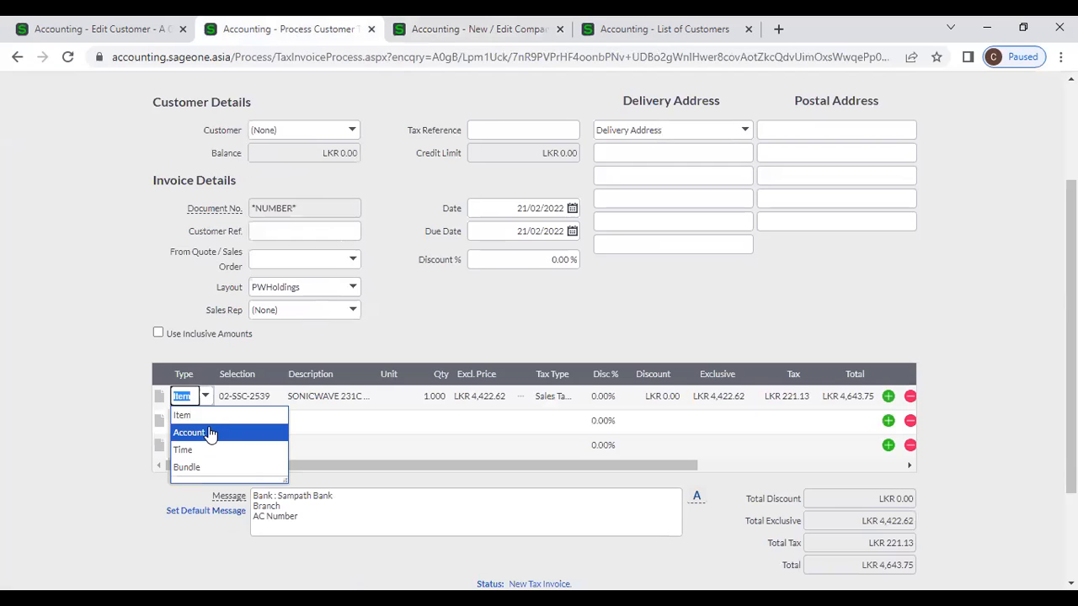
click(211, 433)
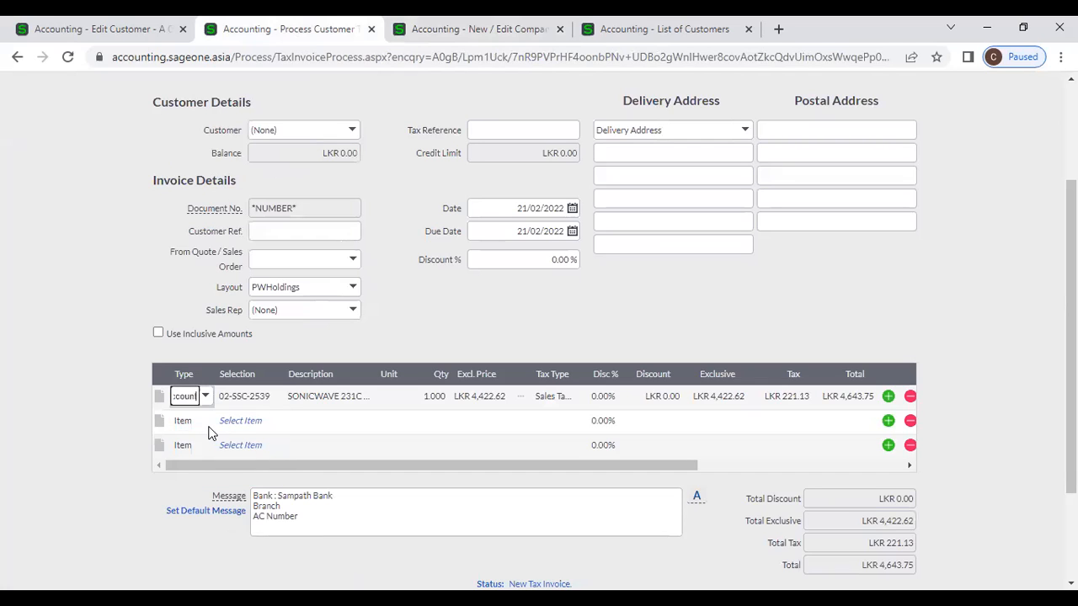
key(Tab)
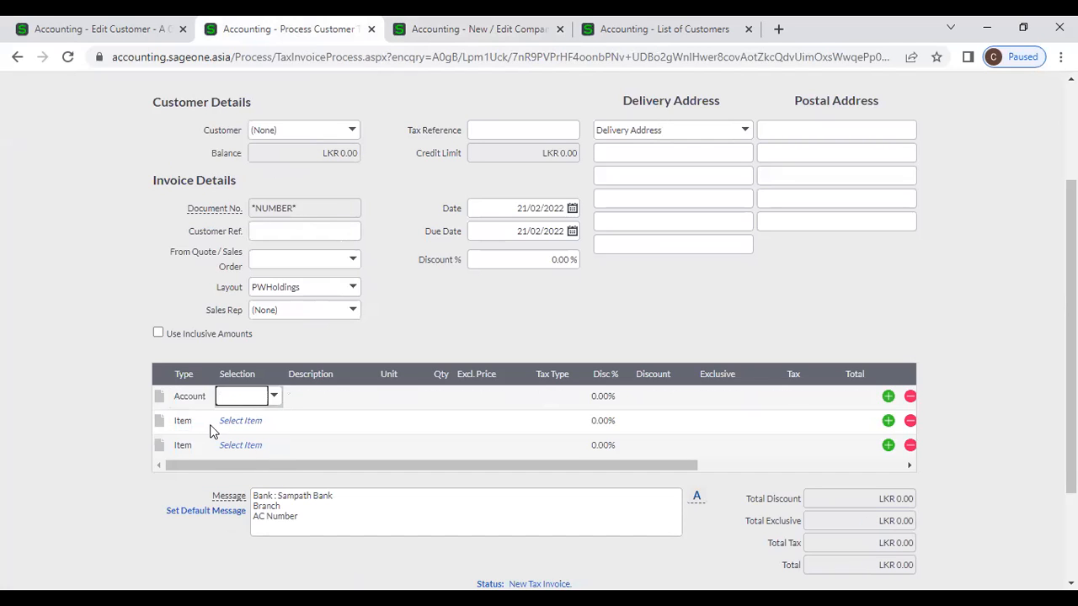
Step: Recheck the default line type option, set the first invoice line back to Item and display its item choices
click(439, 37)
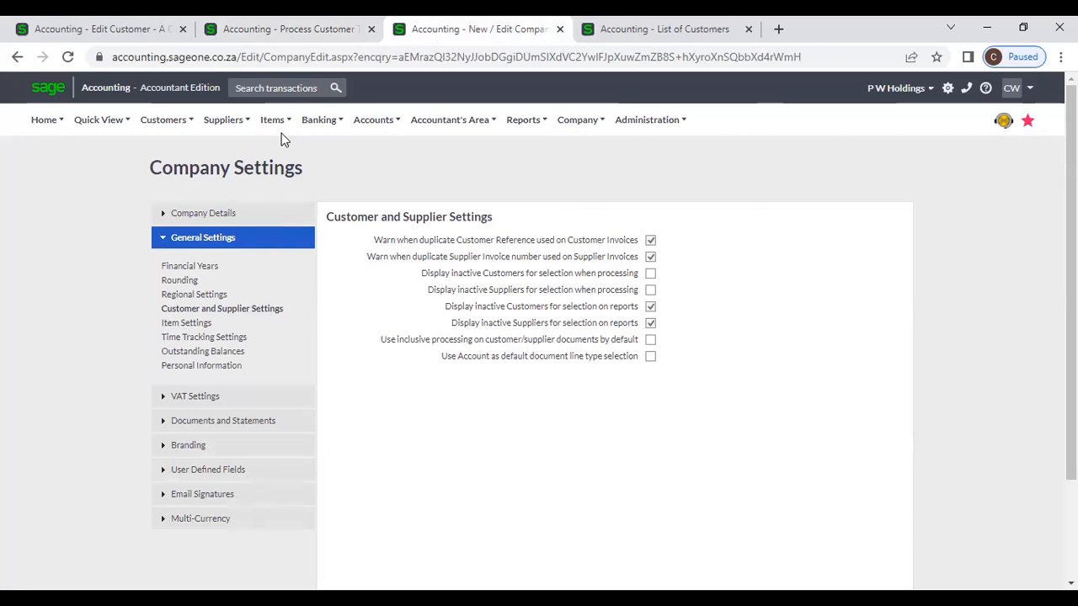
click(251, 37)
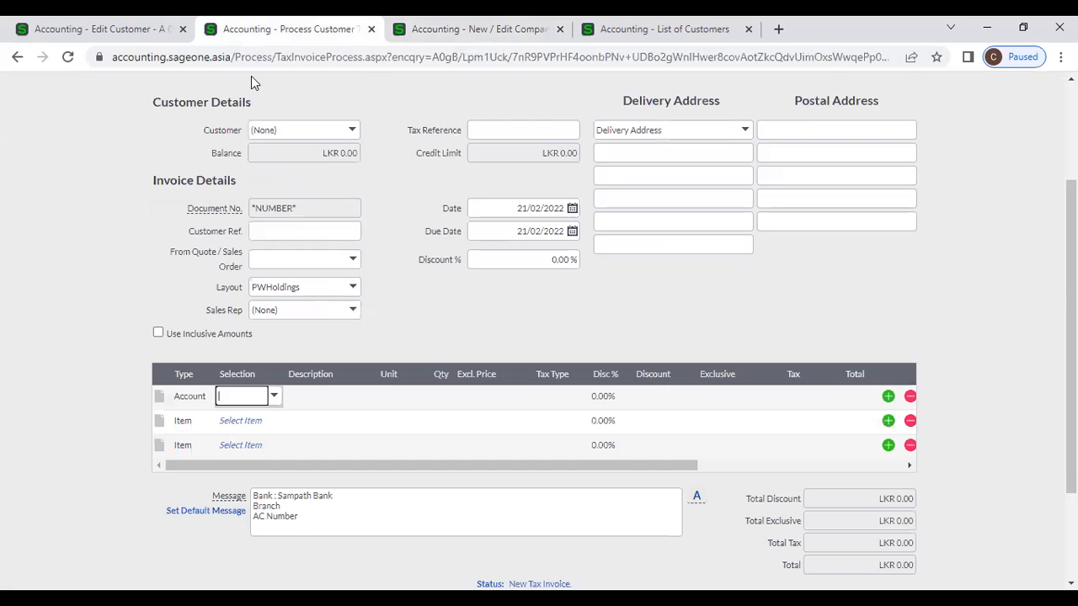
click(205, 397)
click(205, 399)
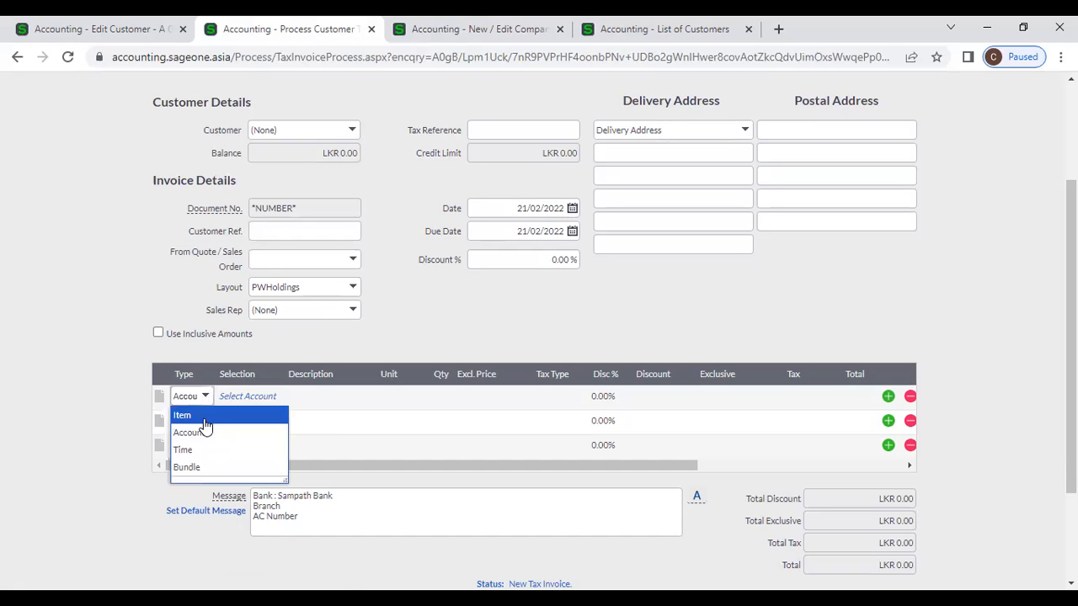
click(198, 416)
click(275, 401)
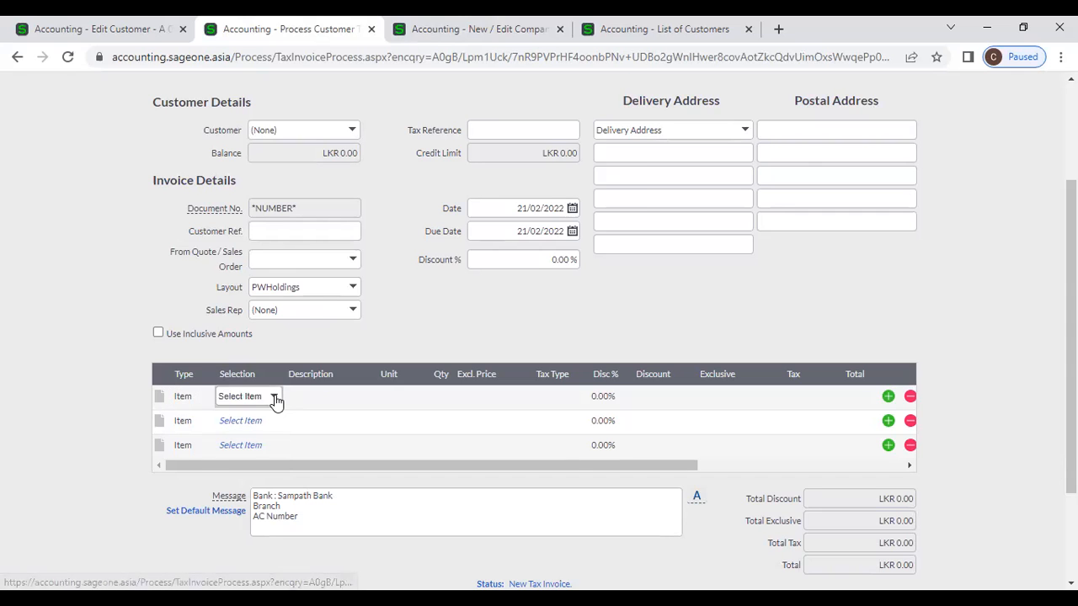
click(272, 402)
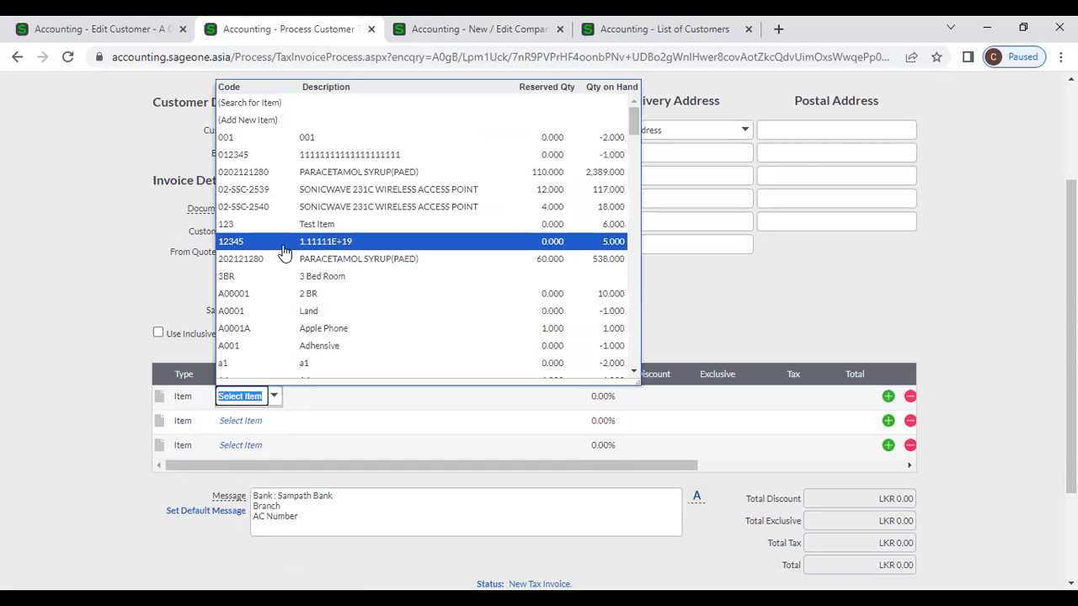
click(96, 369)
Step: Change the first invoice line's type to Account and browse the accounts available for selection
click(202, 402)
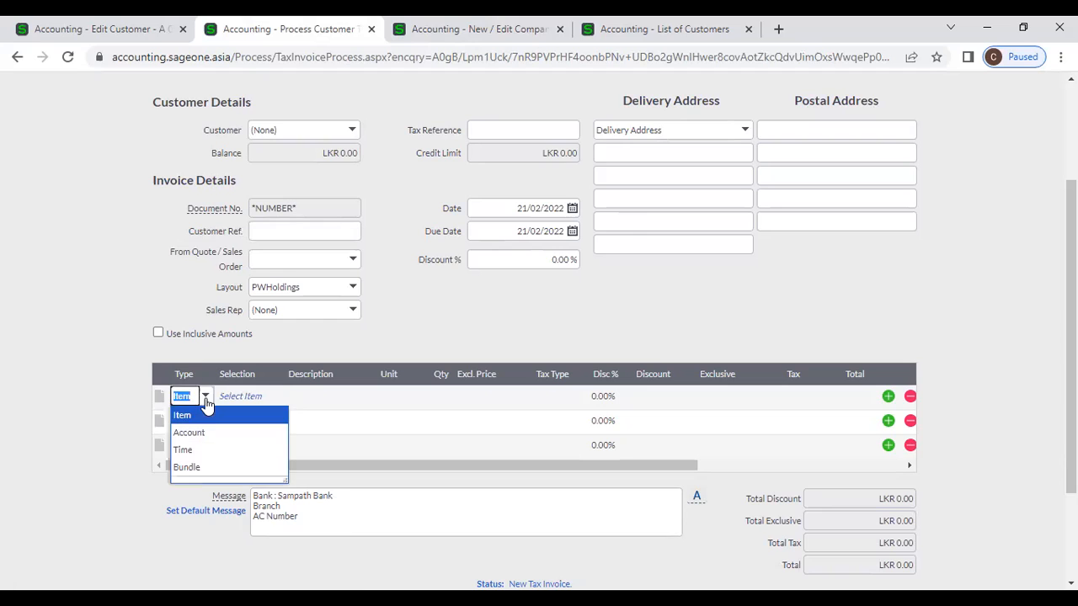
click(207, 432)
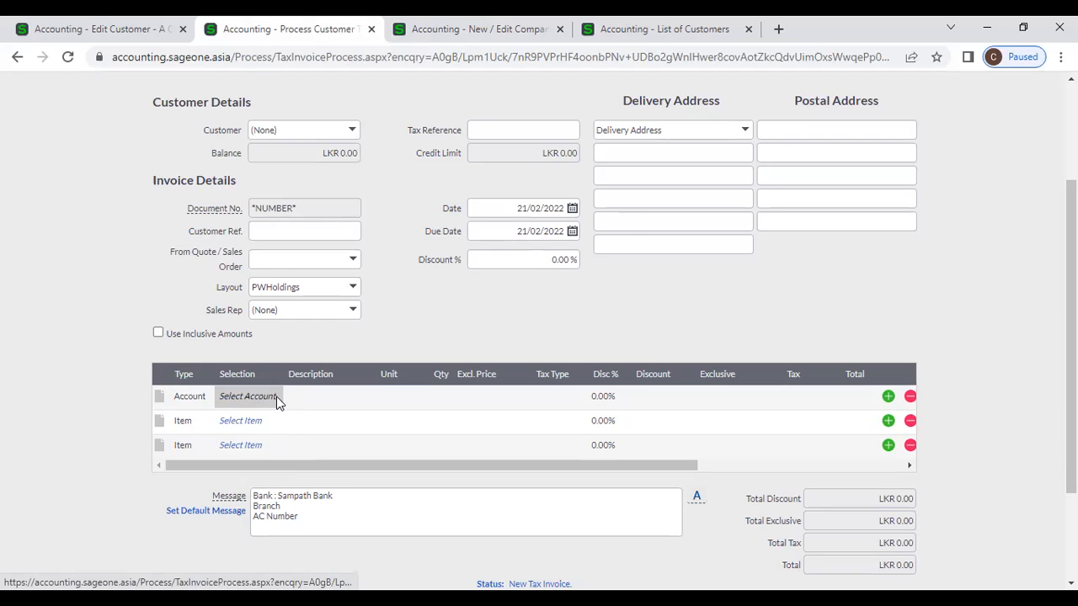
click(274, 409)
click(276, 401)
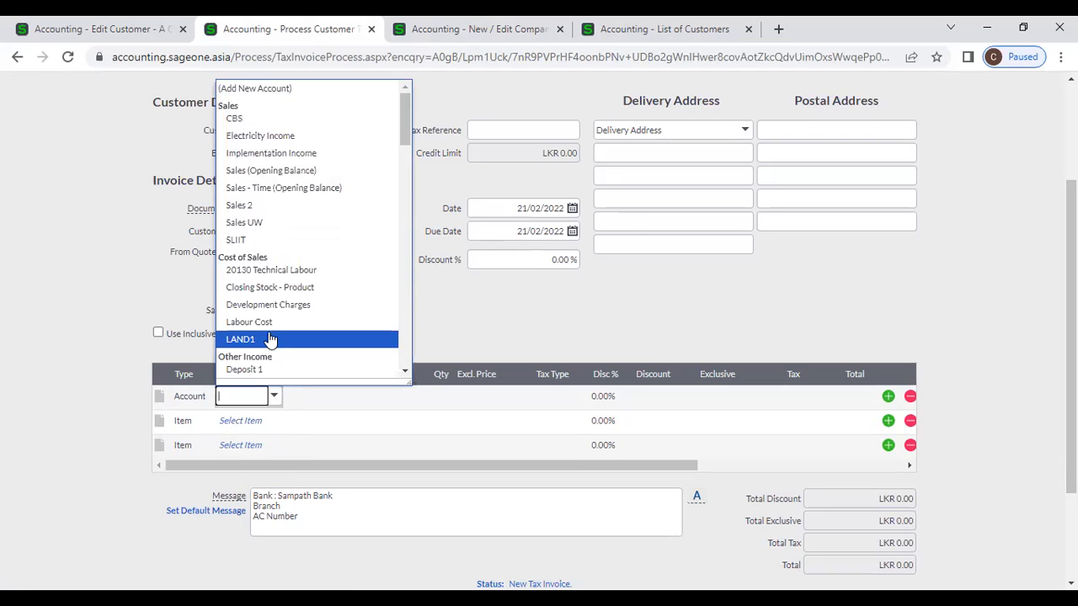
scroll(264, 342, down, 3)
click(101, 323)
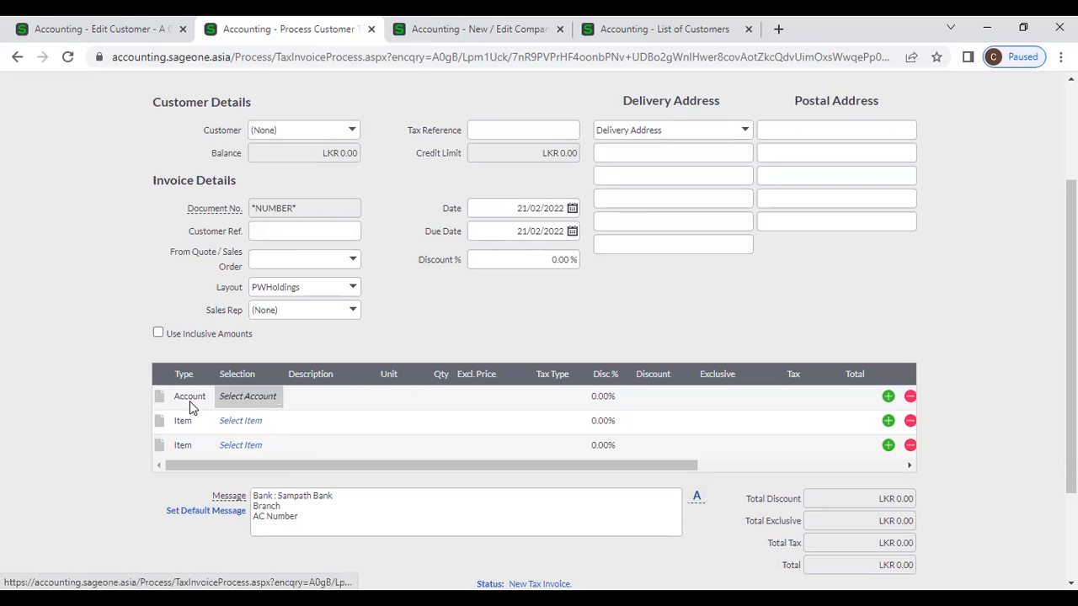
Step: Return to the first company's Customer and Supplier Settings and review the full set of options
click(463, 25)
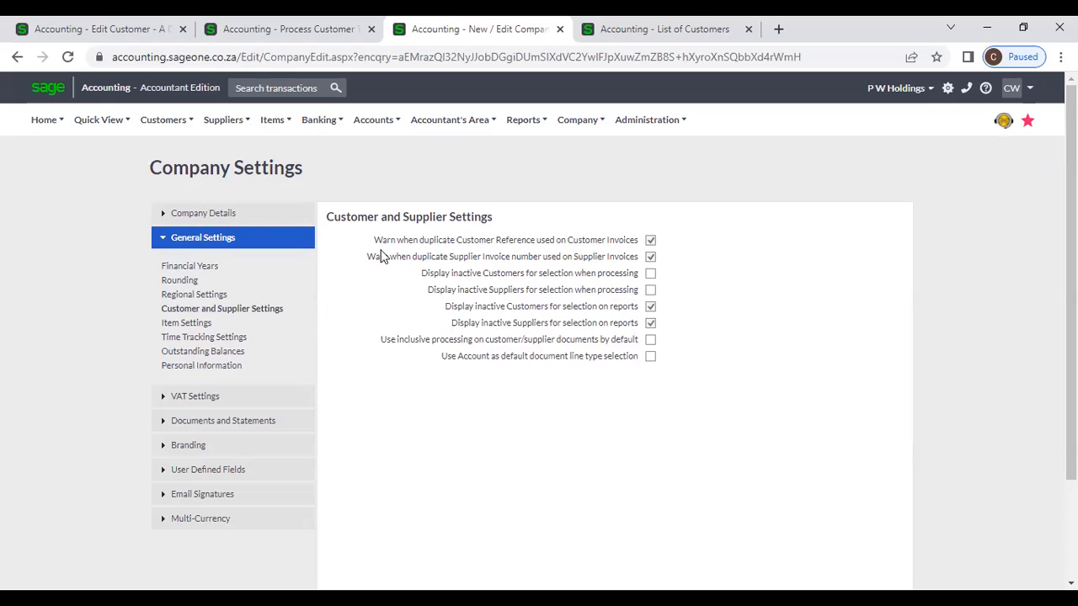
drag(375, 238, 620, 378)
click(662, 415)
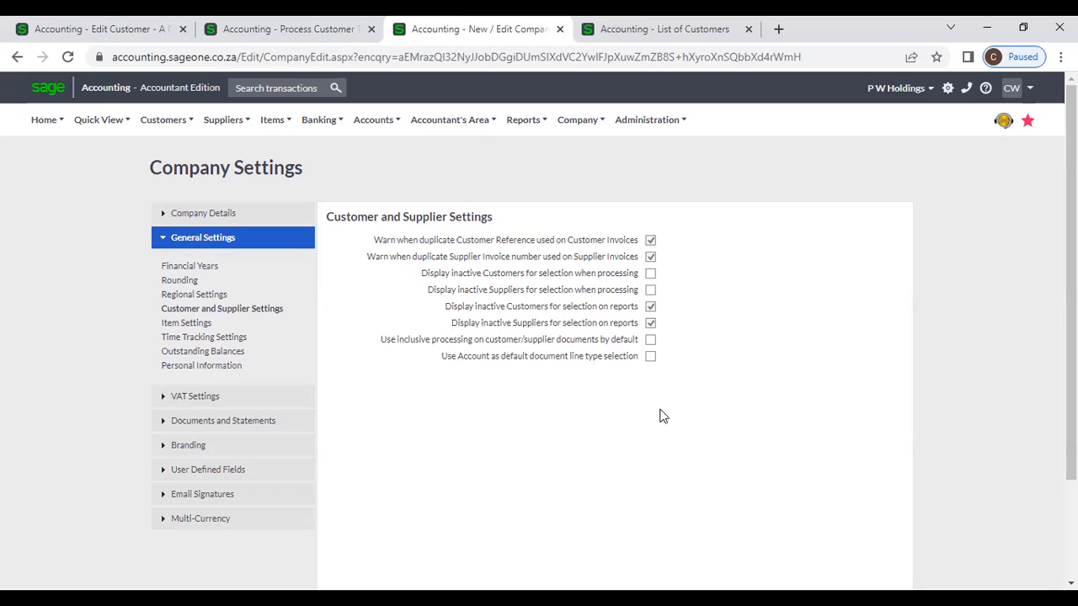